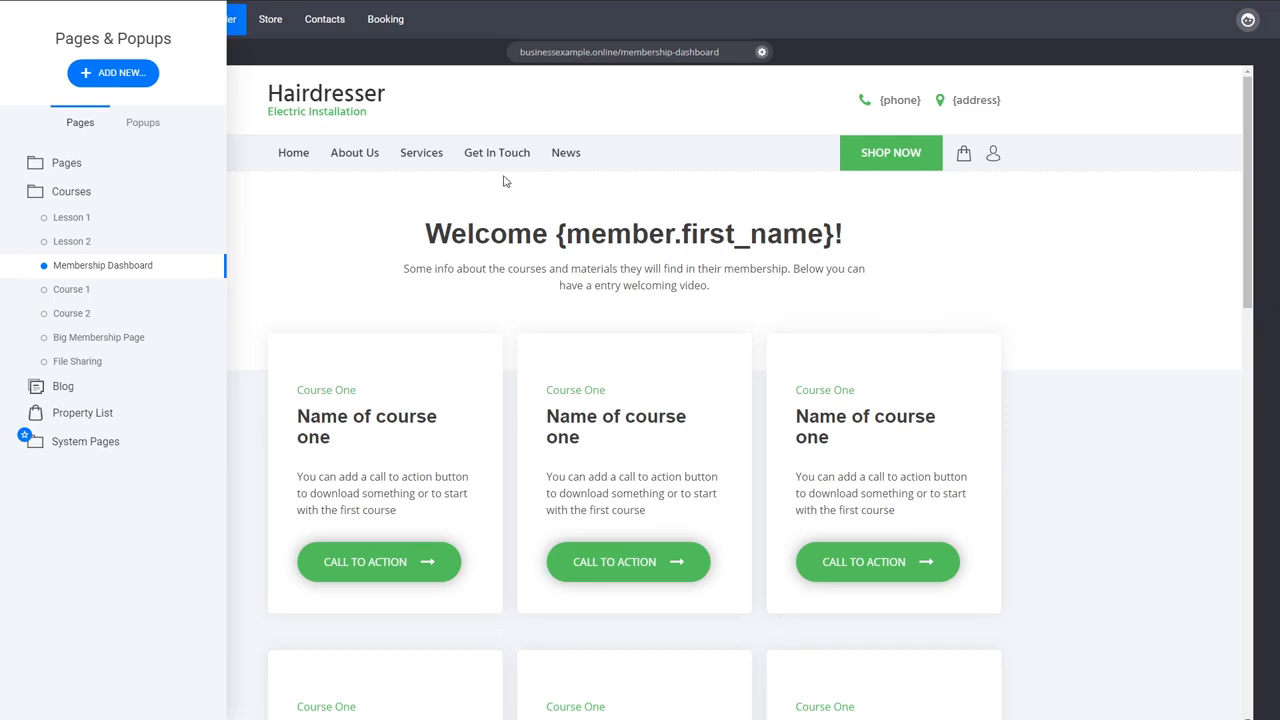
# - Start a new page based on a template from the Contact category
pyautogui.click(138, 89)
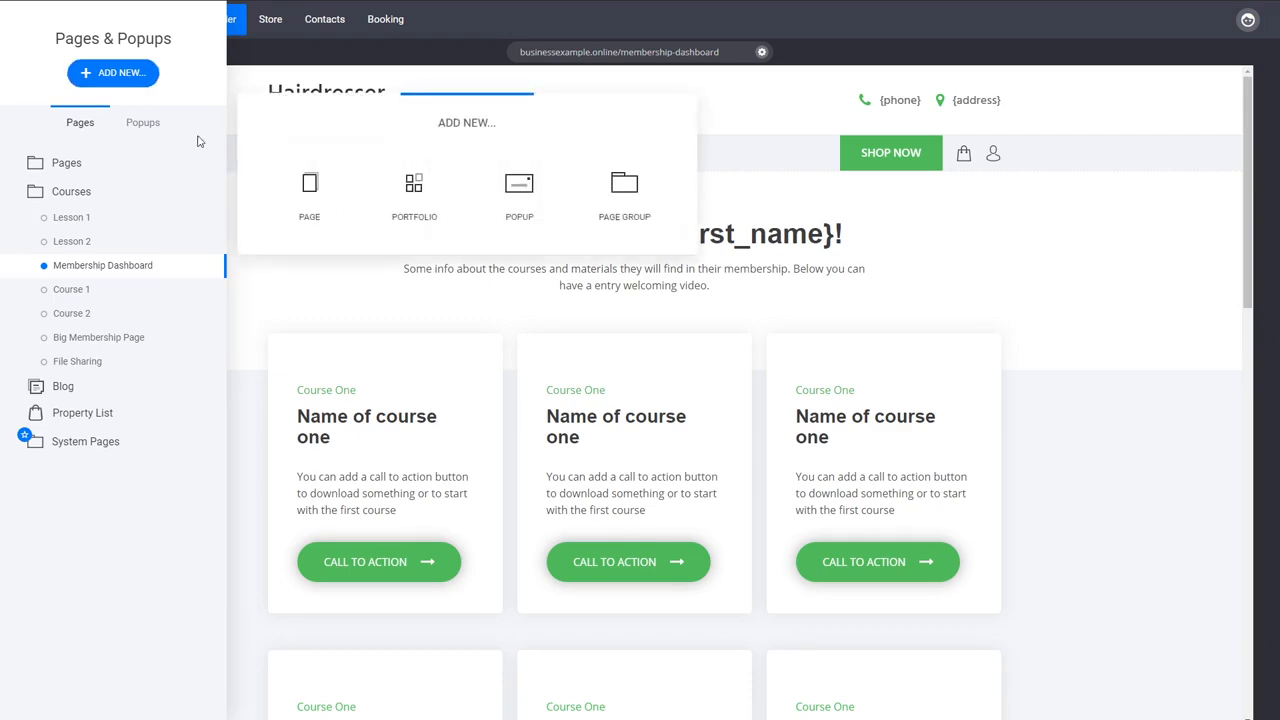
pyautogui.click(316, 204)
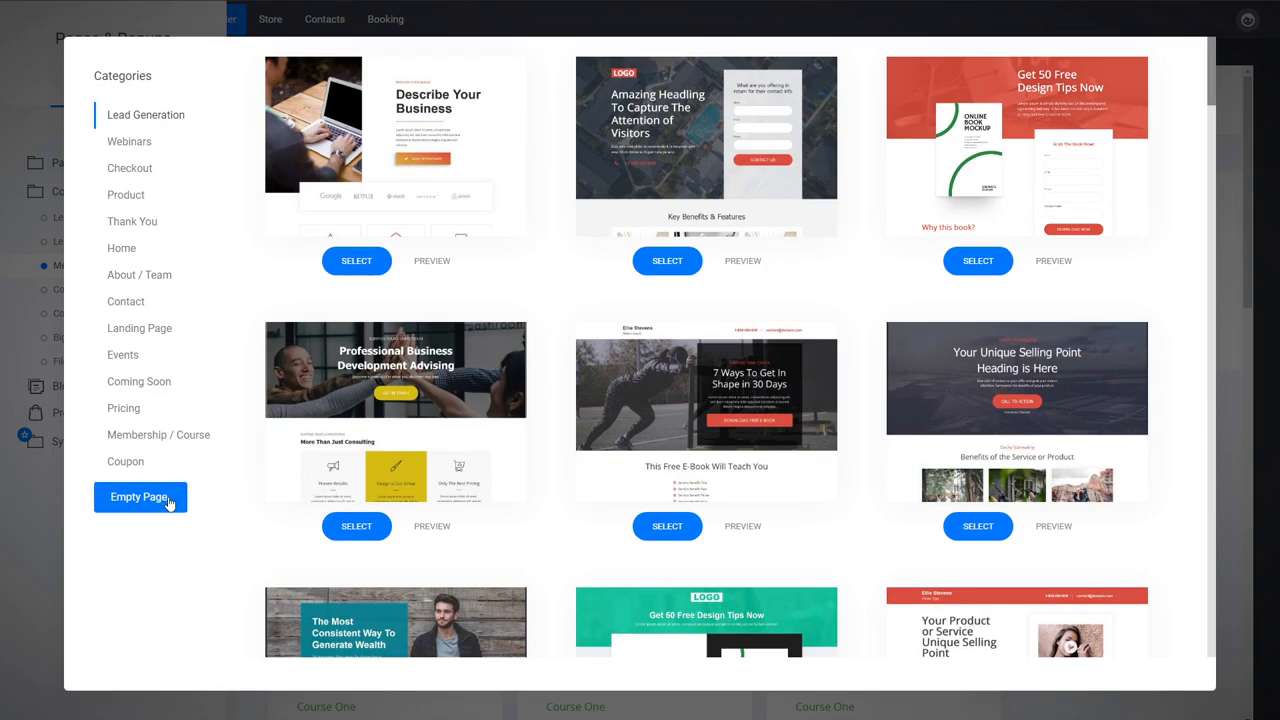
pyautogui.click(140, 306)
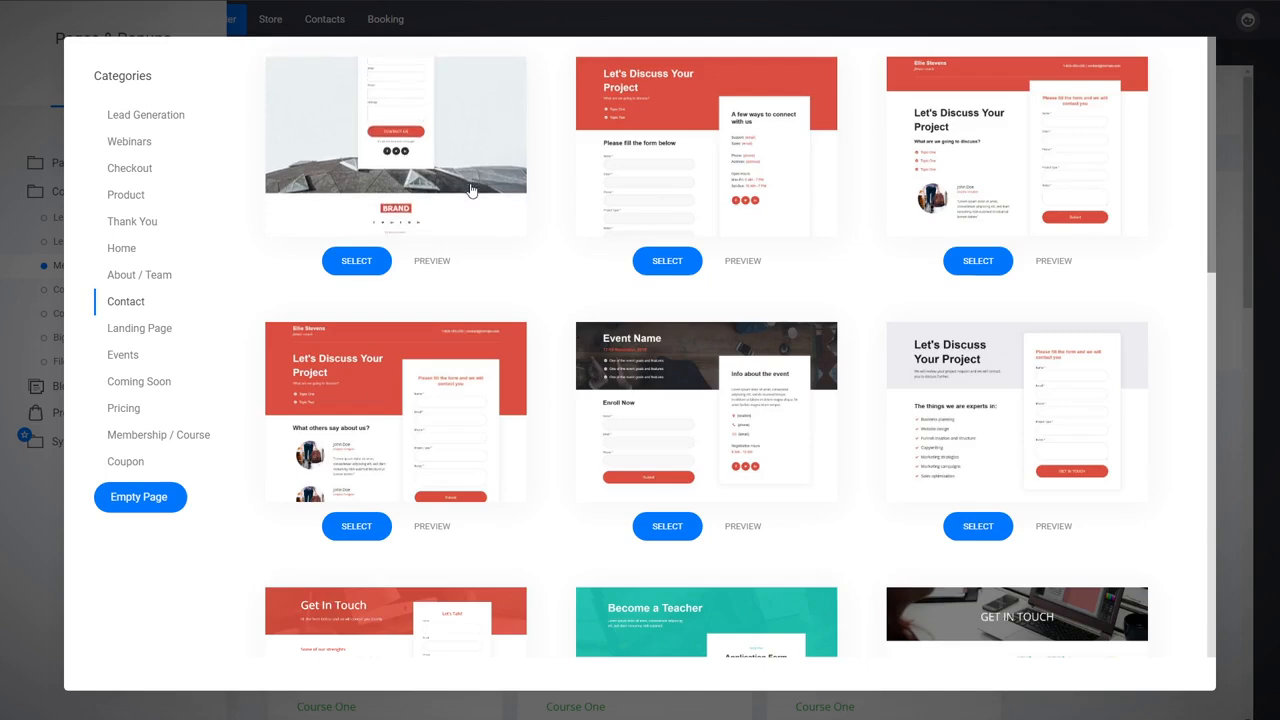
pyautogui.click(519, 210)
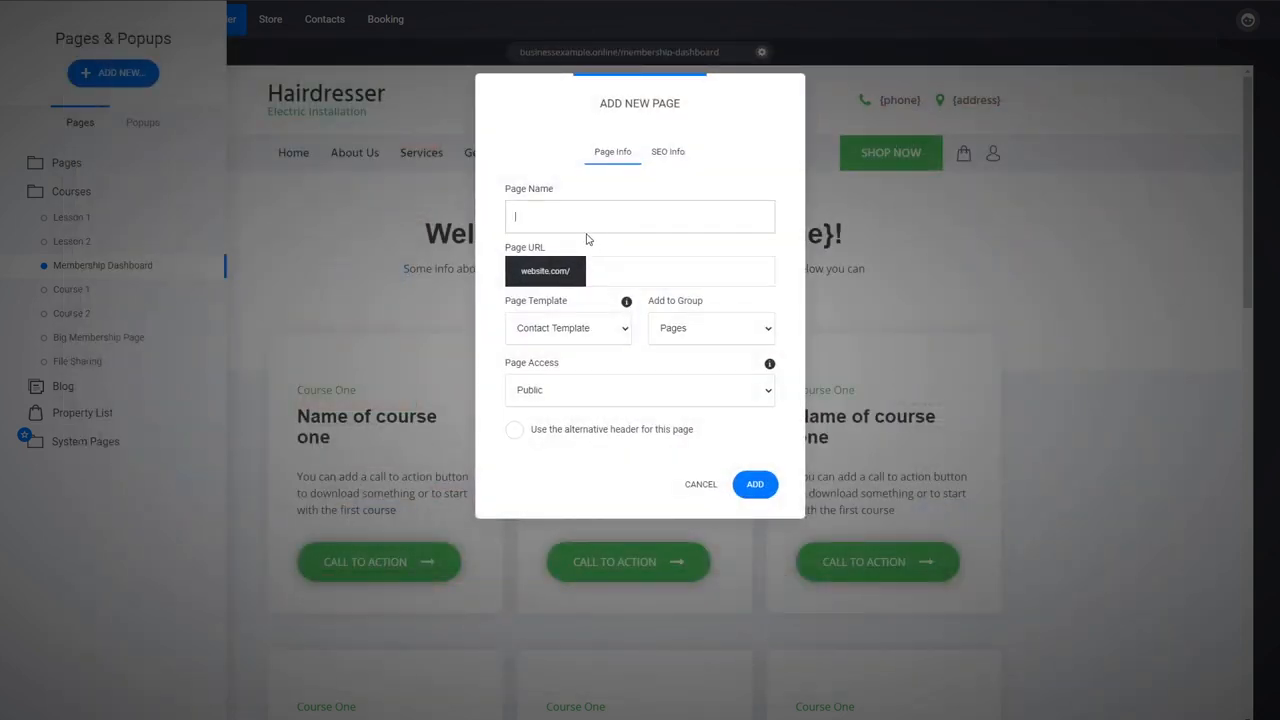
# - Name the new page Membership Reg, assign it to the Courses group, and add it to the site
pyautogui.write('Membership Reg')
pyautogui.click(695, 335)
pyautogui.click(687, 366)
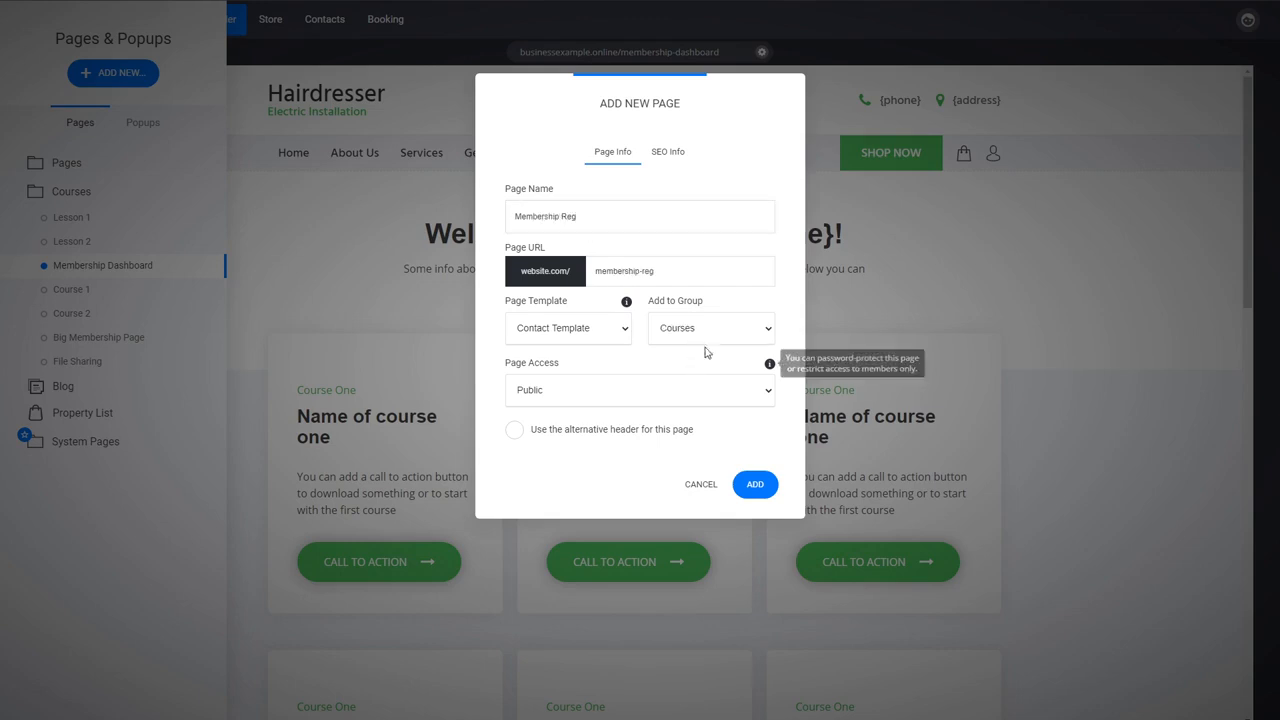
pyautogui.click(754, 492)
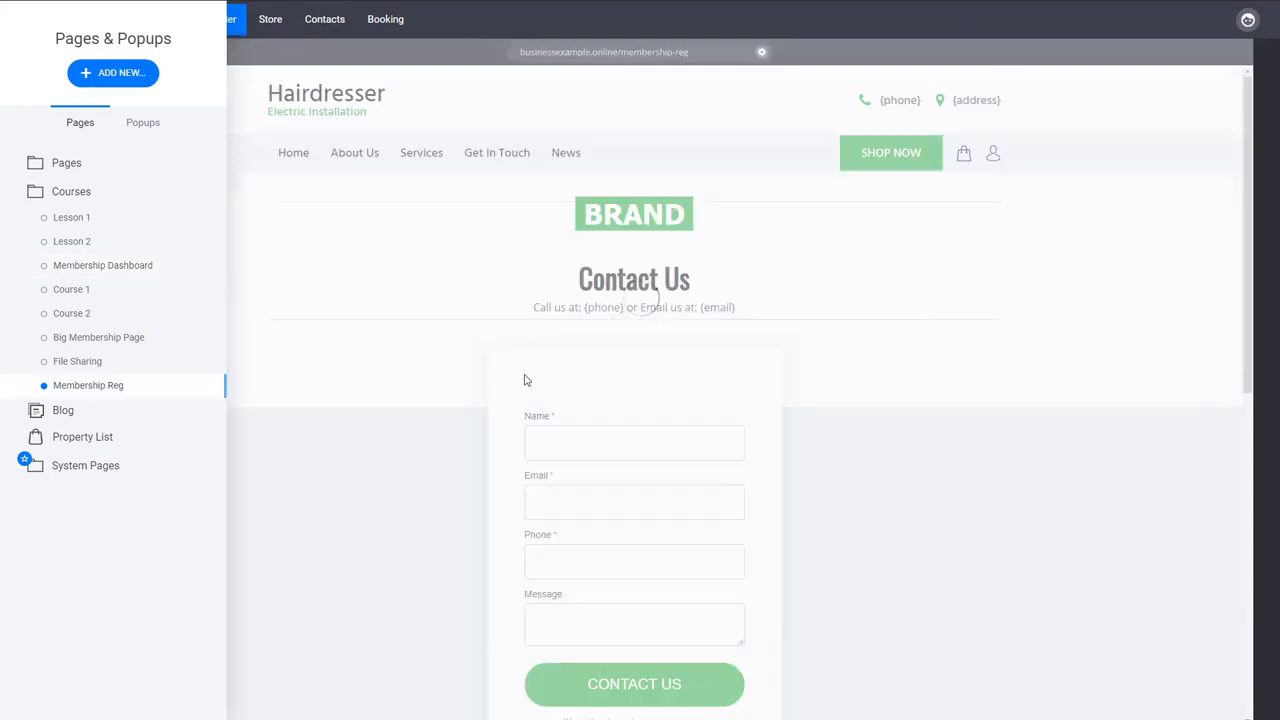
# - Delete the contact form widget from the Membership Reg page
pyautogui.click(677, 491)
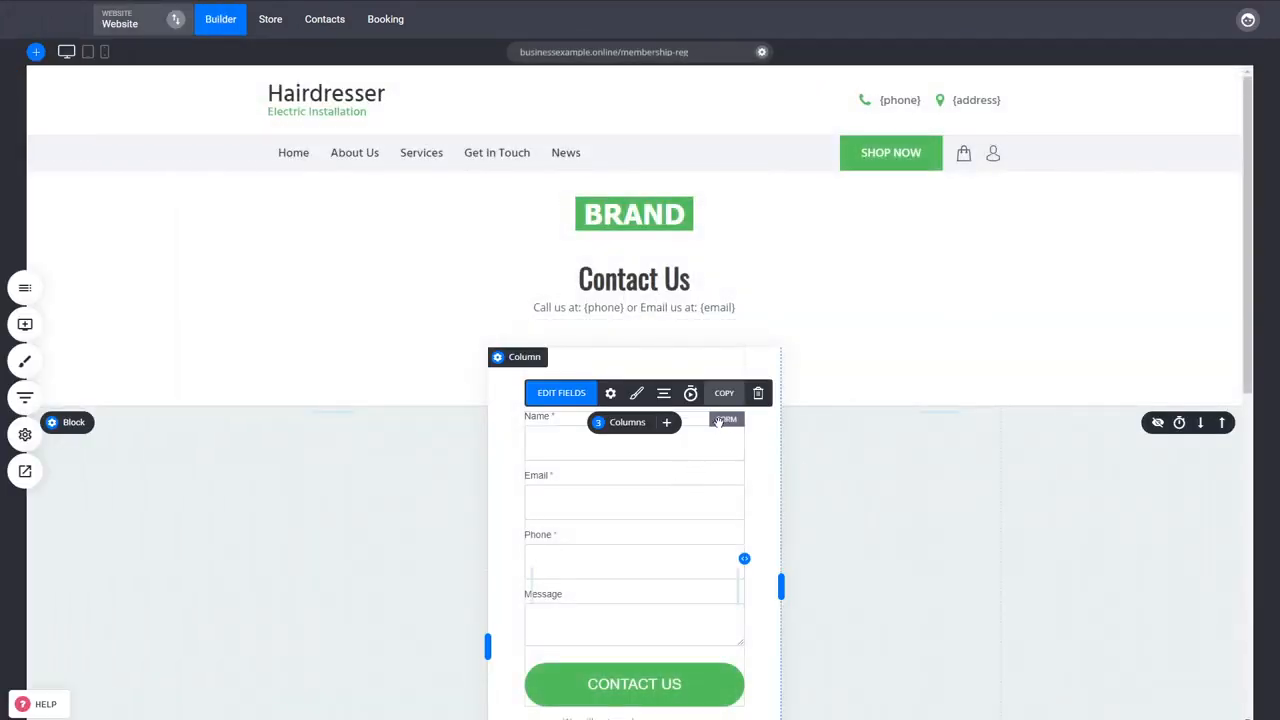
pyautogui.click(757, 395)
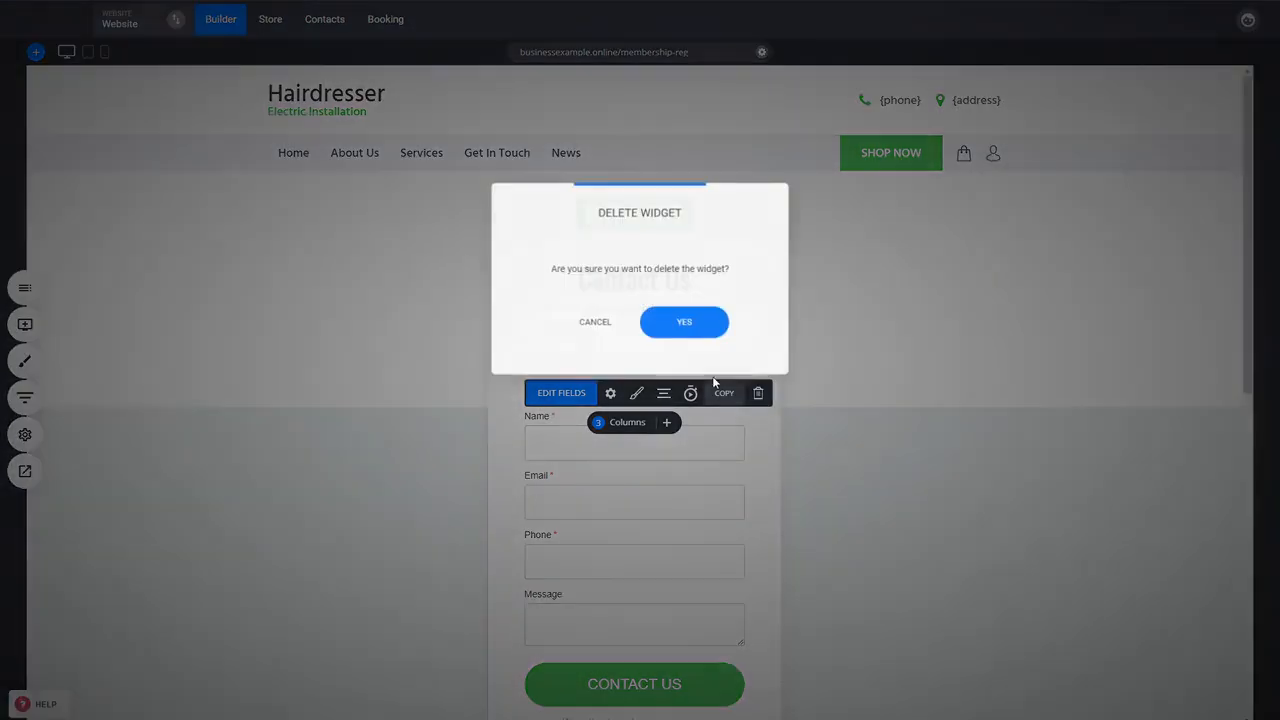
pyautogui.click(686, 330)
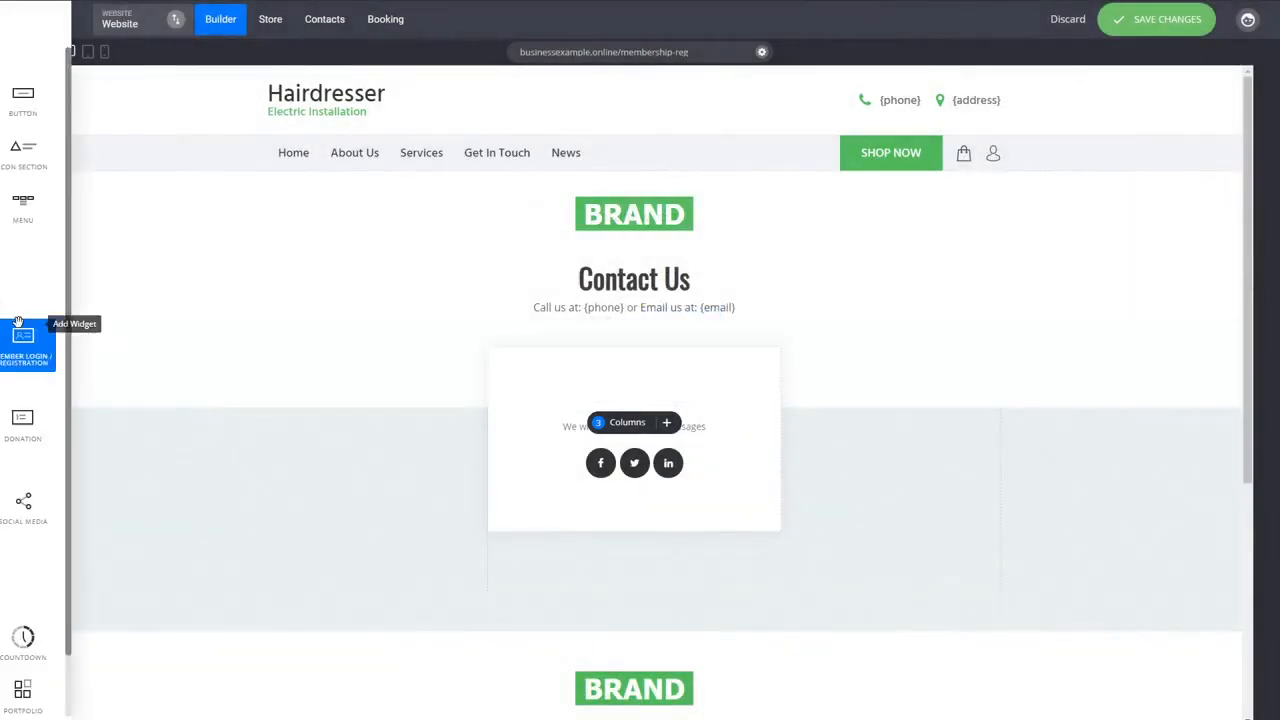
# - Place a Member Login / Registration widget in the empty card and set its default view to Register
pyautogui.click(24, 324)
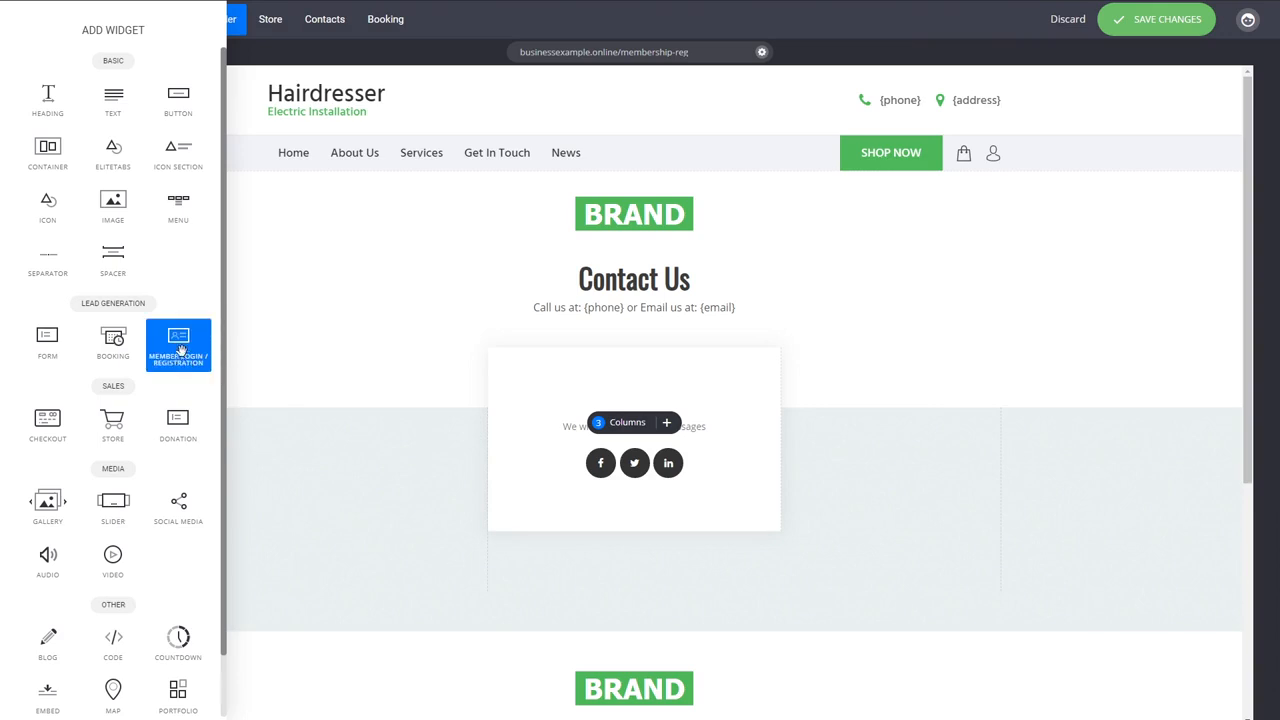
pyautogui.moveTo(176, 344); pyautogui.dragTo(597, 409)
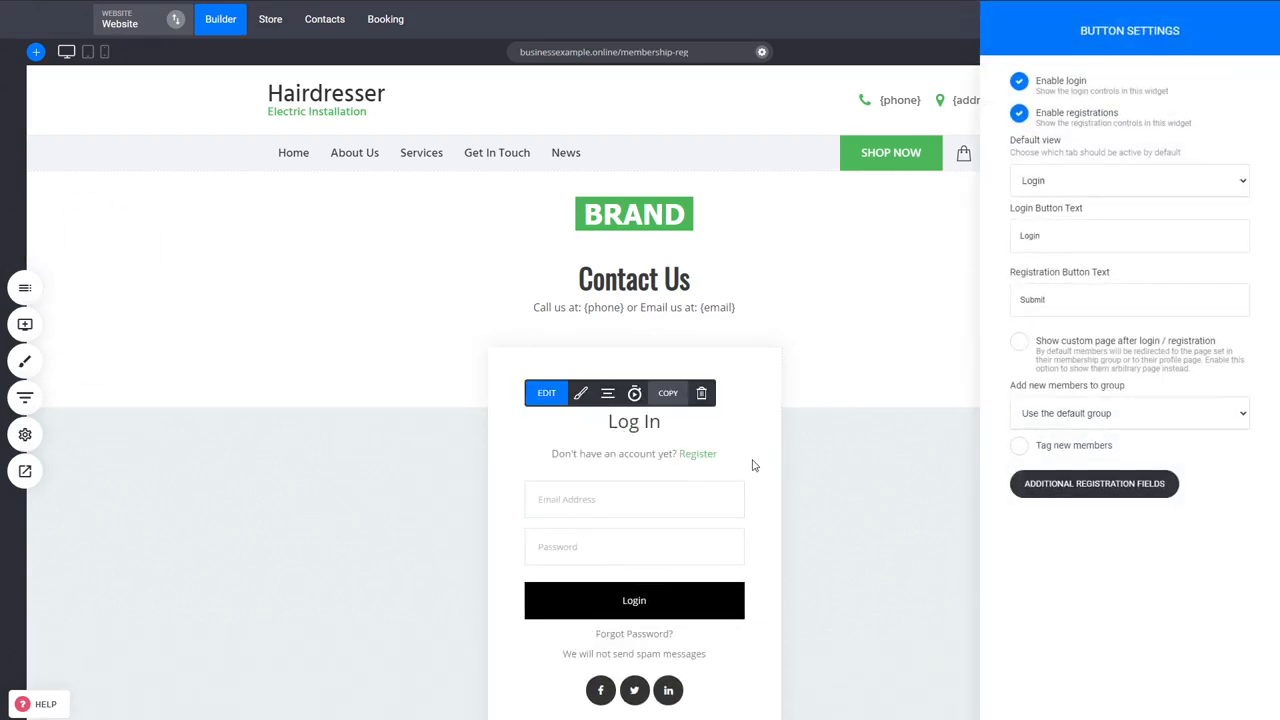
pyautogui.click(1120, 195)
pyautogui.click(1094, 218)
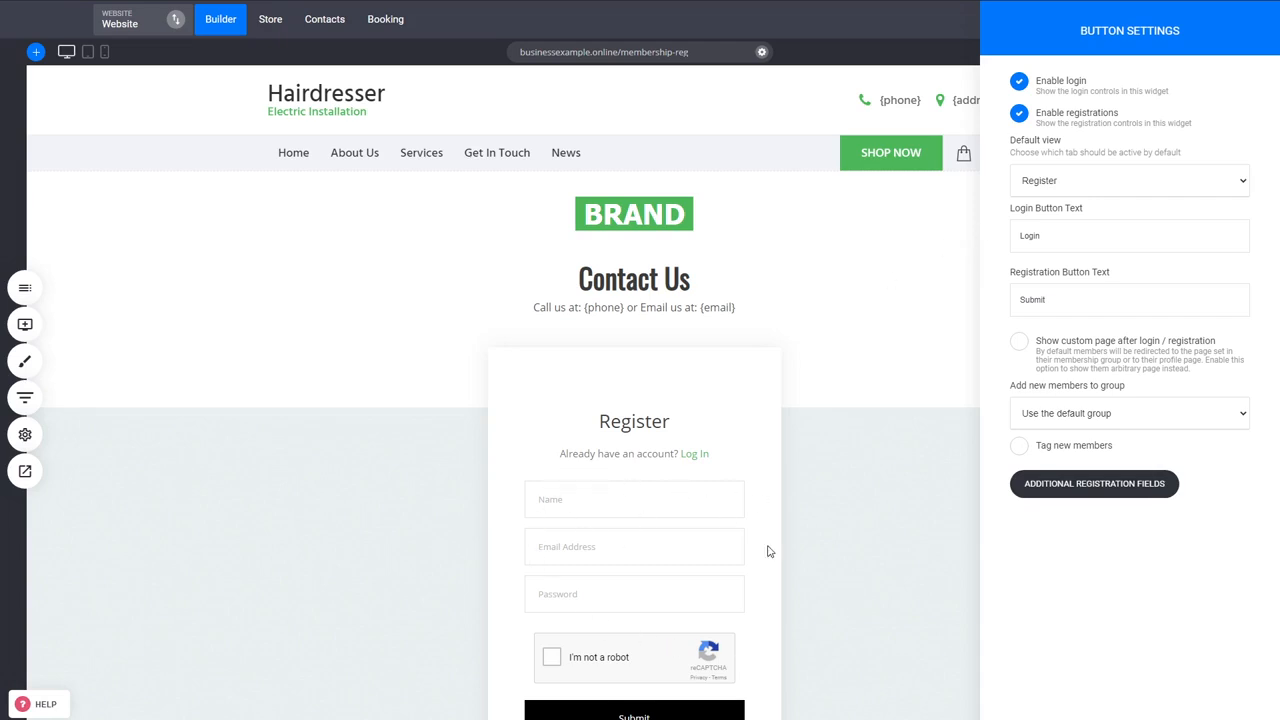
# - Add a Phone field to the widget's additional registration fields
pyautogui.click(1070, 494)
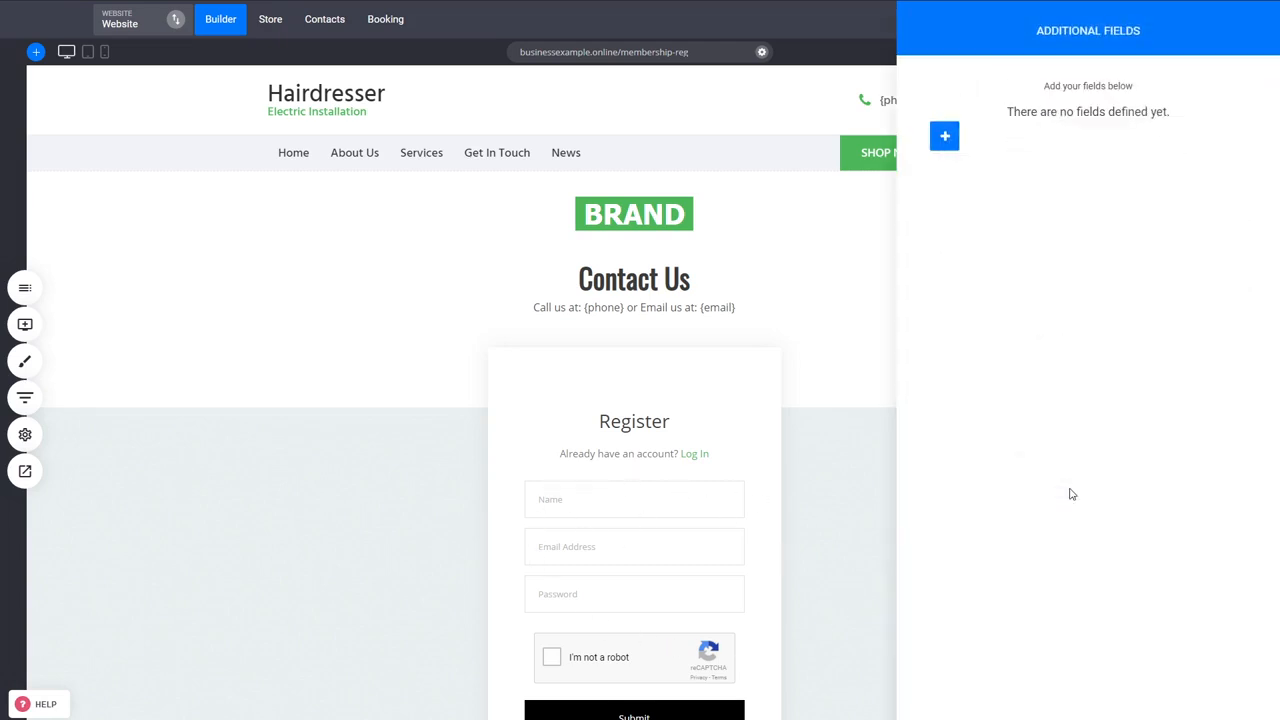
pyautogui.click(946, 138)
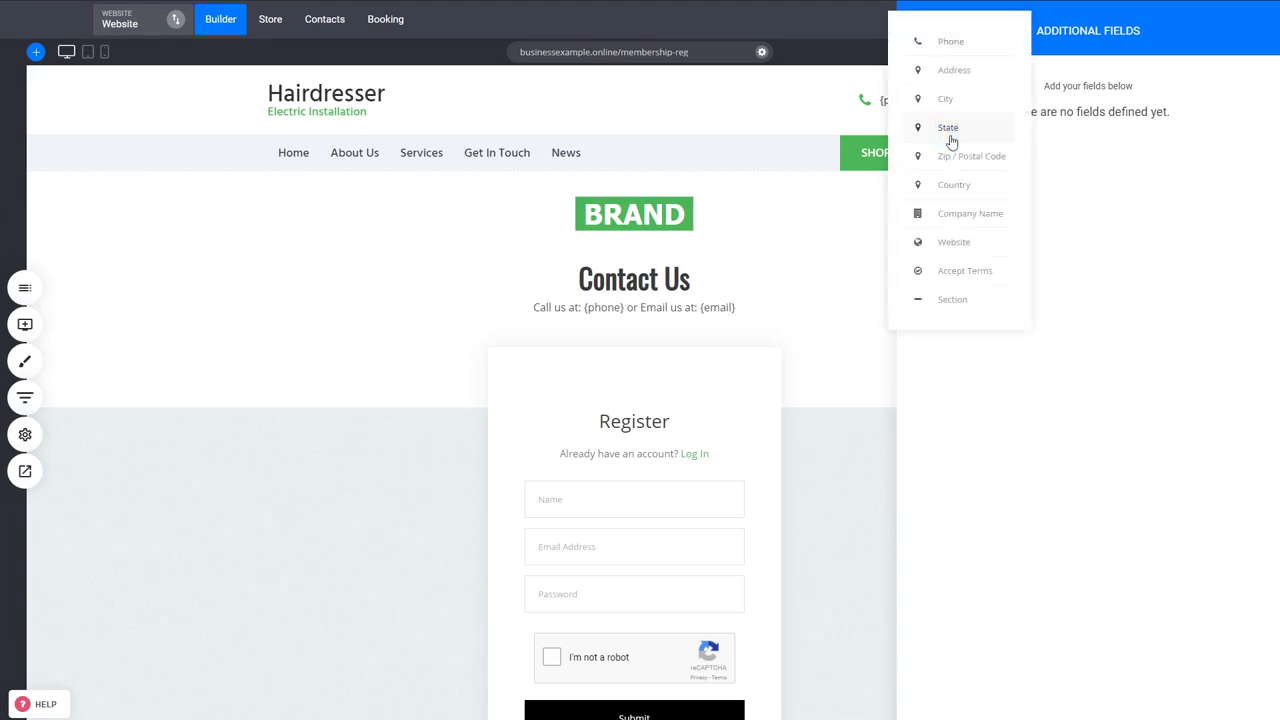
pyautogui.click(943, 45)
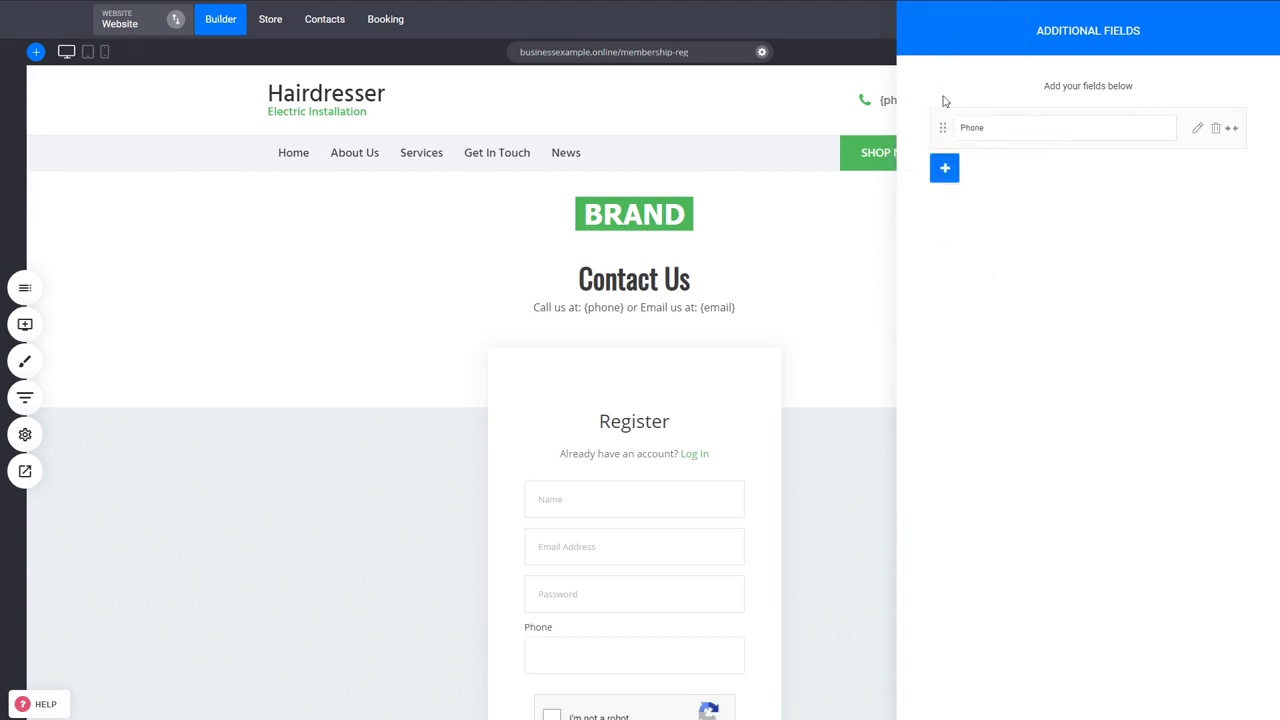
pyautogui.click(833, 397)
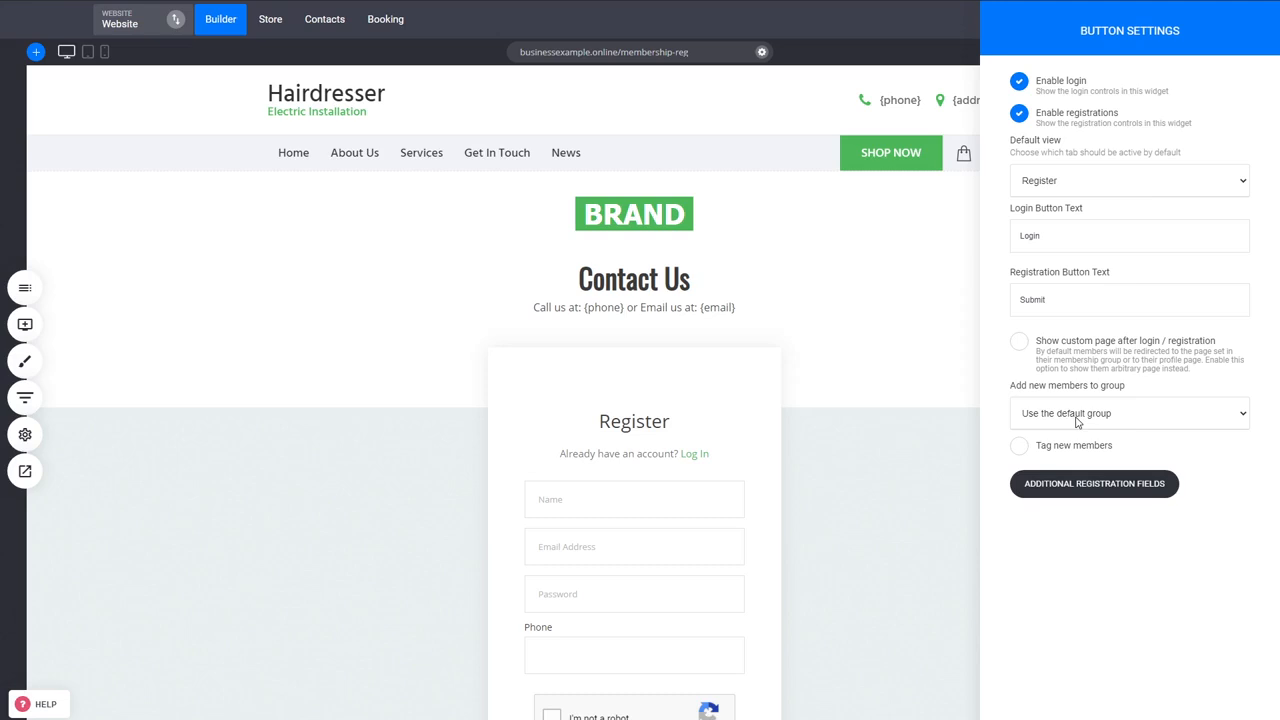
# - Assign new members to the Courses group without tagging them and enable a custom page after login / registration
pyautogui.click(1038, 487)
pyautogui.click(1082, 454)
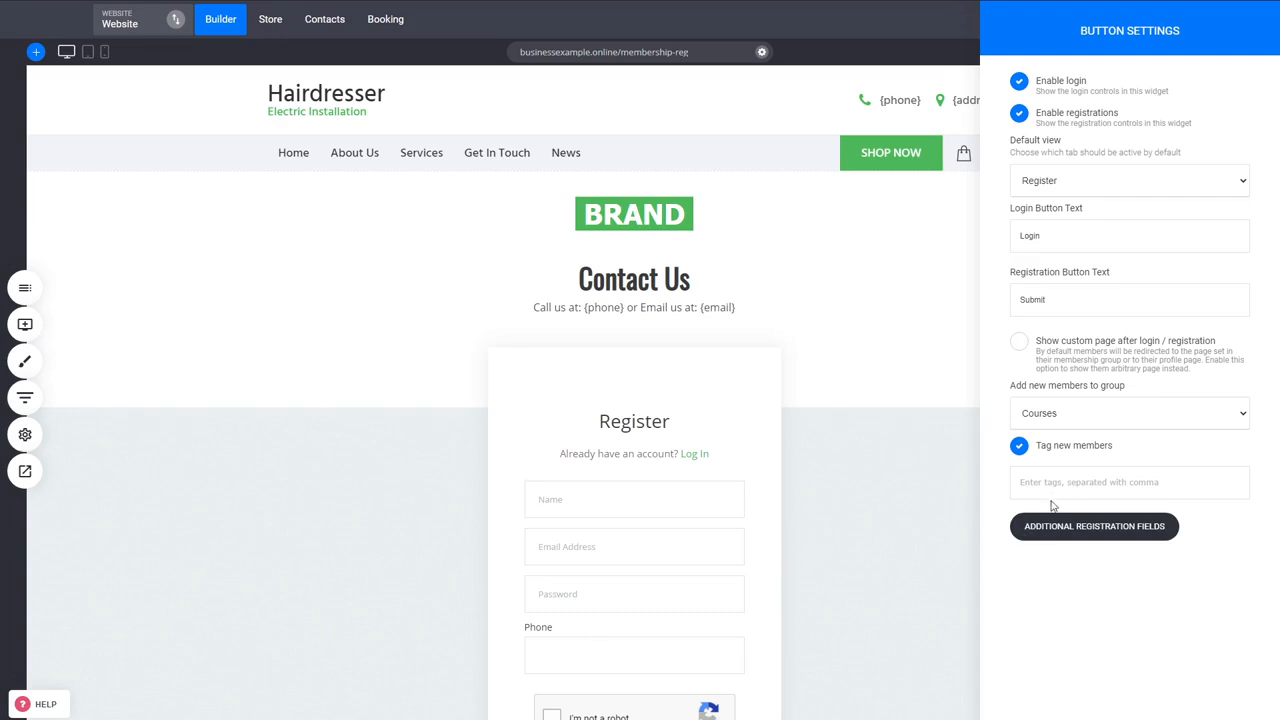
pyautogui.click(1107, 372)
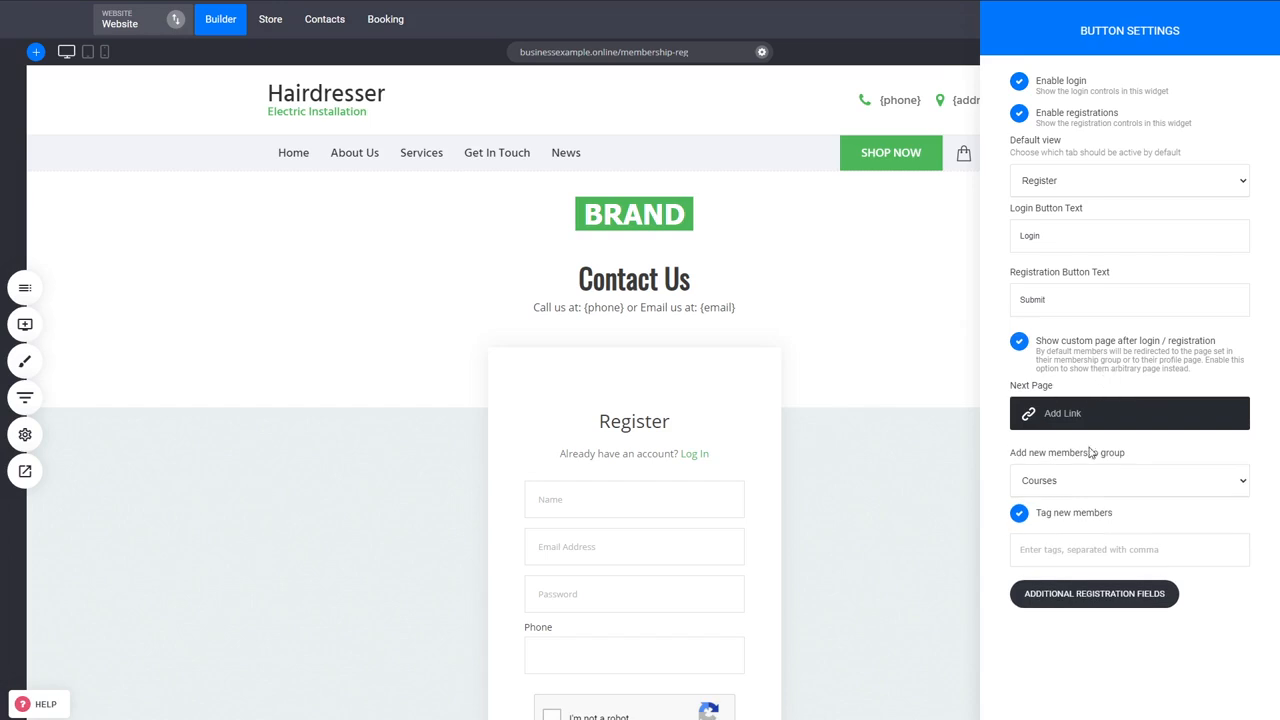
pyautogui.click(1070, 512)
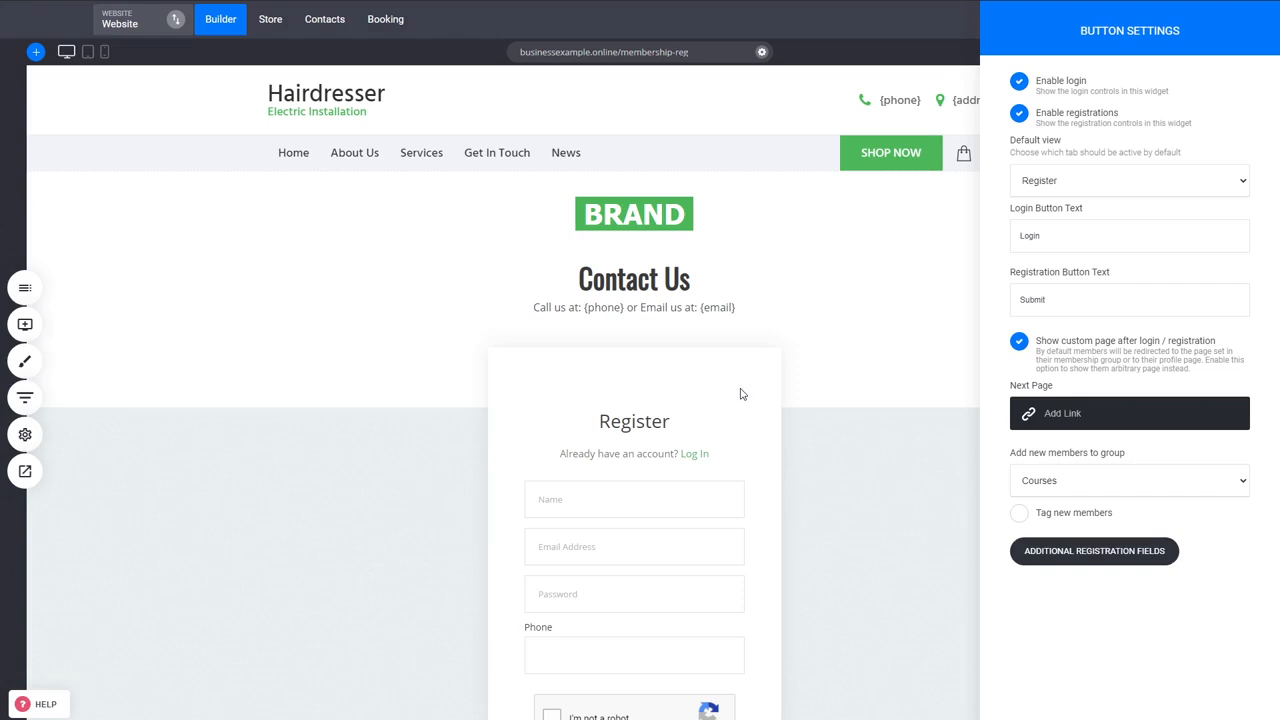
# - Link the next page after registration to Membership Dashboard in the Courses group and save the page changes
pyautogui.click(1079, 424)
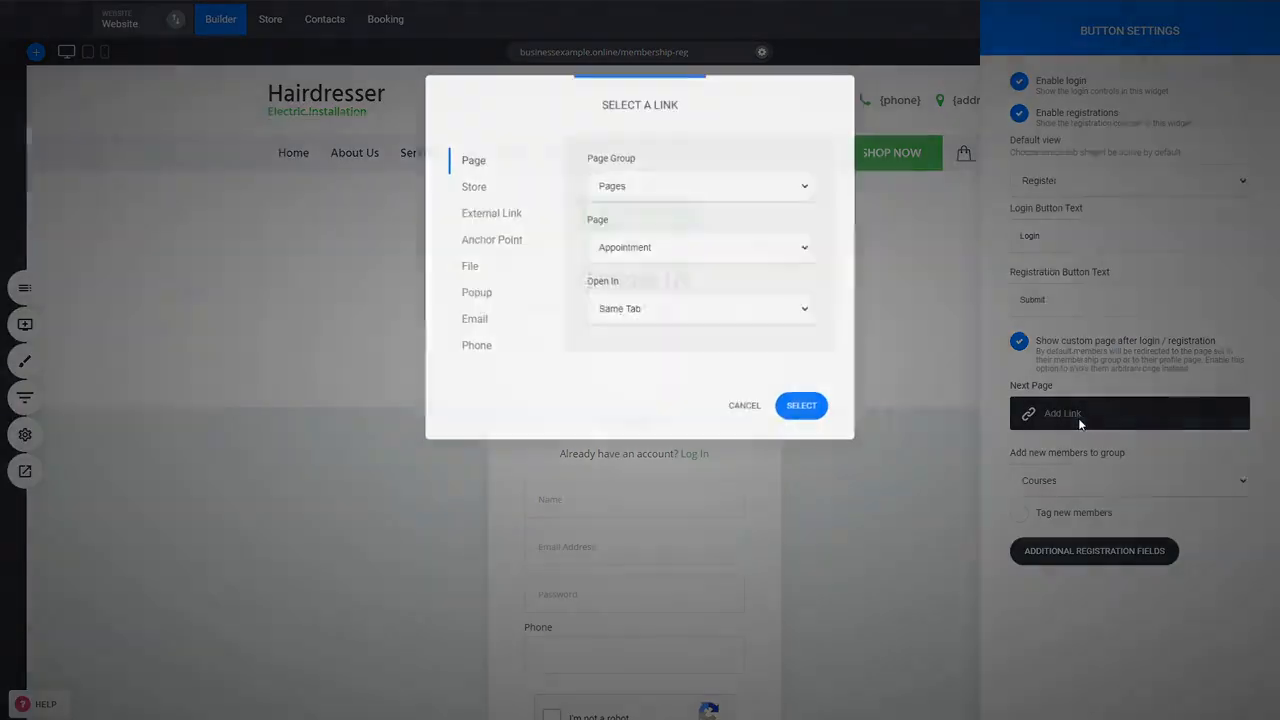
pyautogui.click(626, 226)
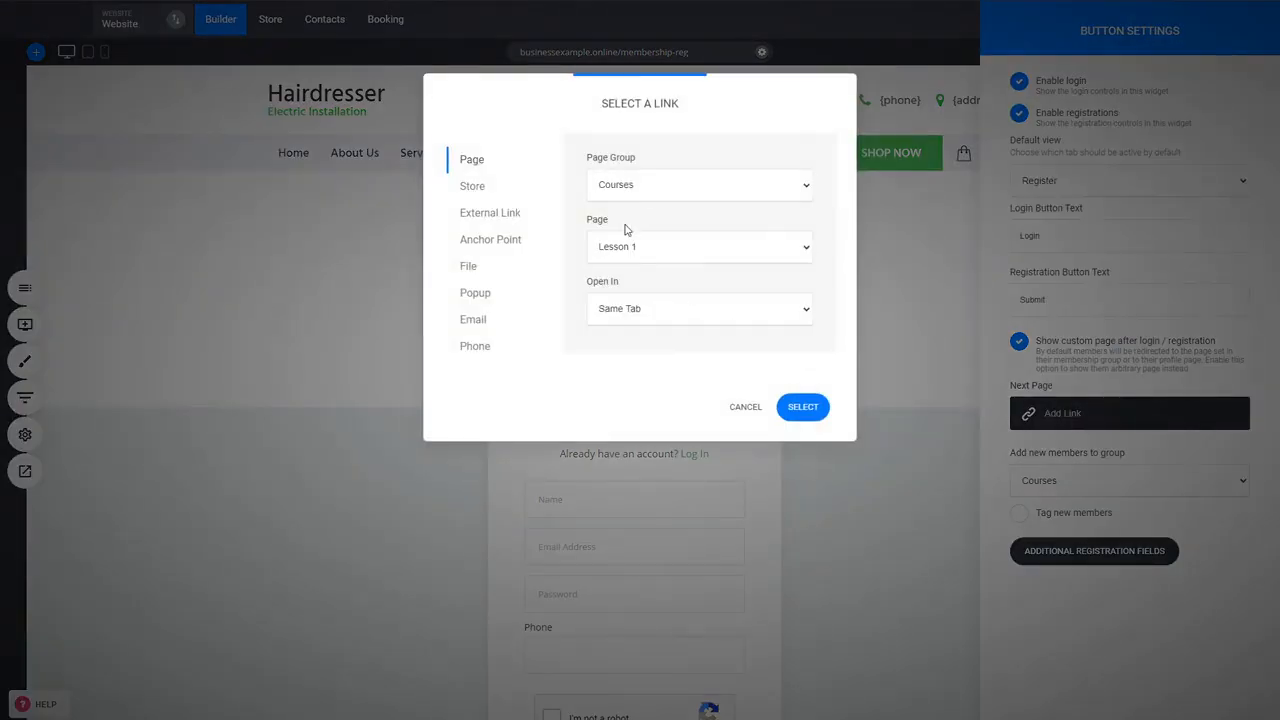
pyautogui.click(638, 258)
pyautogui.click(665, 296)
pyautogui.click(803, 407)
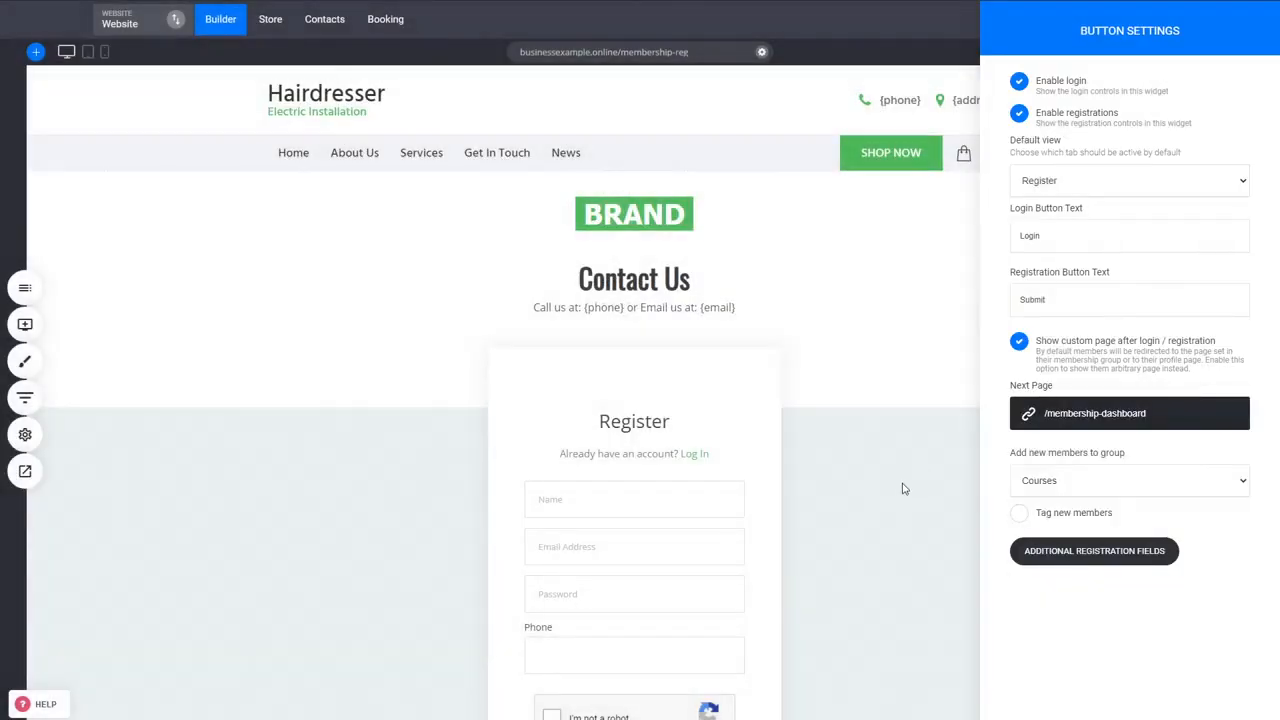
pyautogui.click(903, 488)
pyautogui.click(1159, 19)
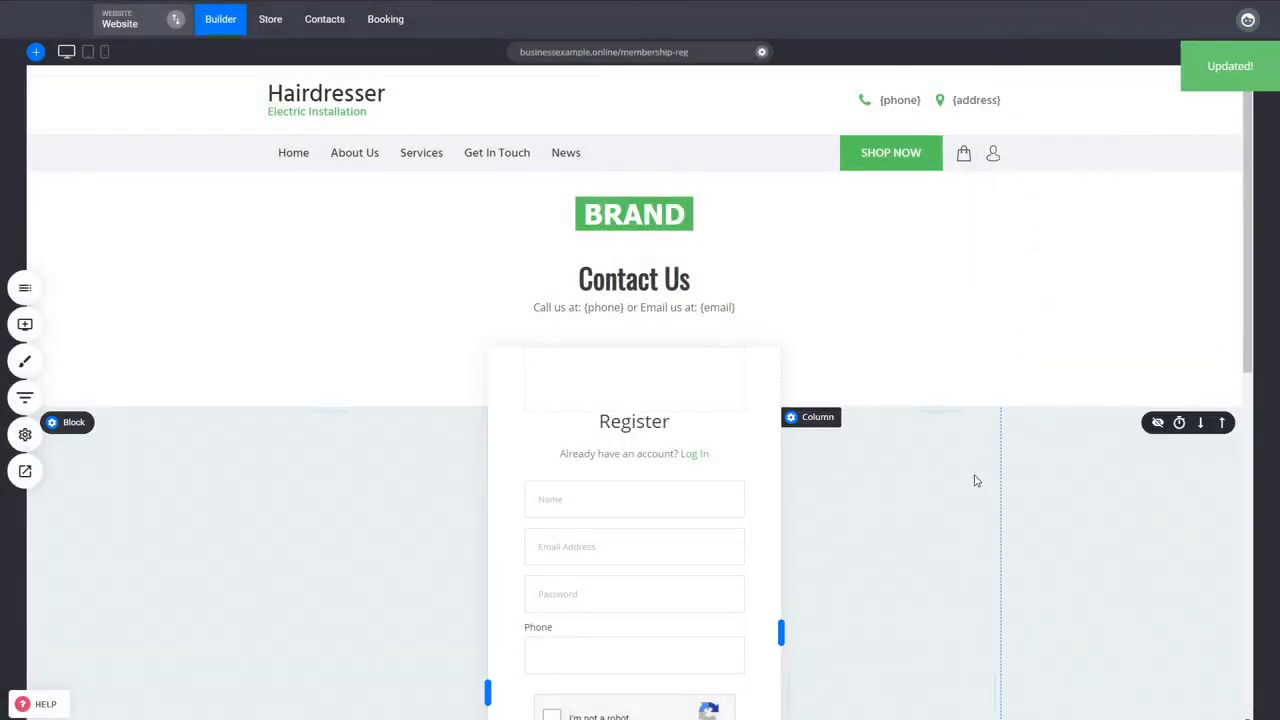
# - Open the website preview of the membership registration page
pyautogui.scroll(-2, 976, 481)
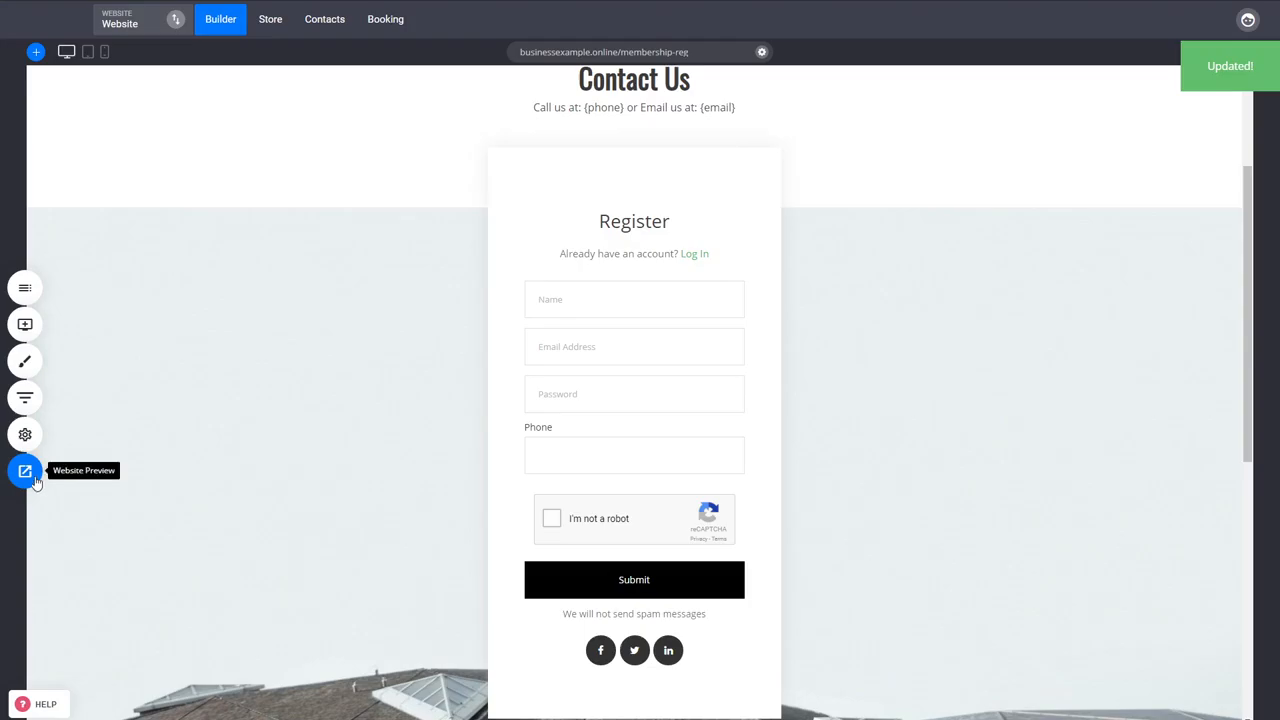
pyautogui.click(26, 471)
pyautogui.click(600, 24)
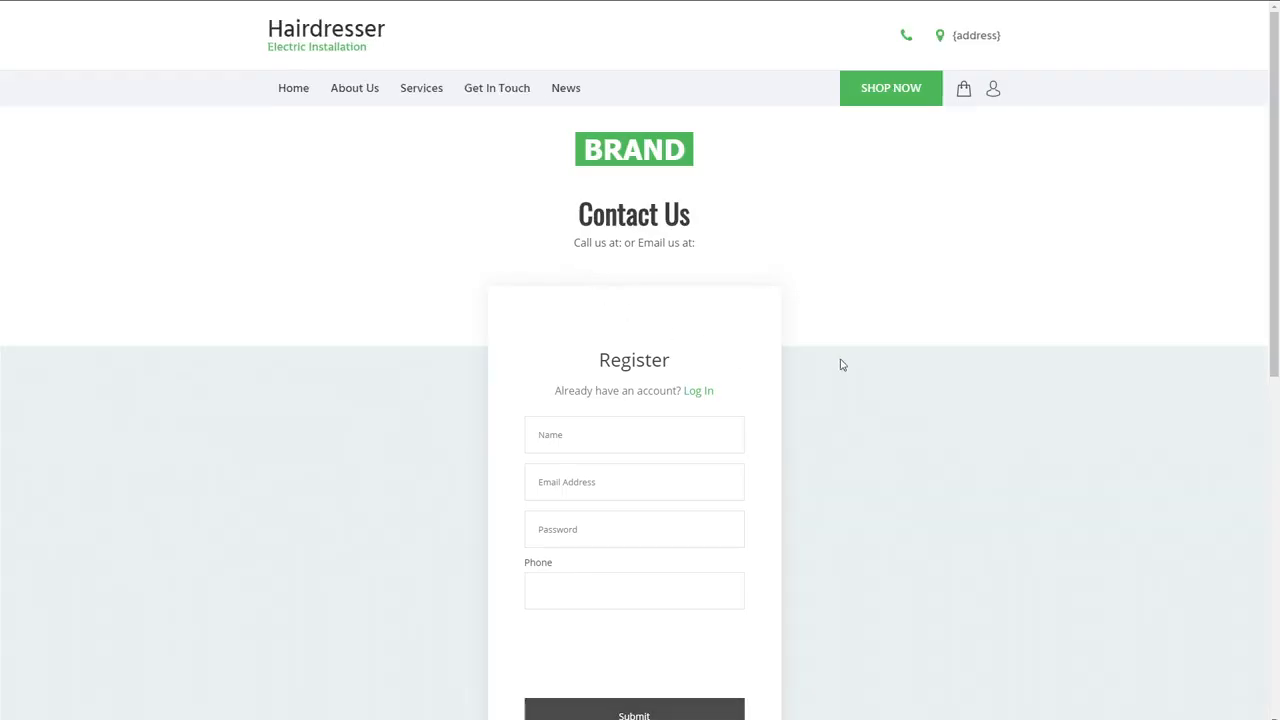
# - Fill in the registration form with the member's email address, first name and account password
pyautogui.click(612, 491)
pyautogui.hotkey('ctrl', 'v')
pyautogui.click(601, 442)
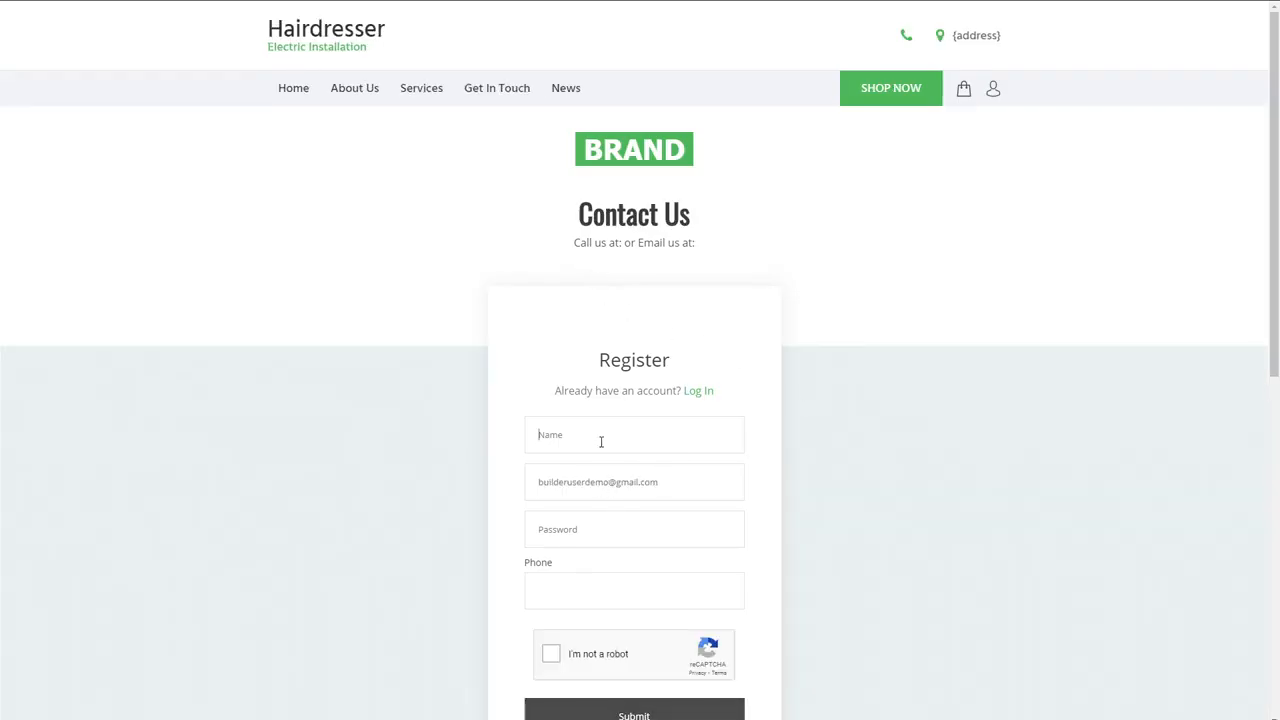
pyautogui.hotkey('ctrl', 'v')
pyautogui.hotkey('ctrl', 'a')
pyautogui.write('Jo')
pyautogui.press('Tab')
pyautogui.press('Tab')
pyautogui.write('123456')
# - Complete the reCAPTCHA check and submit the member registration
pyautogui.scroll(-1, 826, 563)
pyautogui.click(614, 587)
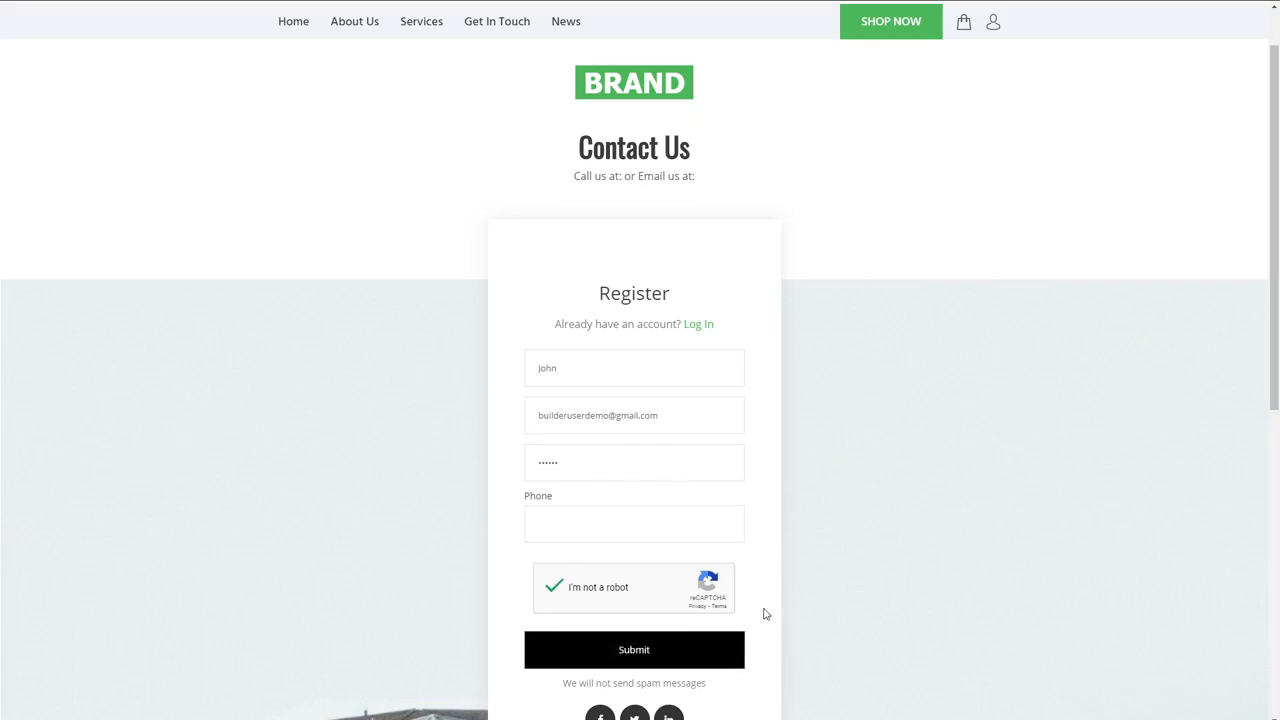
pyautogui.click(694, 662)
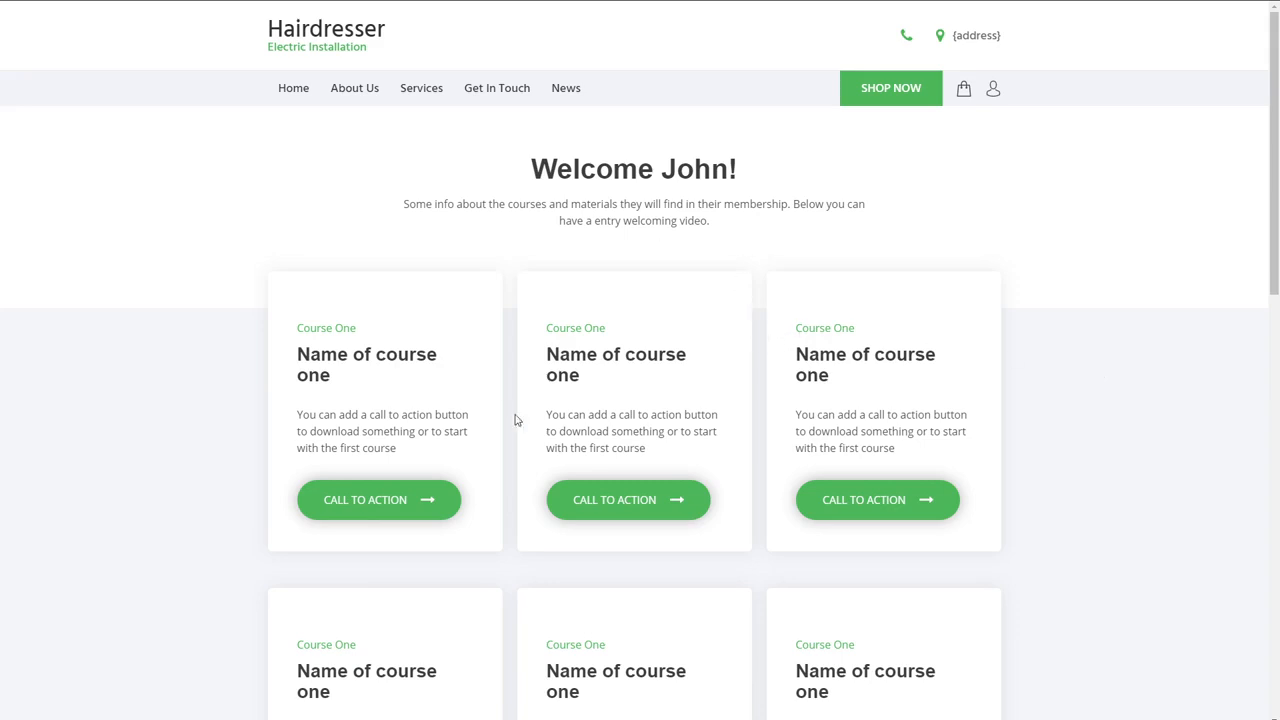
# - Look through the course cards and call to action buttons on the member's dashboard
pyautogui.scroll(-1, 1043, 496)
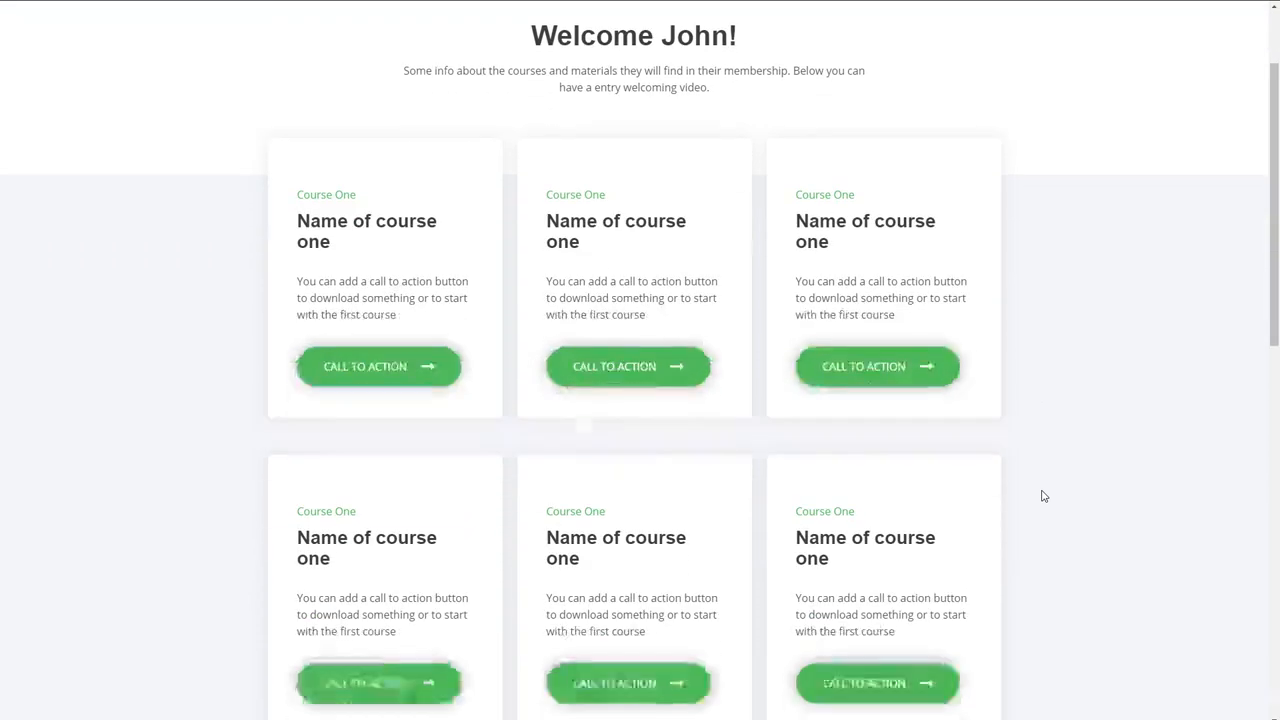
pyautogui.scroll(-1, 1043, 490)
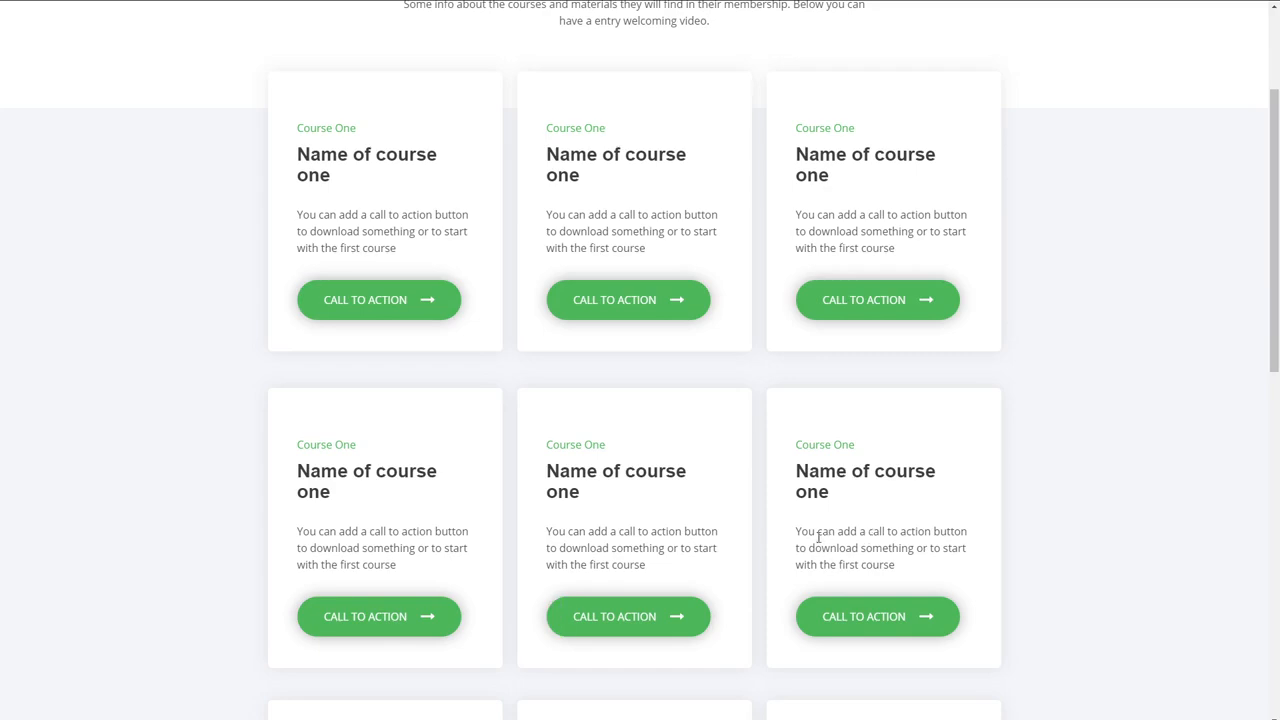
pyautogui.scroll(-2, 757, 514)
pyautogui.scroll(4, 755, 514)
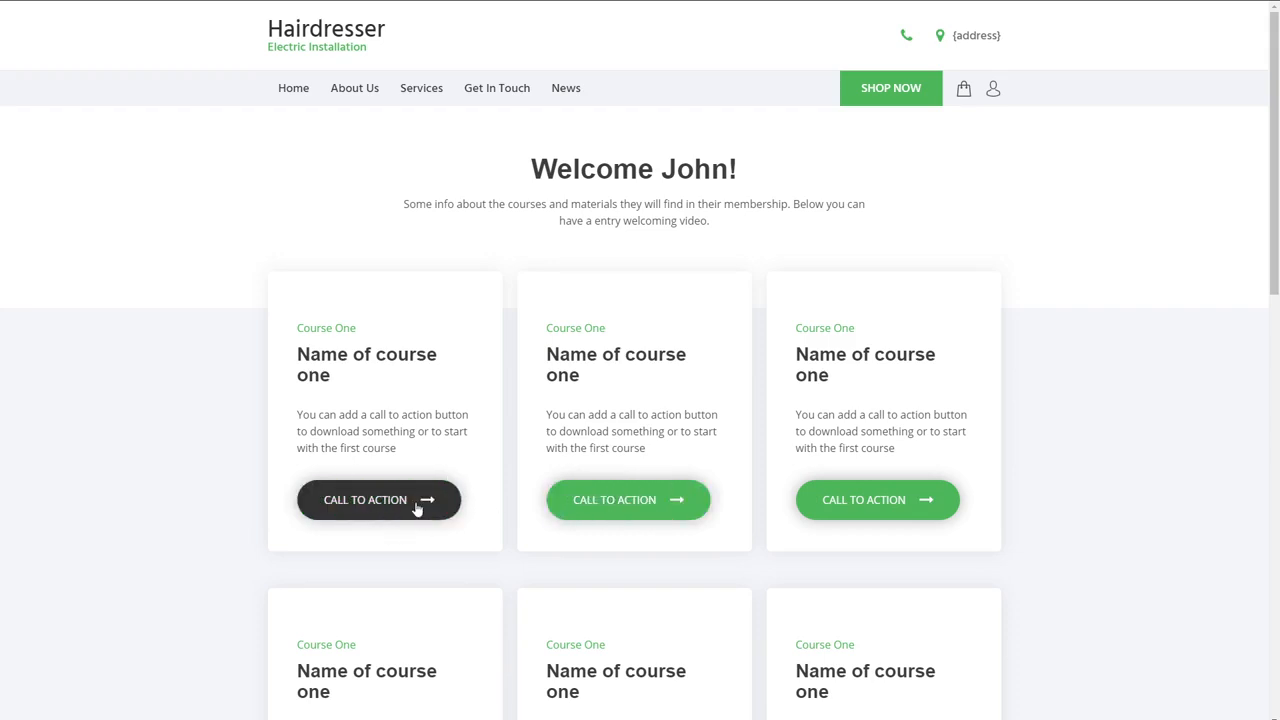
pyautogui.click(625, 507)
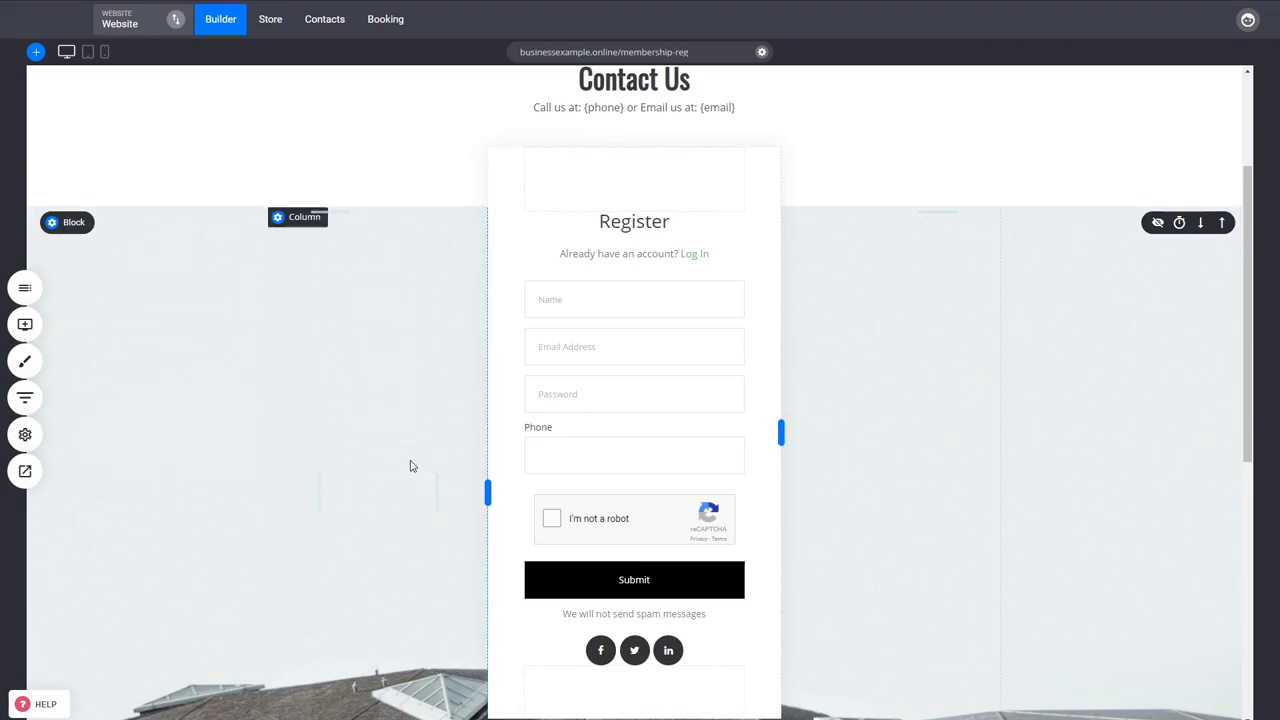
# - Give the Courses member group access to the Lesson 2 page as well and save the page settings
pyautogui.scroll(3, 409, 463)
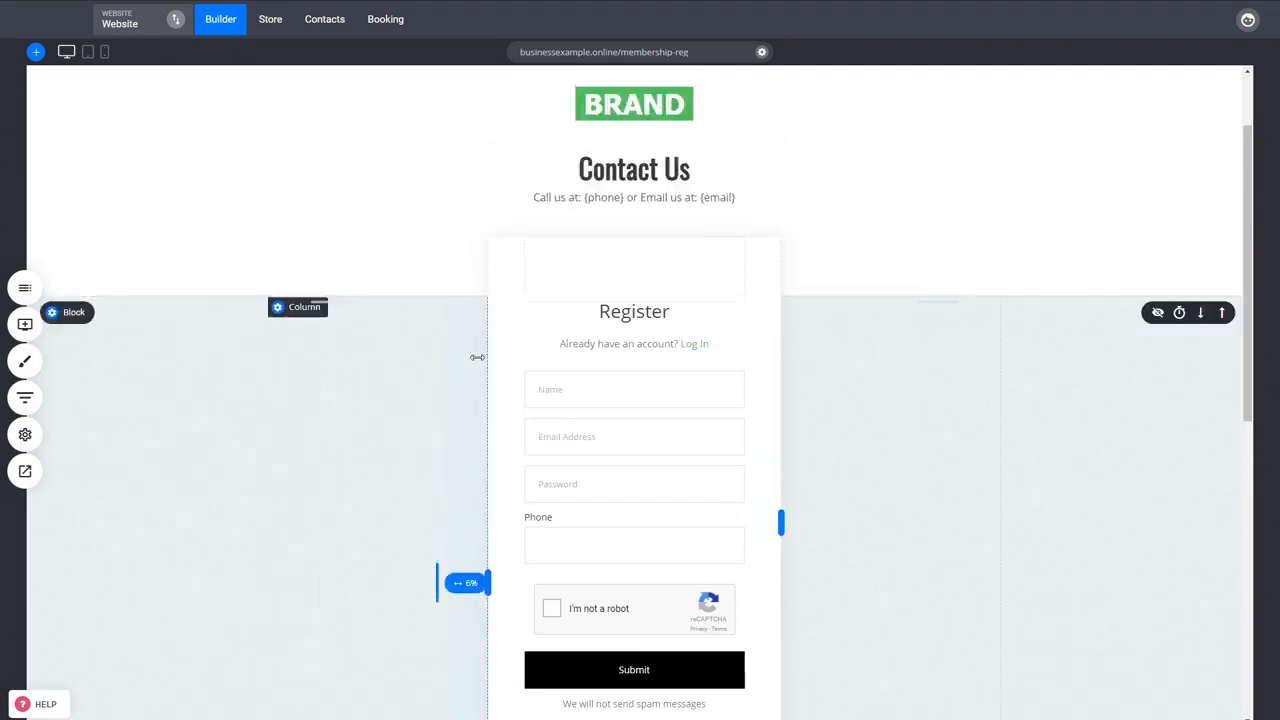
pyautogui.click(25, 287)
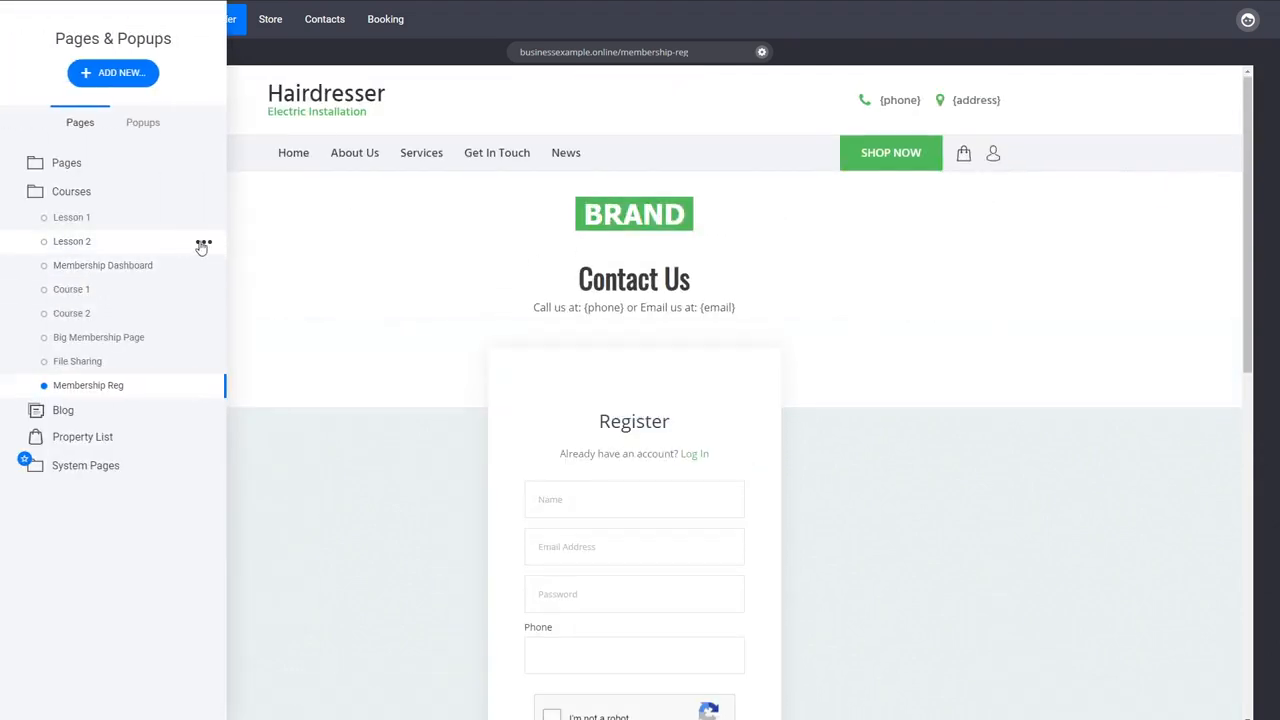
pyautogui.click(203, 244)
pyautogui.click(212, 129)
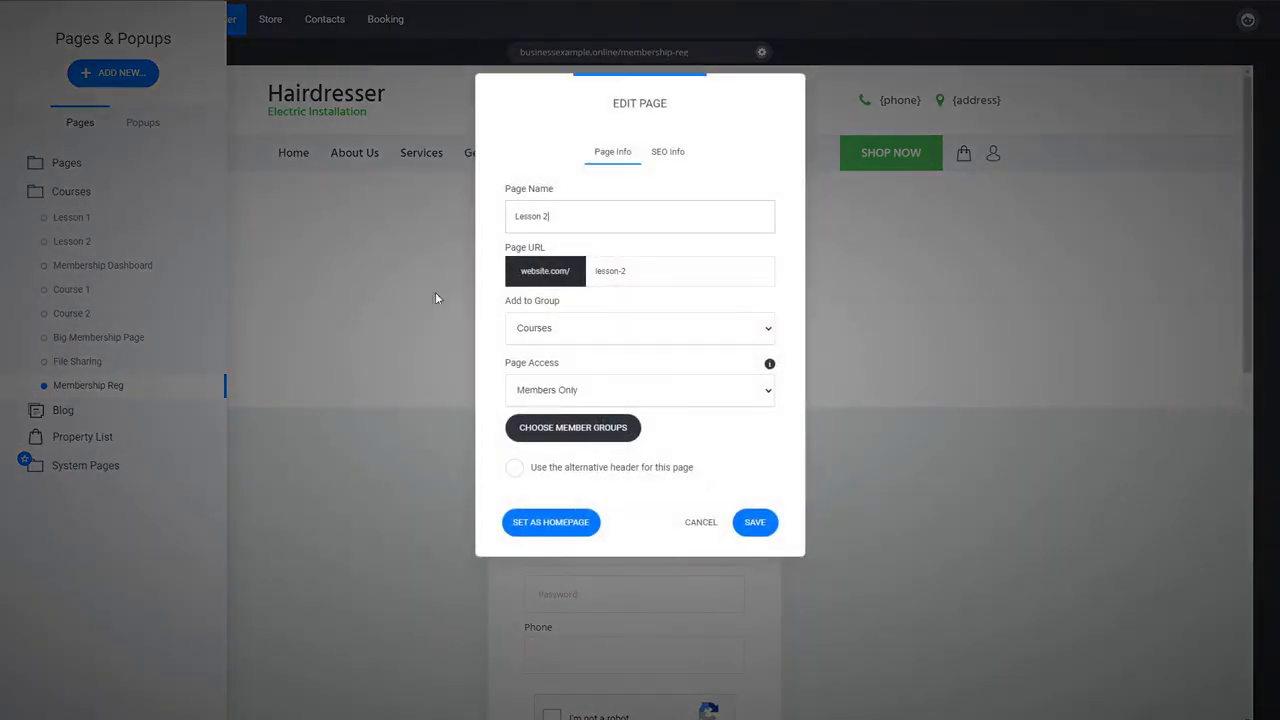
pyautogui.click(601, 430)
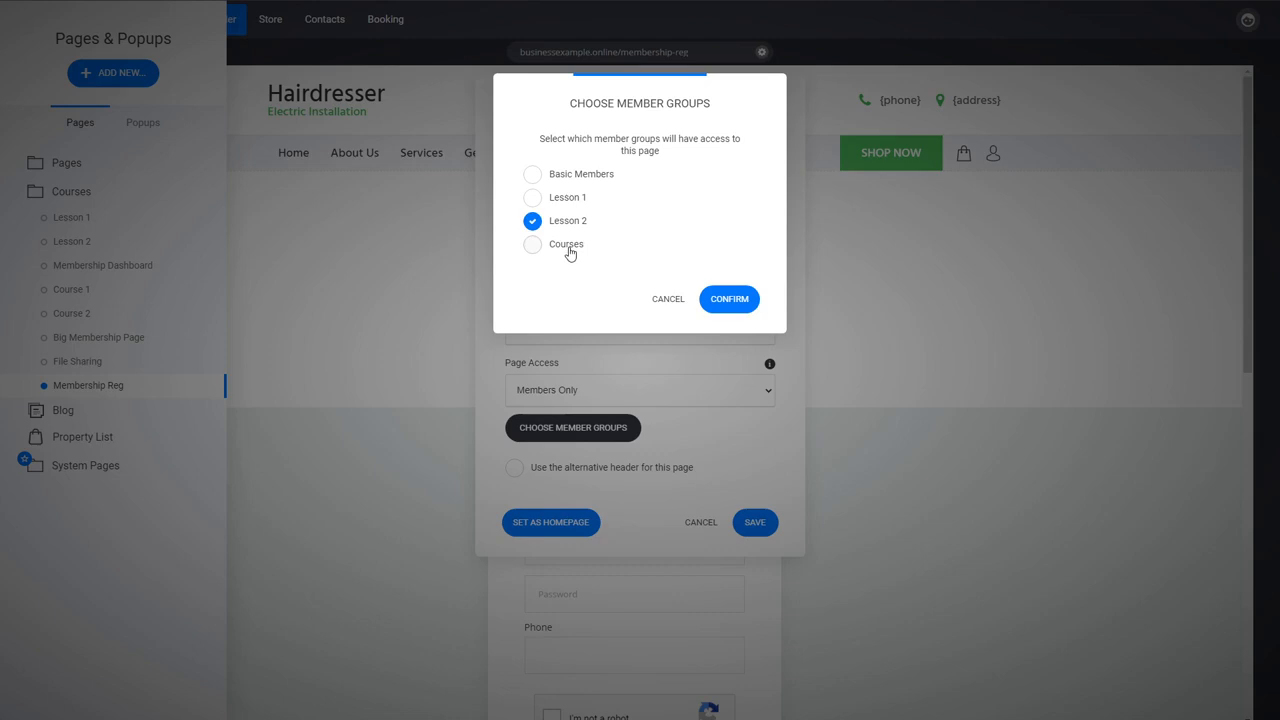
pyautogui.click(568, 250)
pyautogui.click(724, 296)
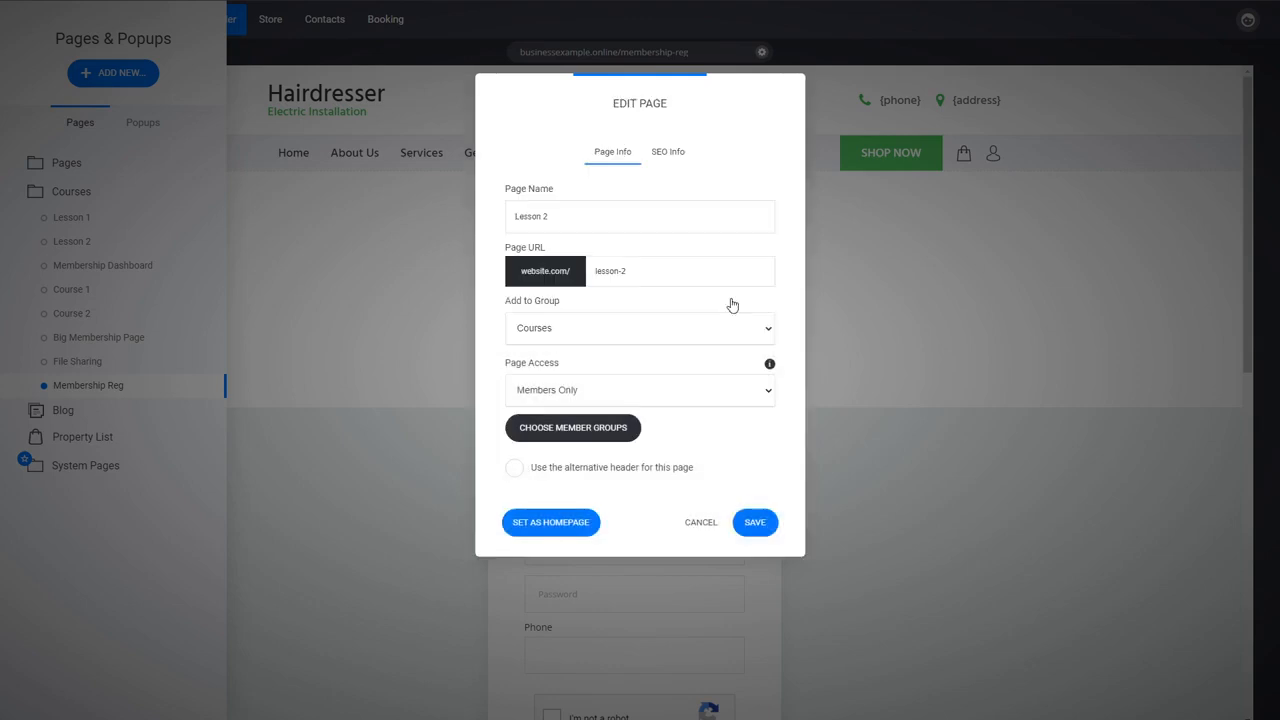
pyautogui.click(757, 523)
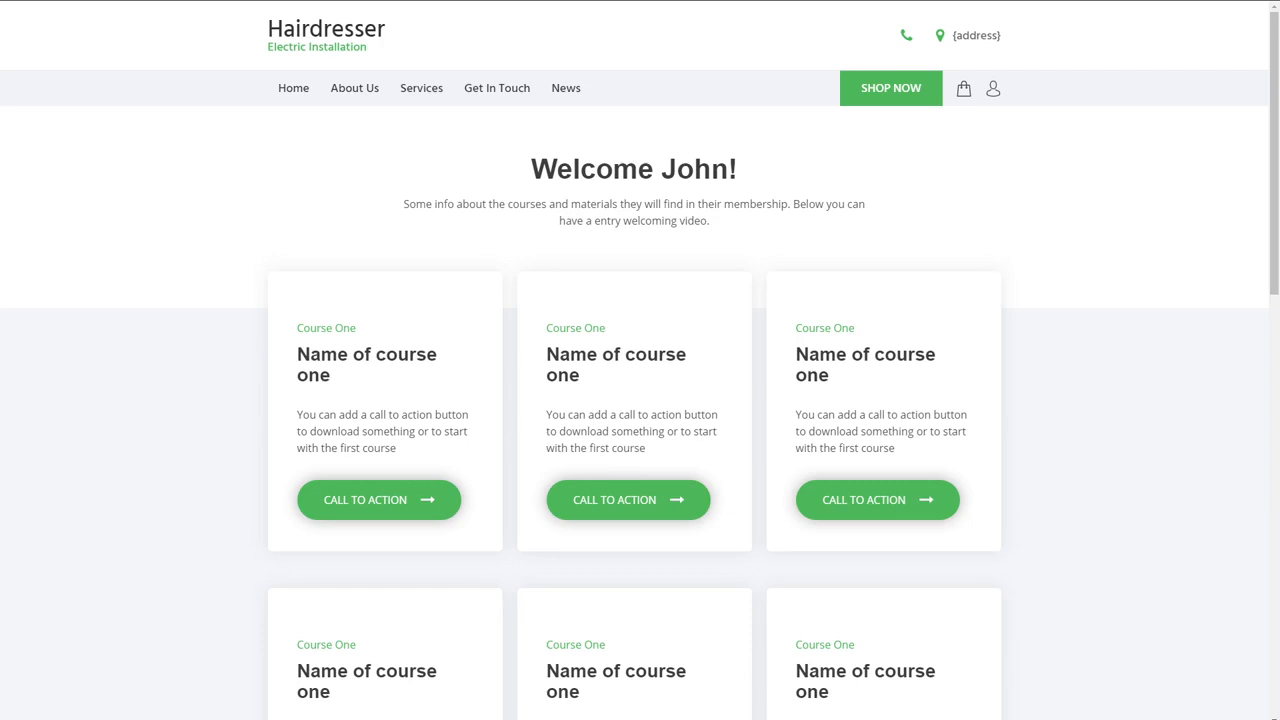
# - Open the registered member's contact record from the Courses member group and check which groups are assigned
pyautogui.click(634, 502)
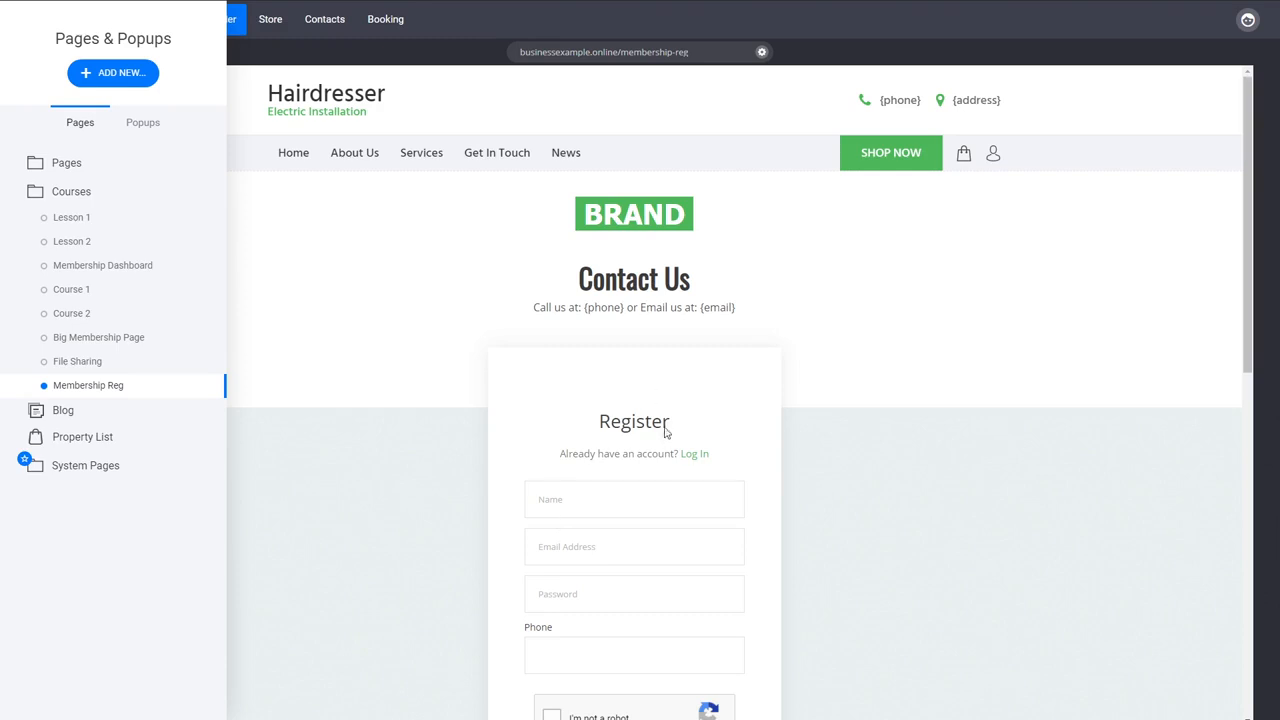
pyautogui.click(444, 412)
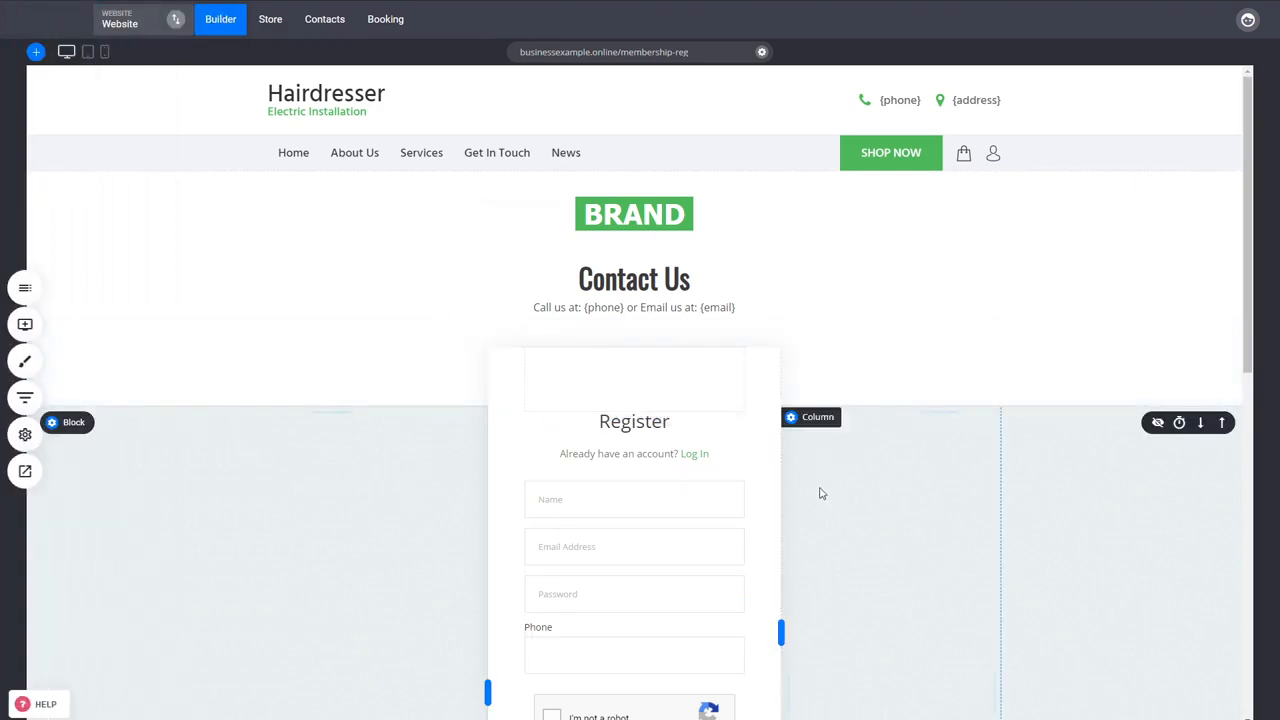
pyautogui.click(324, 22)
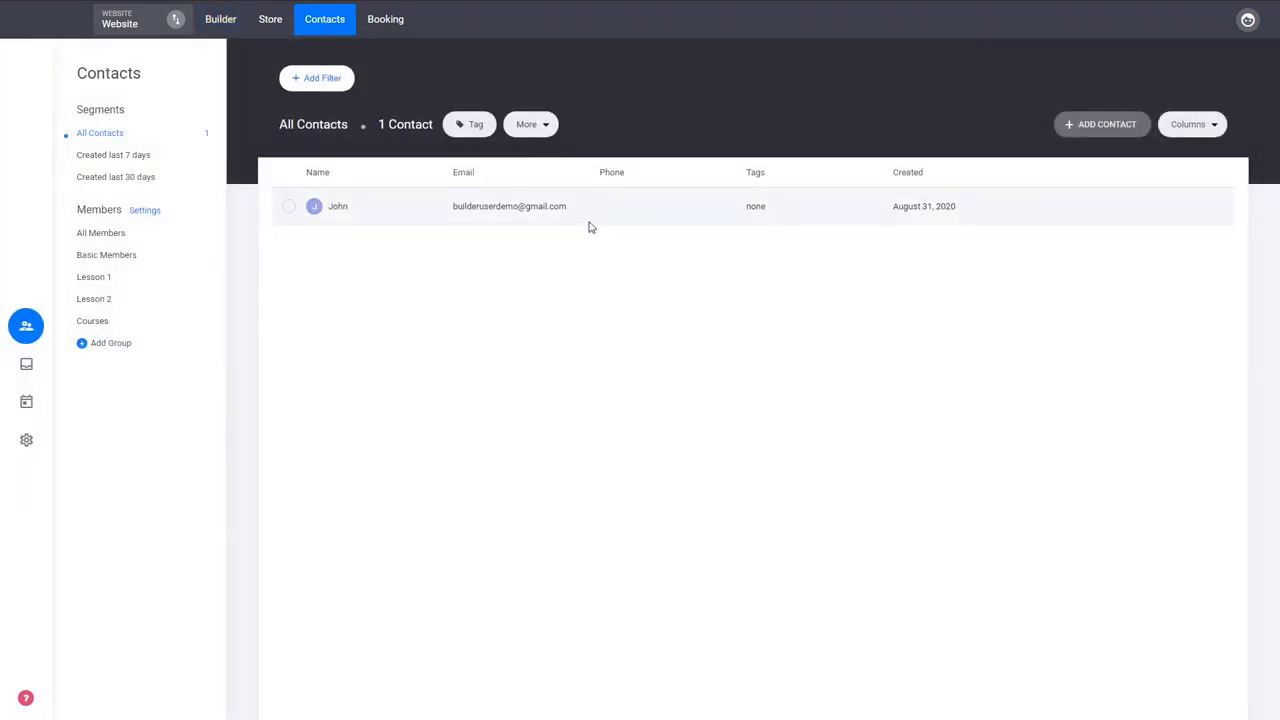
pyautogui.click(92, 321)
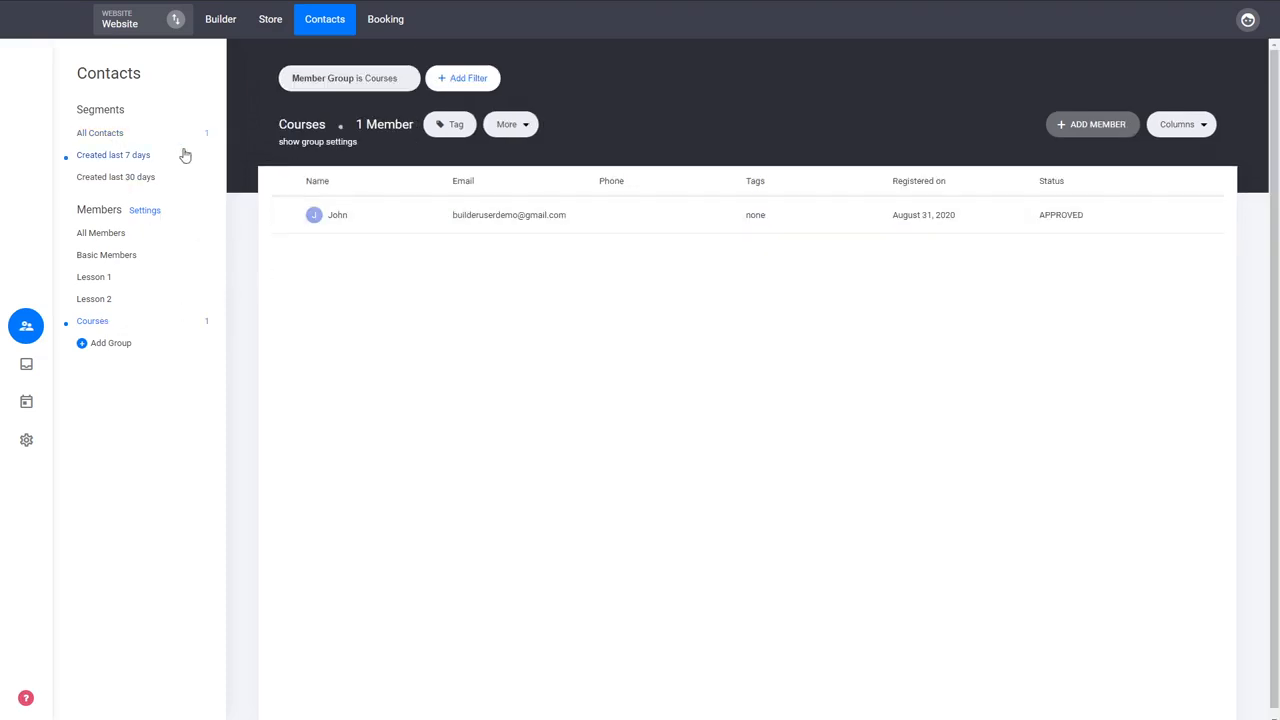
pyautogui.click(501, 222)
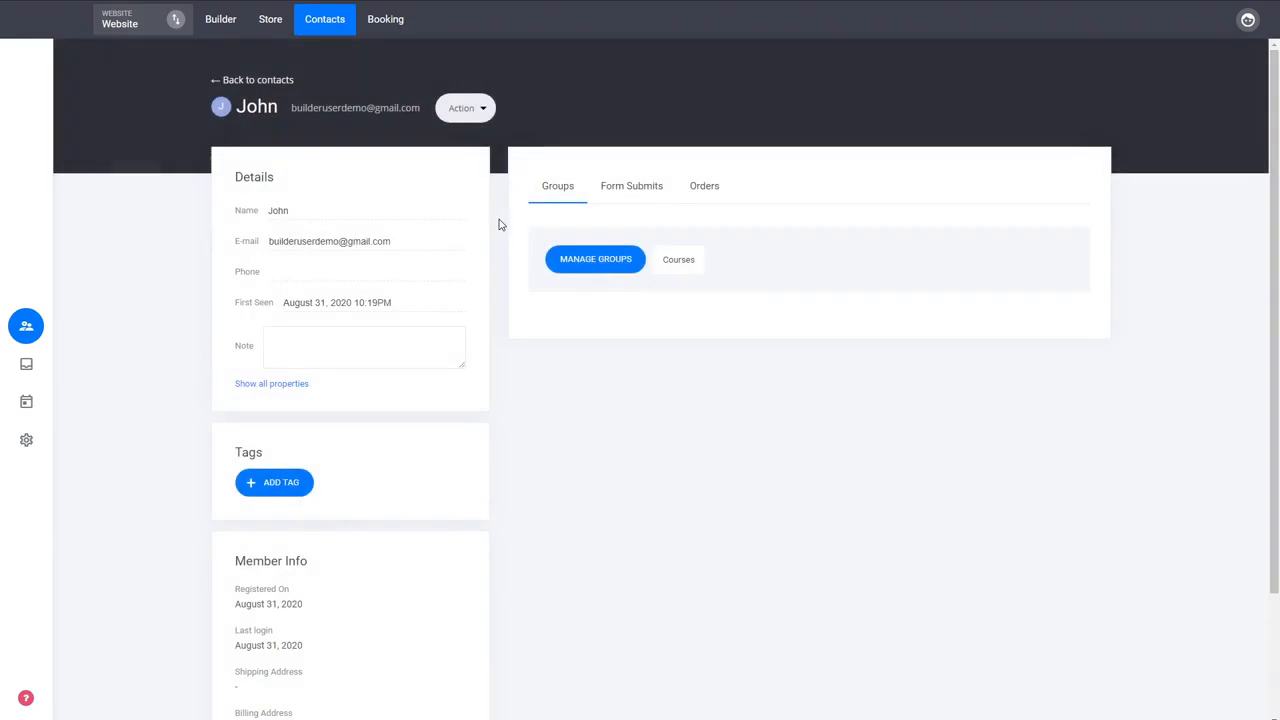
pyautogui.doubleClick(685, 262)
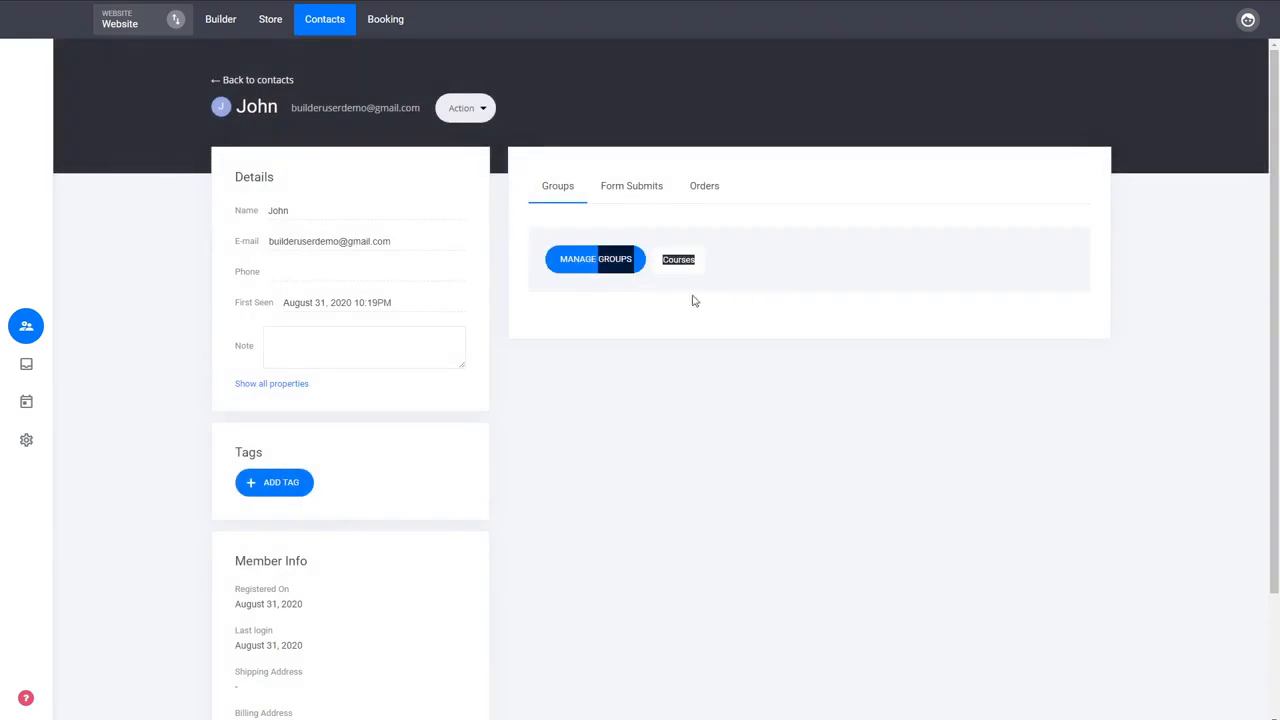
pyautogui.click(692, 298)
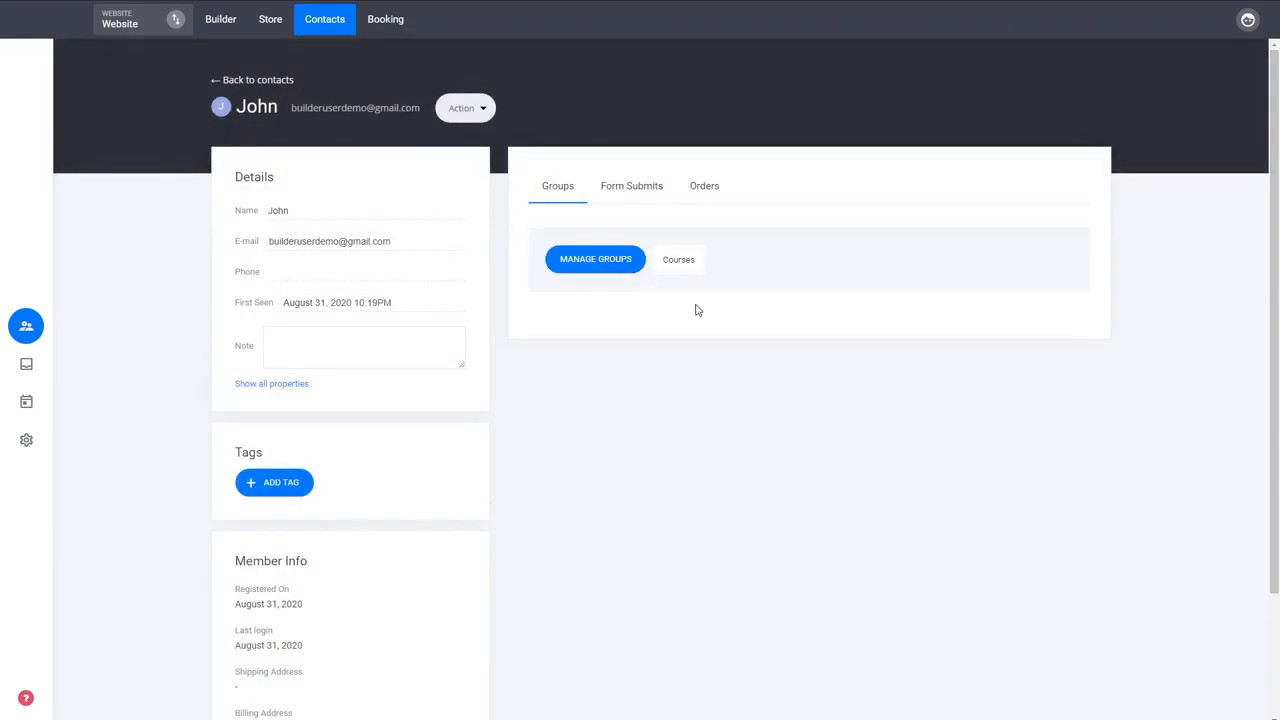
# - Add the member to the Lesson 1 and Lesson 2 groups in addition to Courses
pyautogui.click(625, 266)
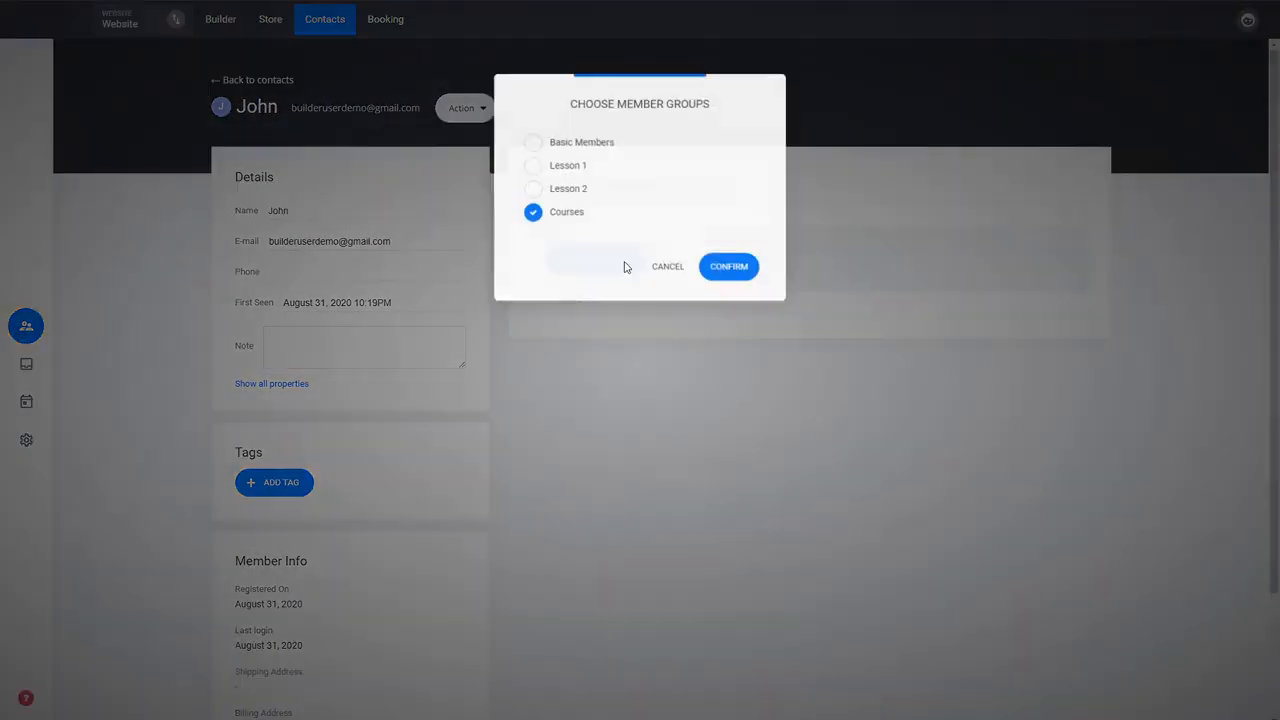
pyautogui.click(570, 194)
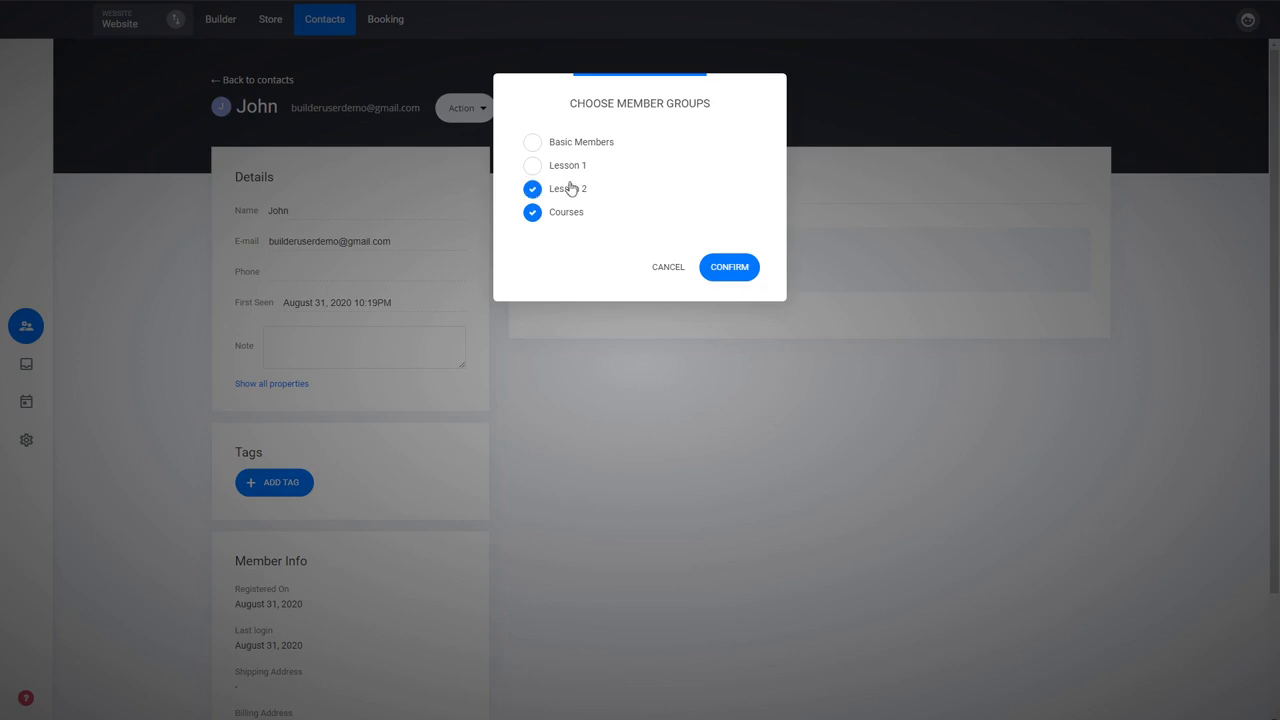
pyautogui.click(573, 169)
pyautogui.click(733, 272)
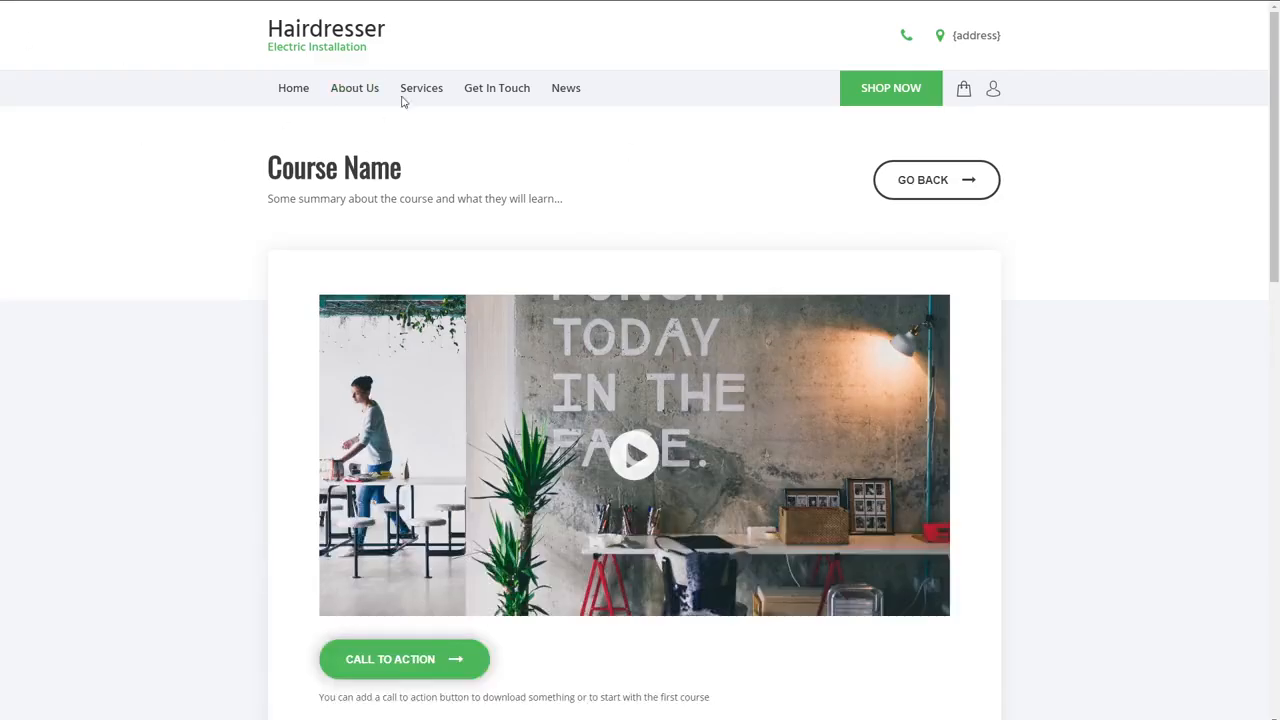
# - In the website preview, open the first course from the member's dashboard and return to the dashboard
pyautogui.click(957, 186)
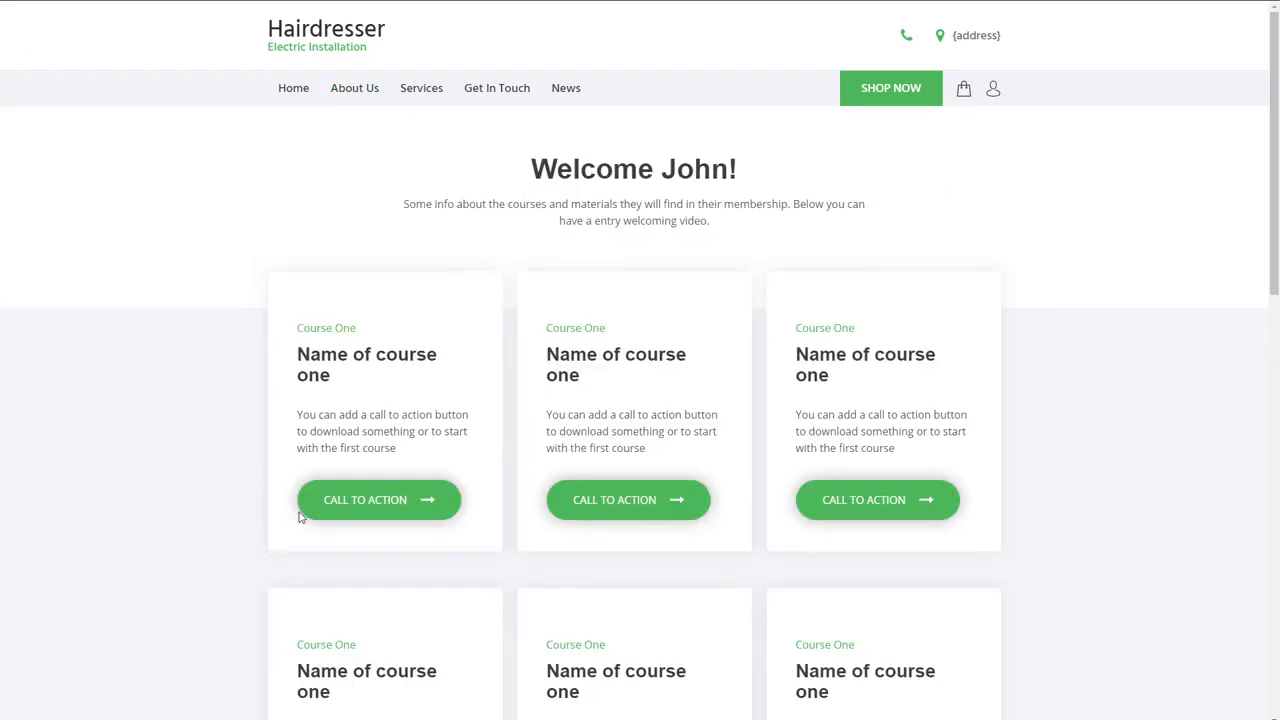
pyautogui.click(403, 510)
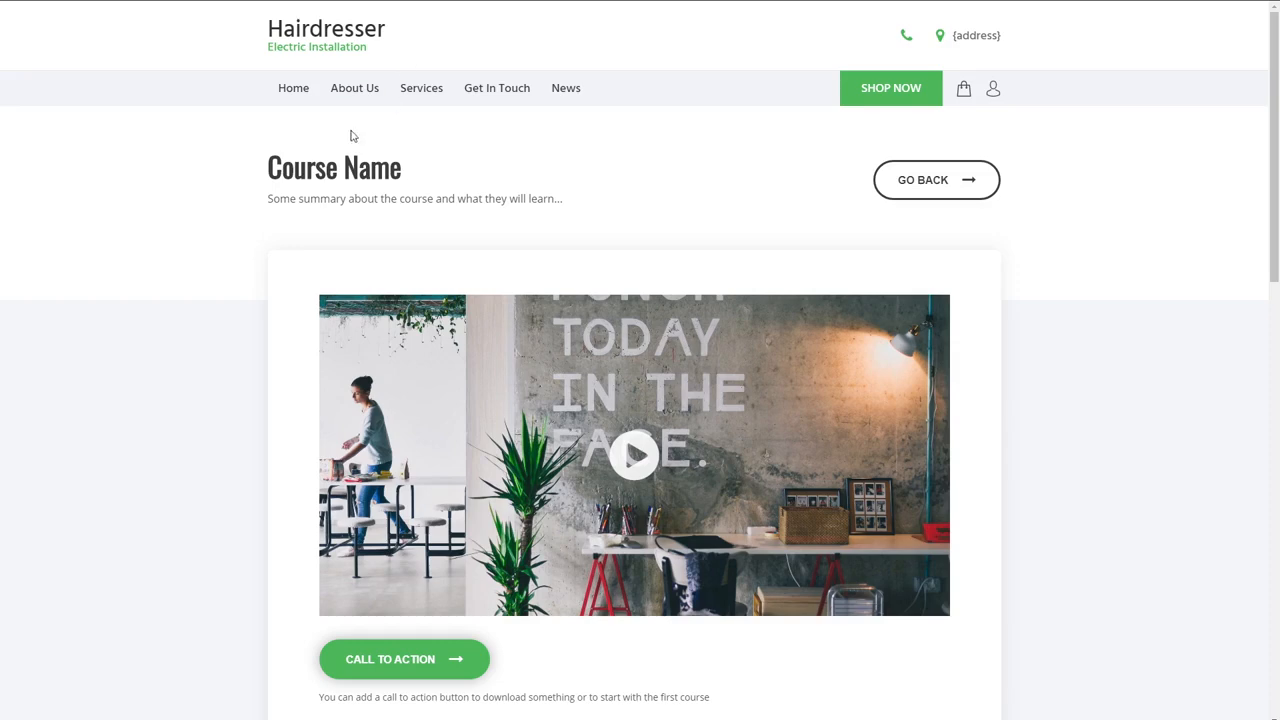
pyautogui.click(914, 189)
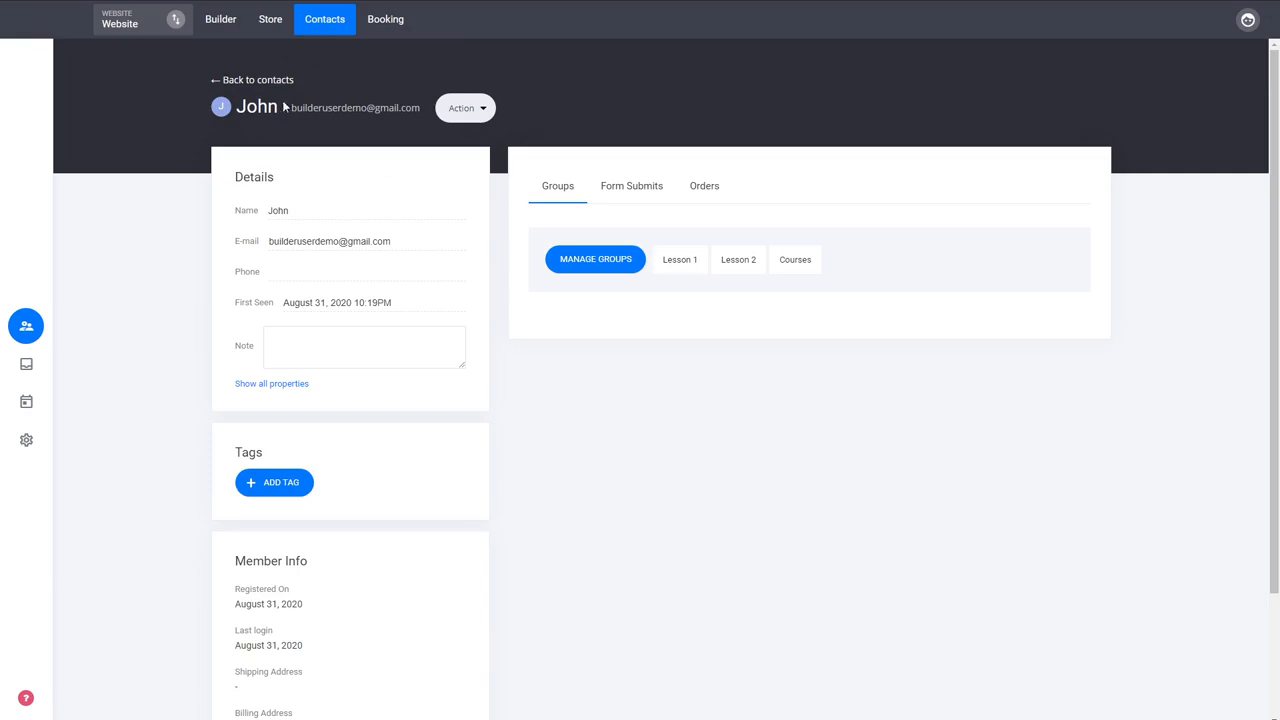
# - Return to the contacts list and view the members of the Lesson 2 and Lesson 1 groups
pyautogui.click(252, 80)
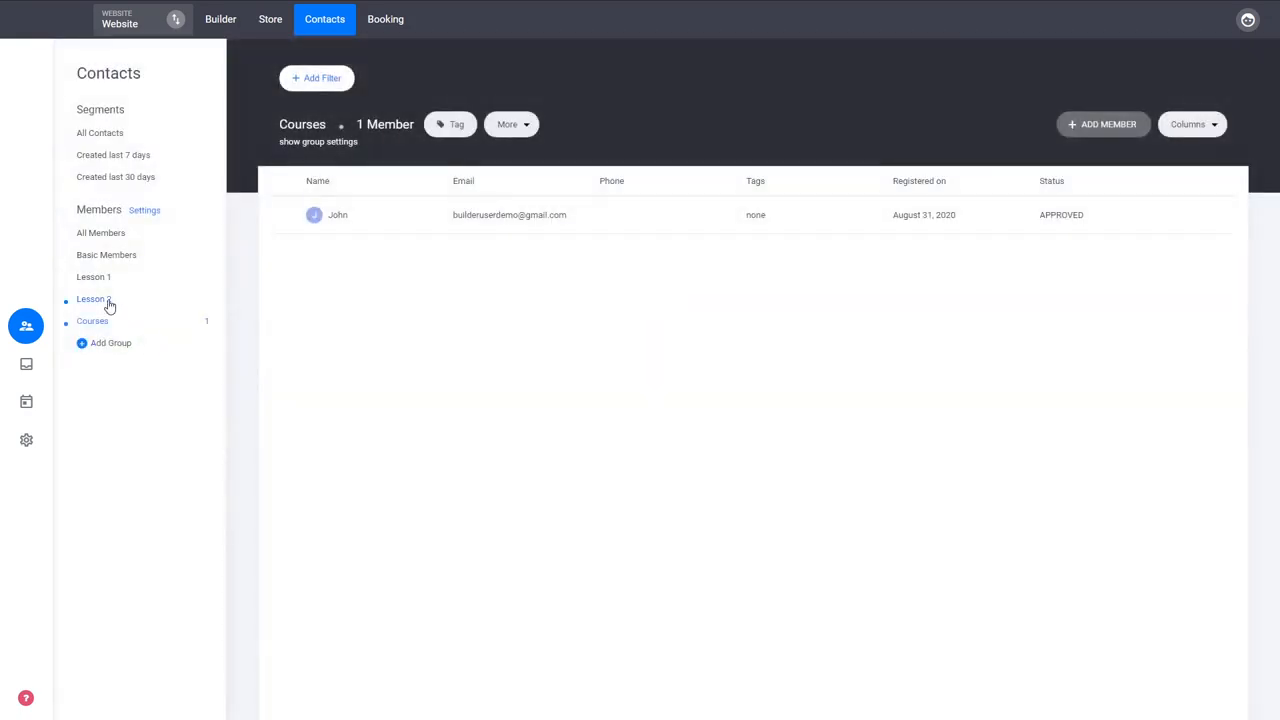
pyautogui.click(104, 300)
pyautogui.click(98, 281)
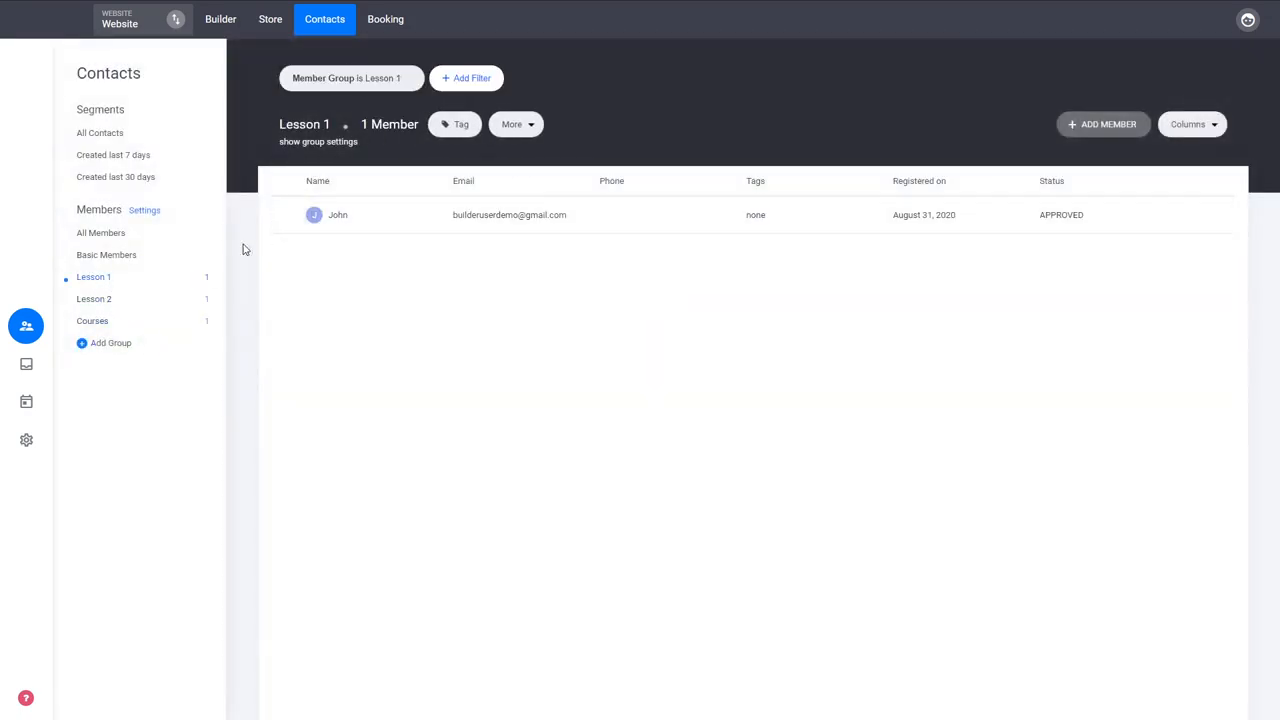
# - Switch to the website builder and delete the profile icon widget from the header
pyautogui.click(220, 19)
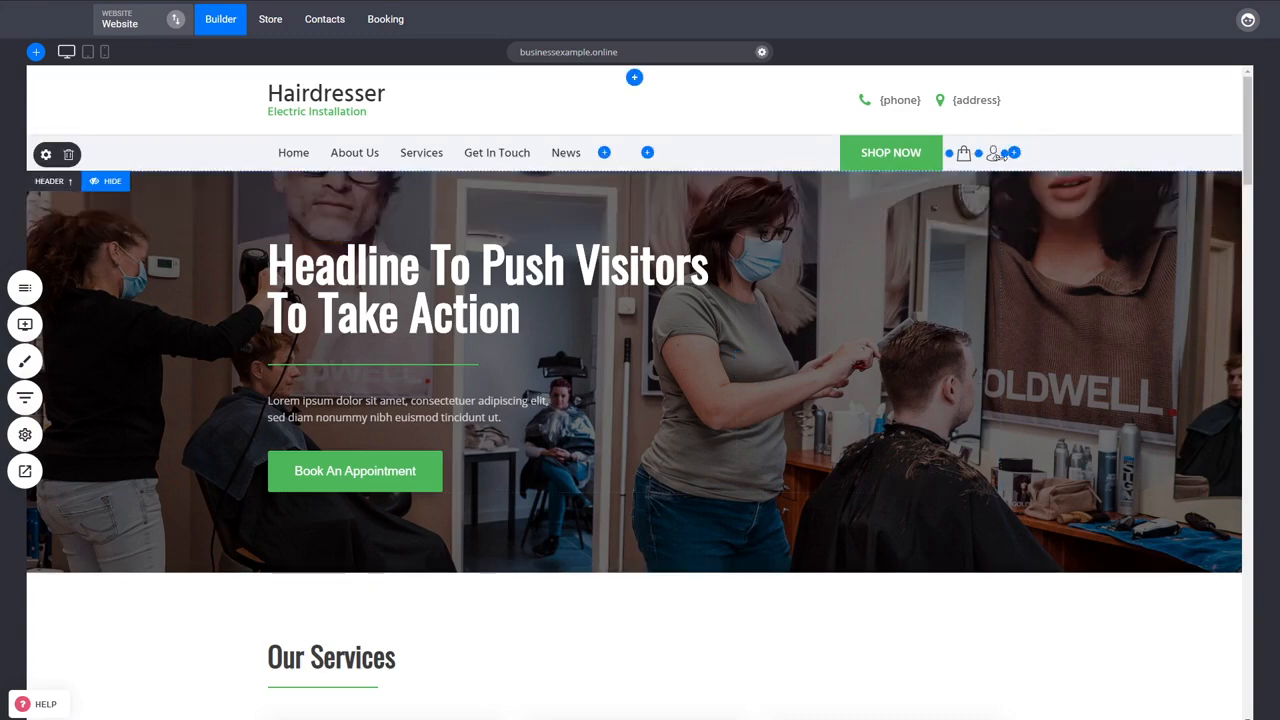
pyautogui.click(1022, 135)
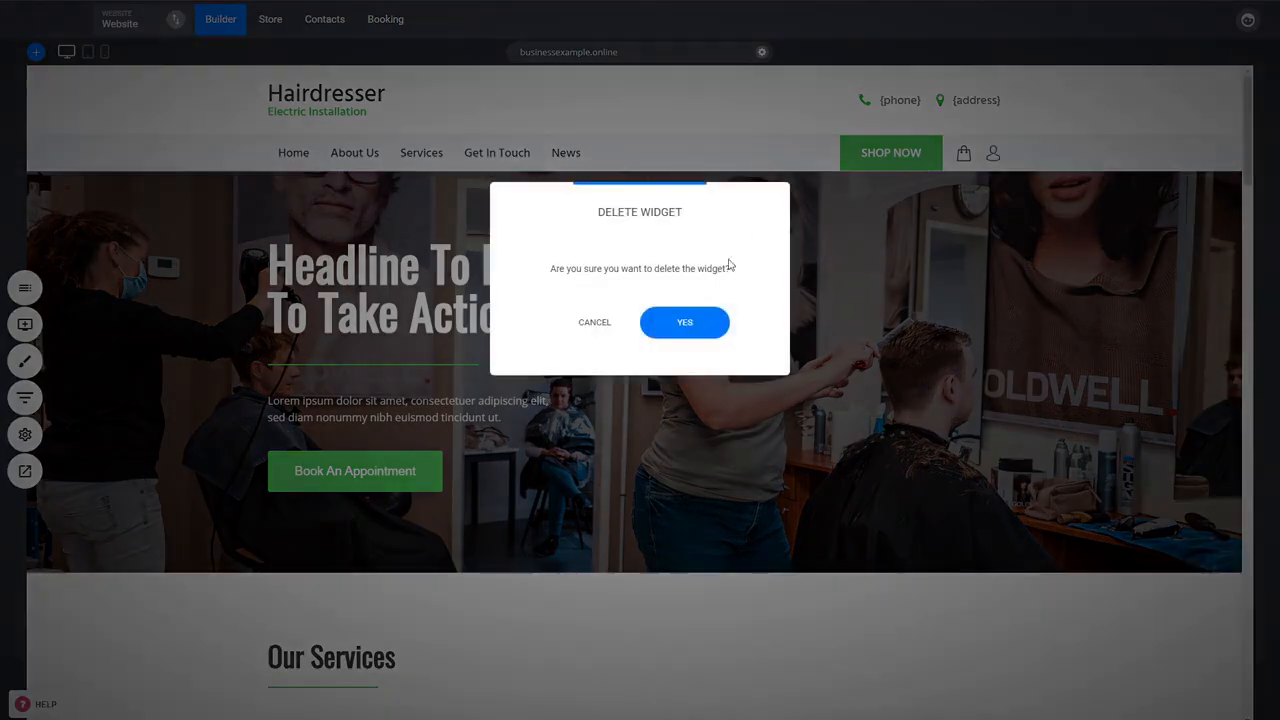
pyautogui.click(716, 324)
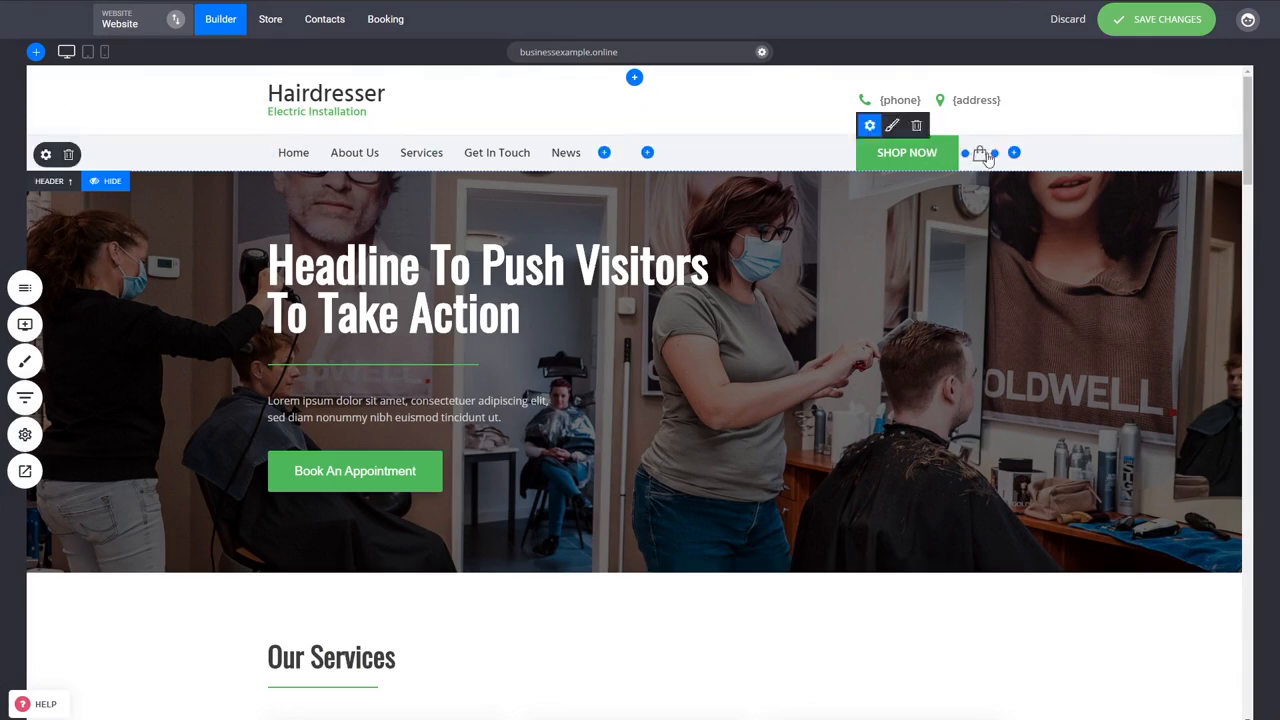
# - Add a Login / Profile widget after the shopping bag in the header and save the changes
pyautogui.click(1015, 154)
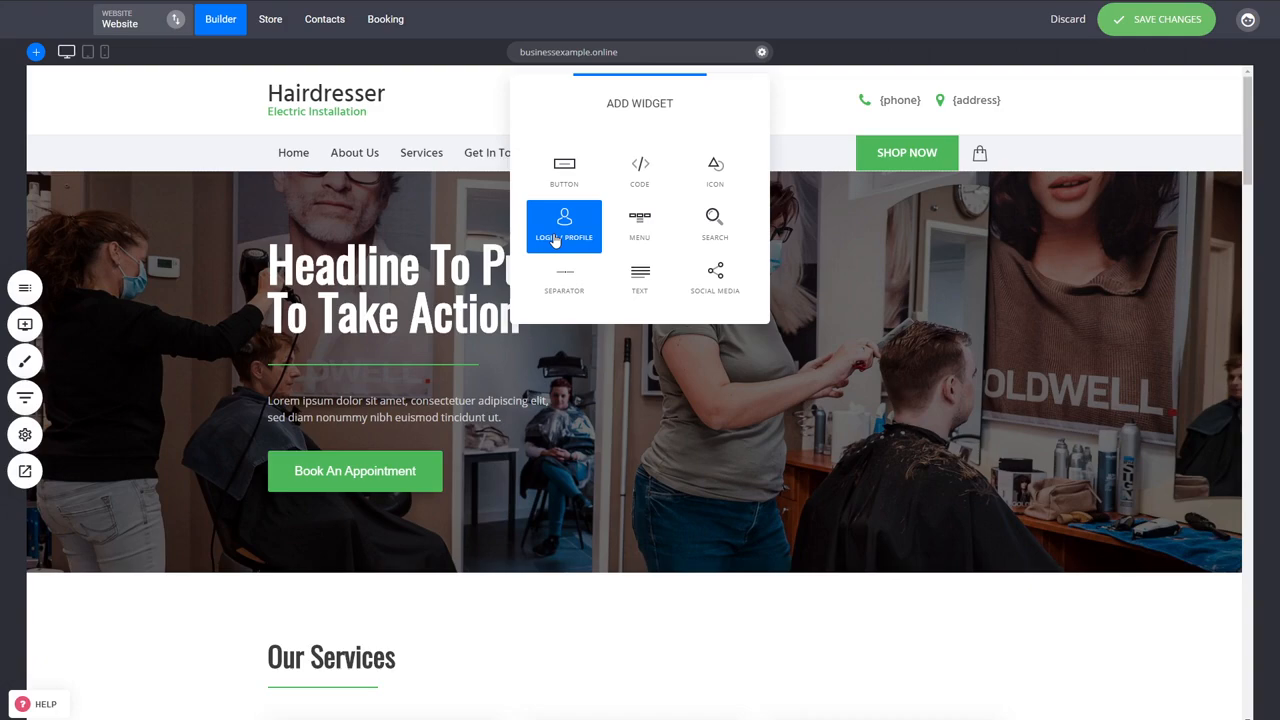
pyautogui.click(556, 240)
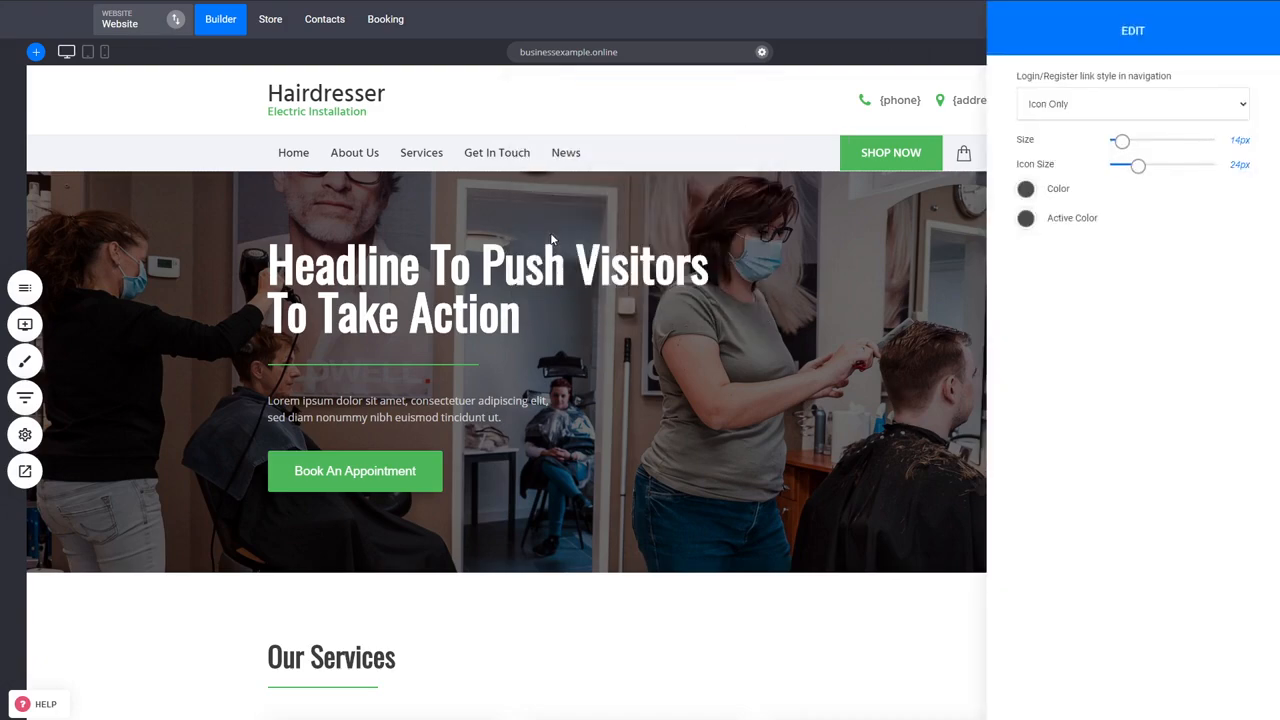
pyautogui.click(756, 239)
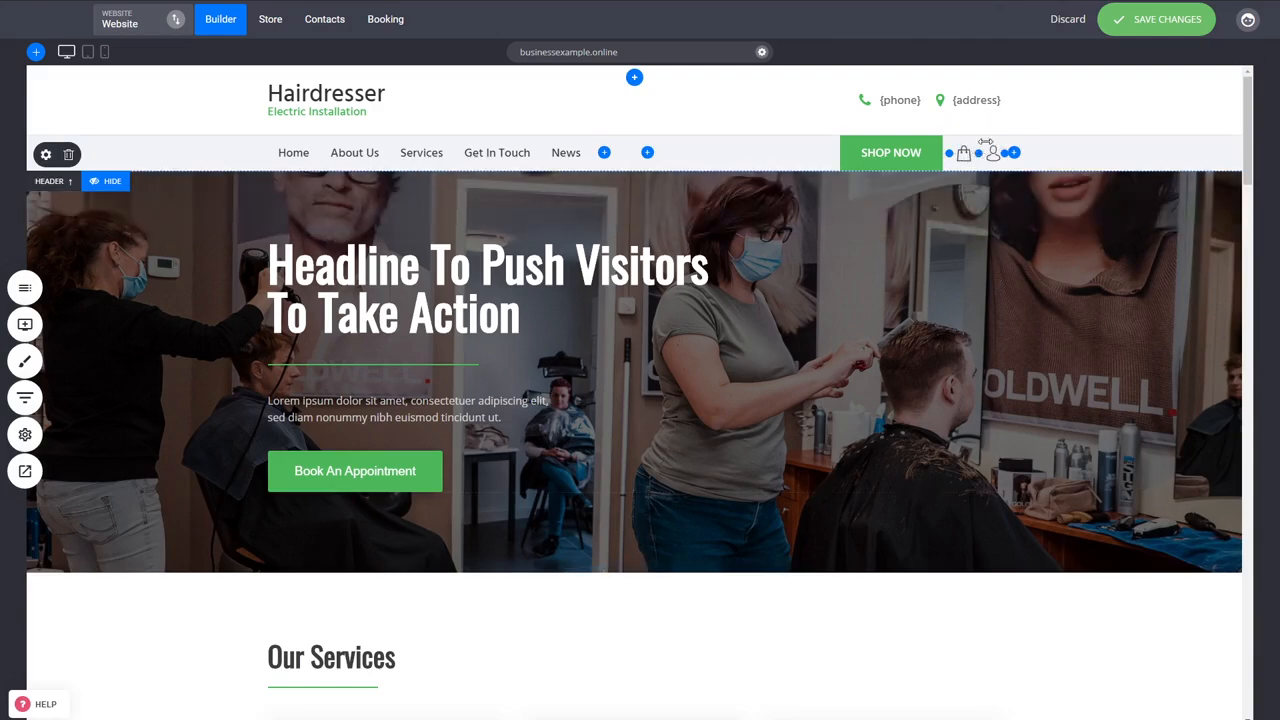
pyautogui.click(1160, 22)
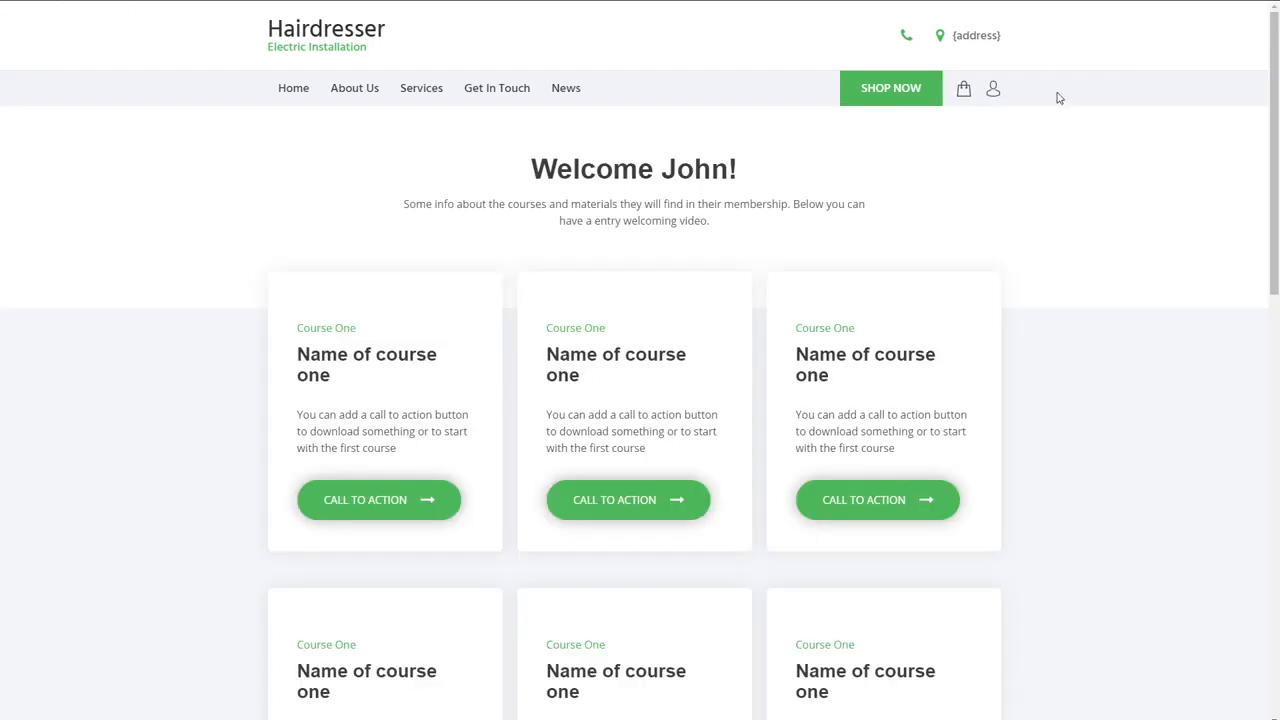
# - Open My Membership from the profile icon in the preview and view the Lesson 1, Lesson 2 and Courses pages
pyautogui.click(995, 92)
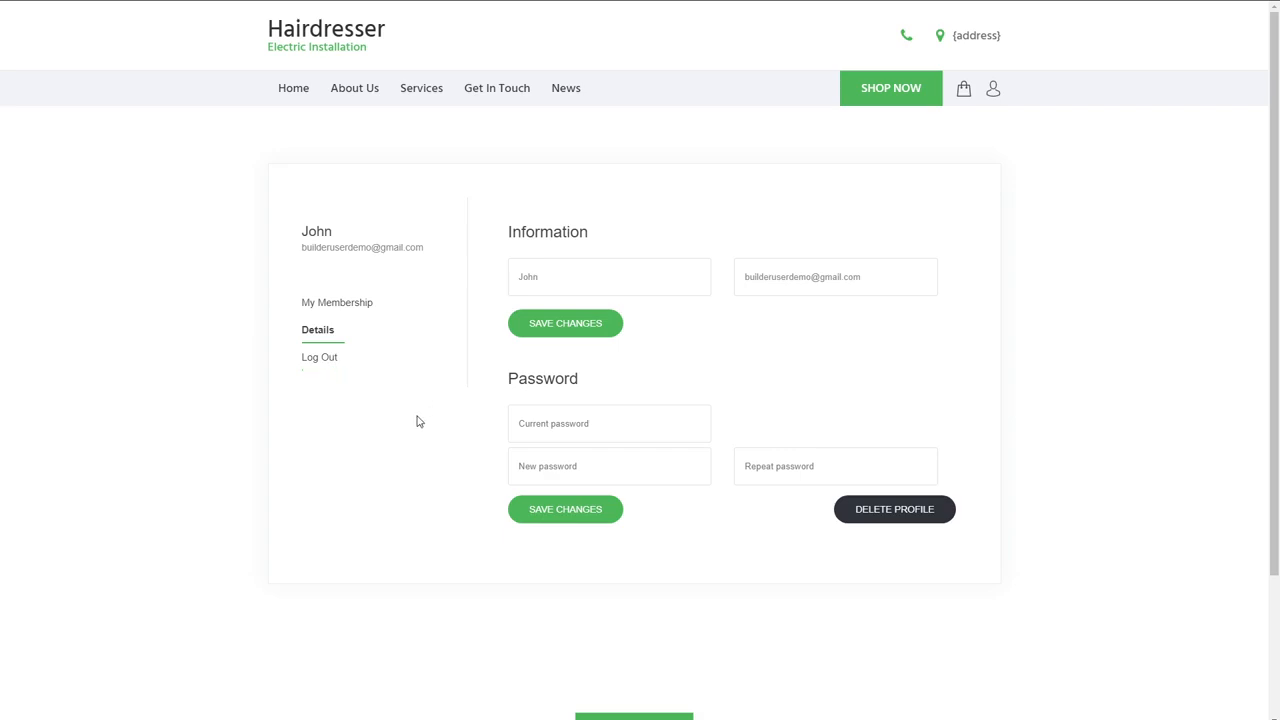
pyautogui.click(343, 311)
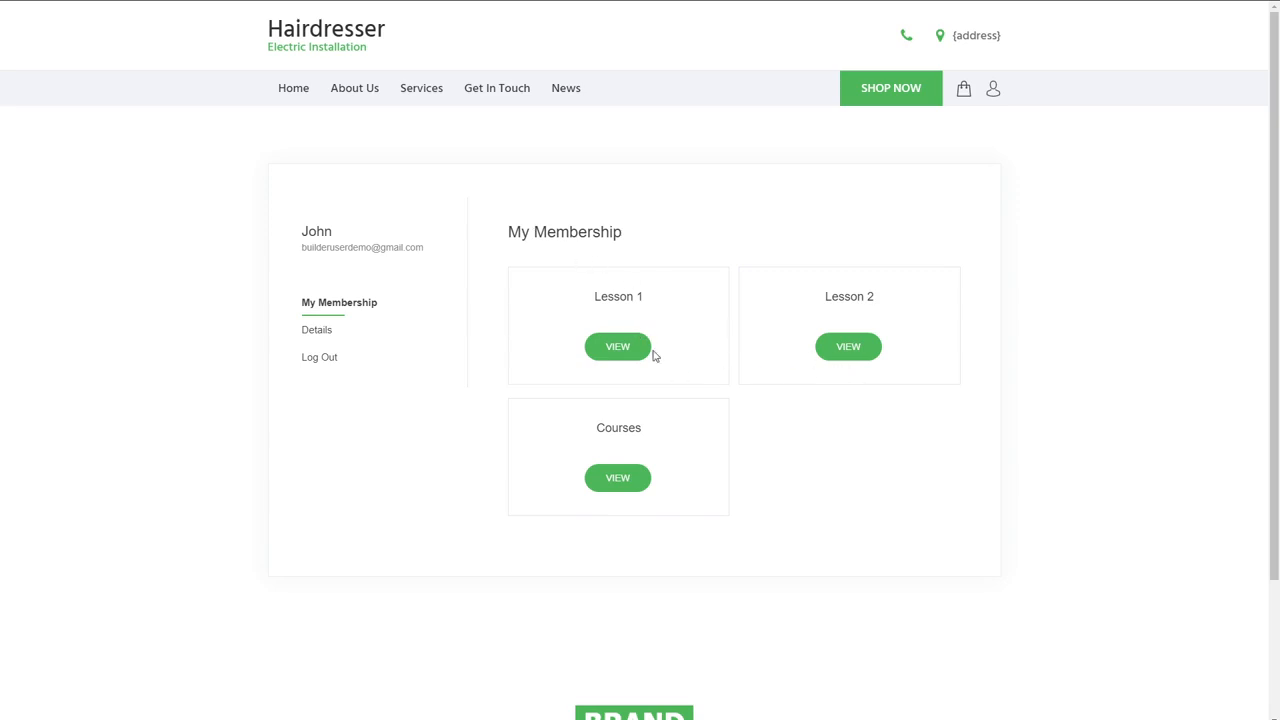
pyautogui.click(617, 346)
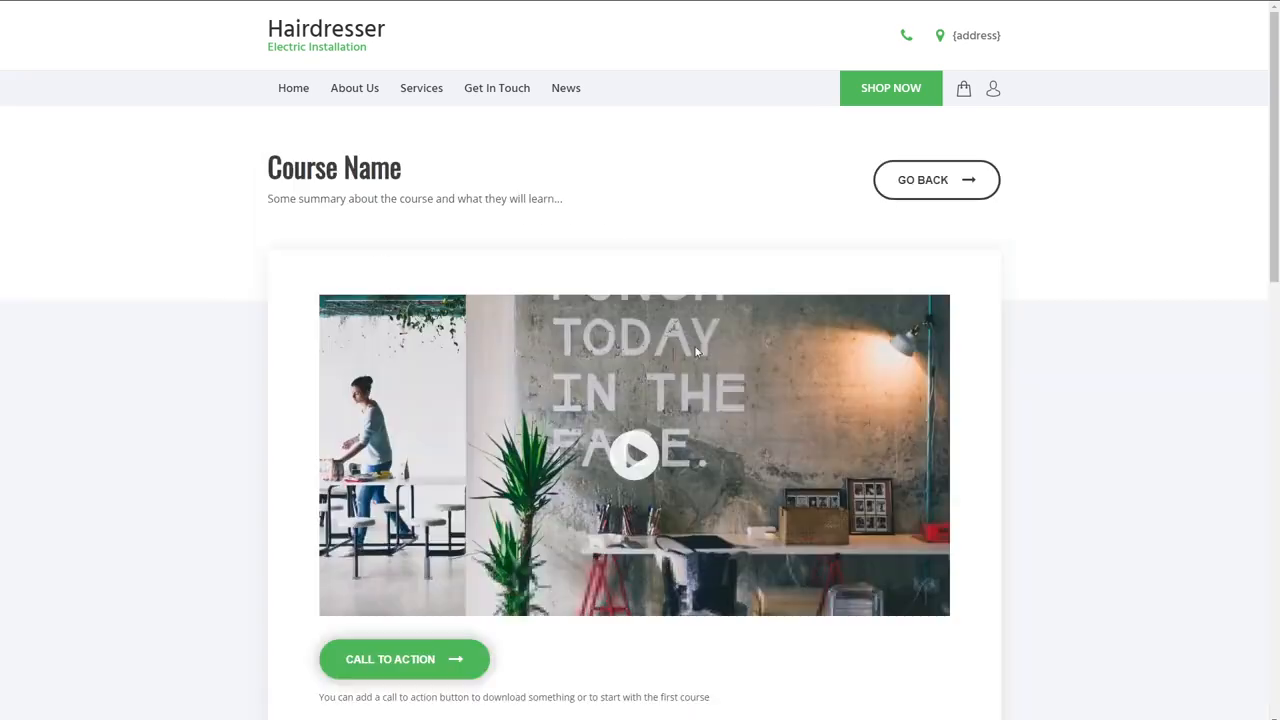
pyautogui.click(22, 1)
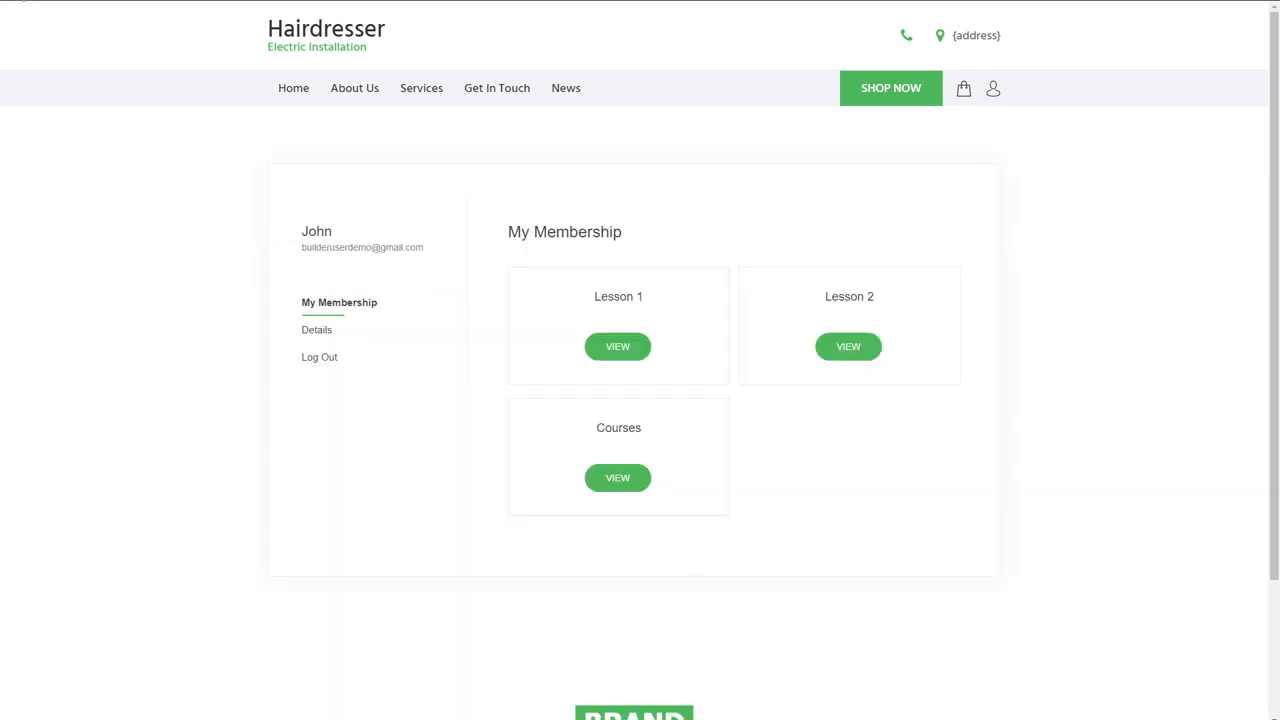
pyautogui.click(857, 356)
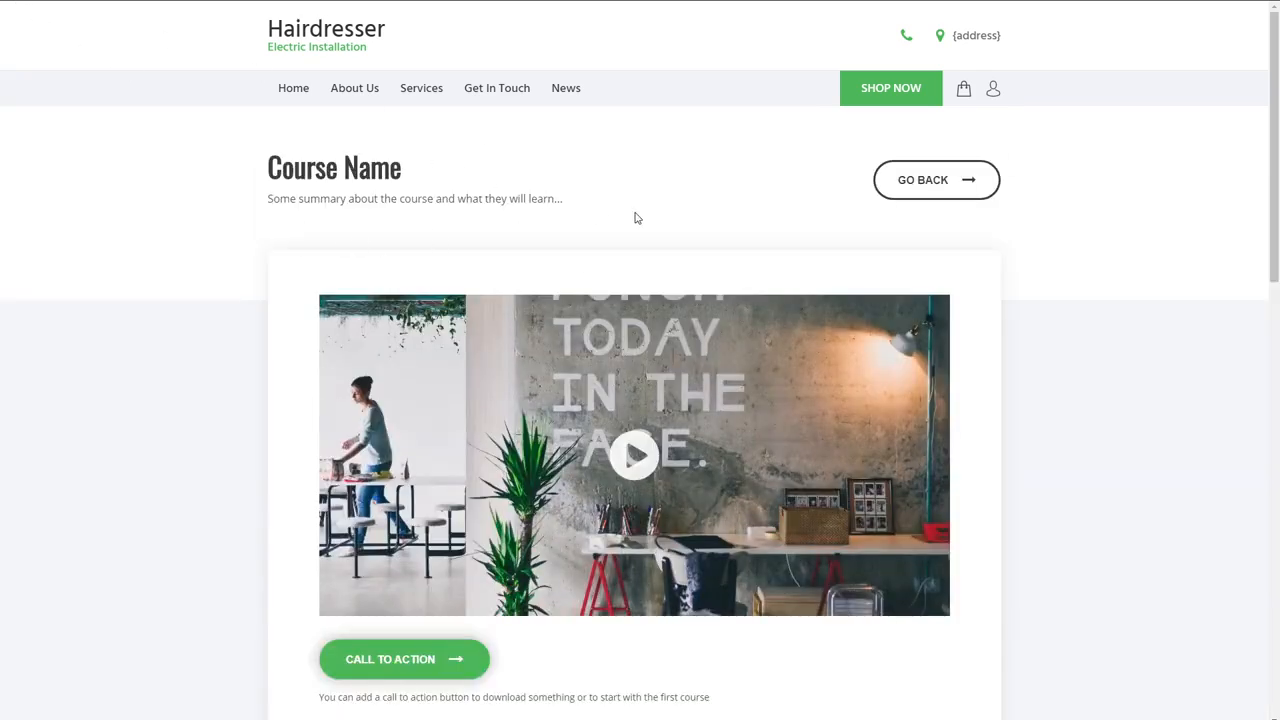
pyautogui.click(11, 3)
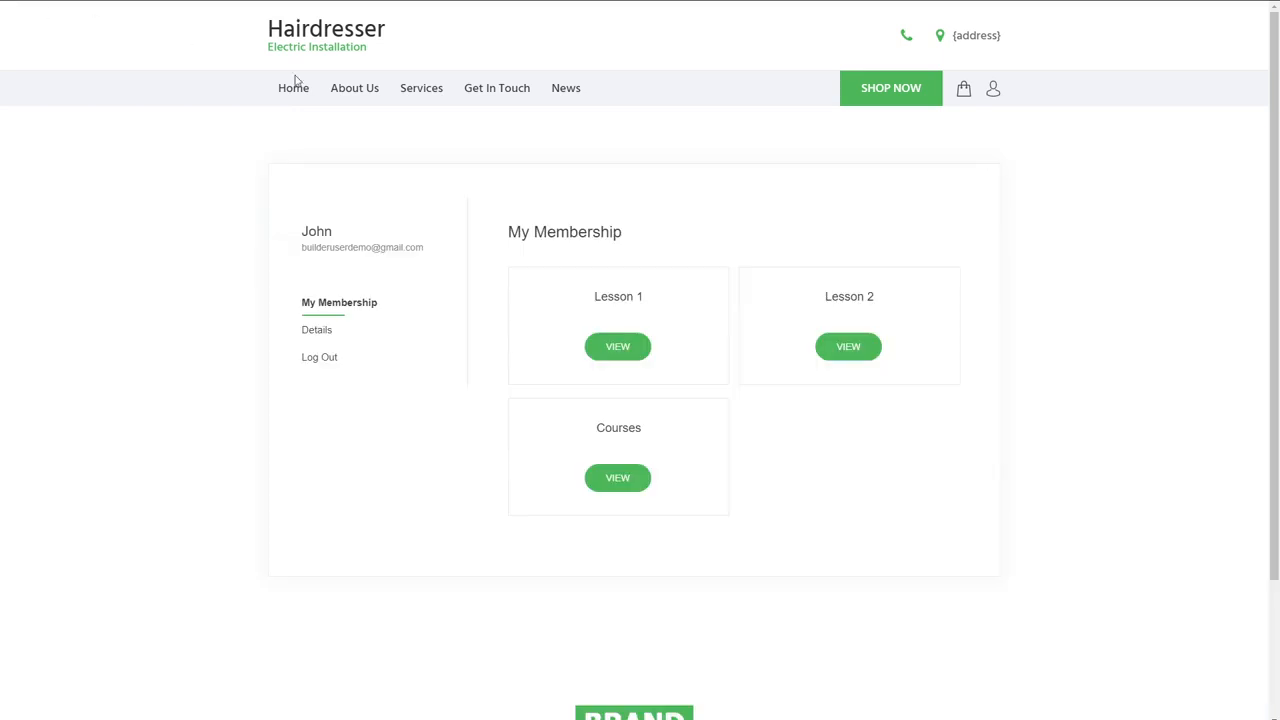
pyautogui.click(633, 488)
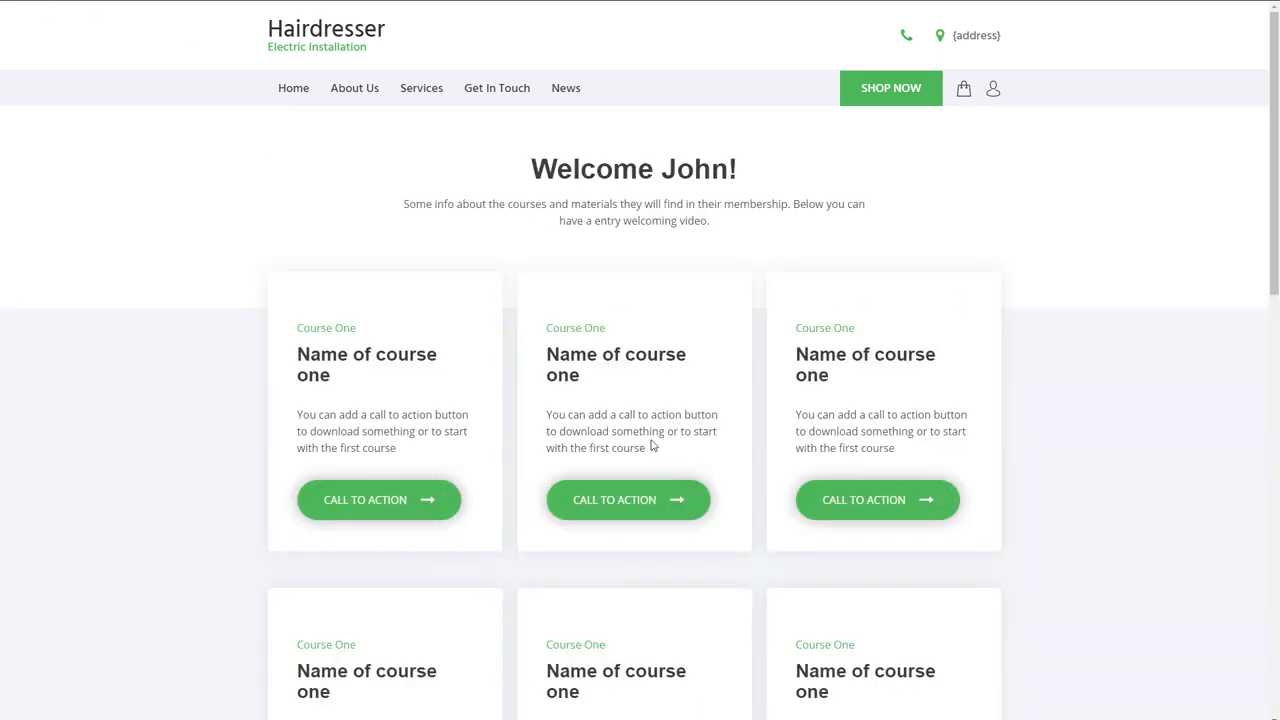
pyautogui.click(14, 1)
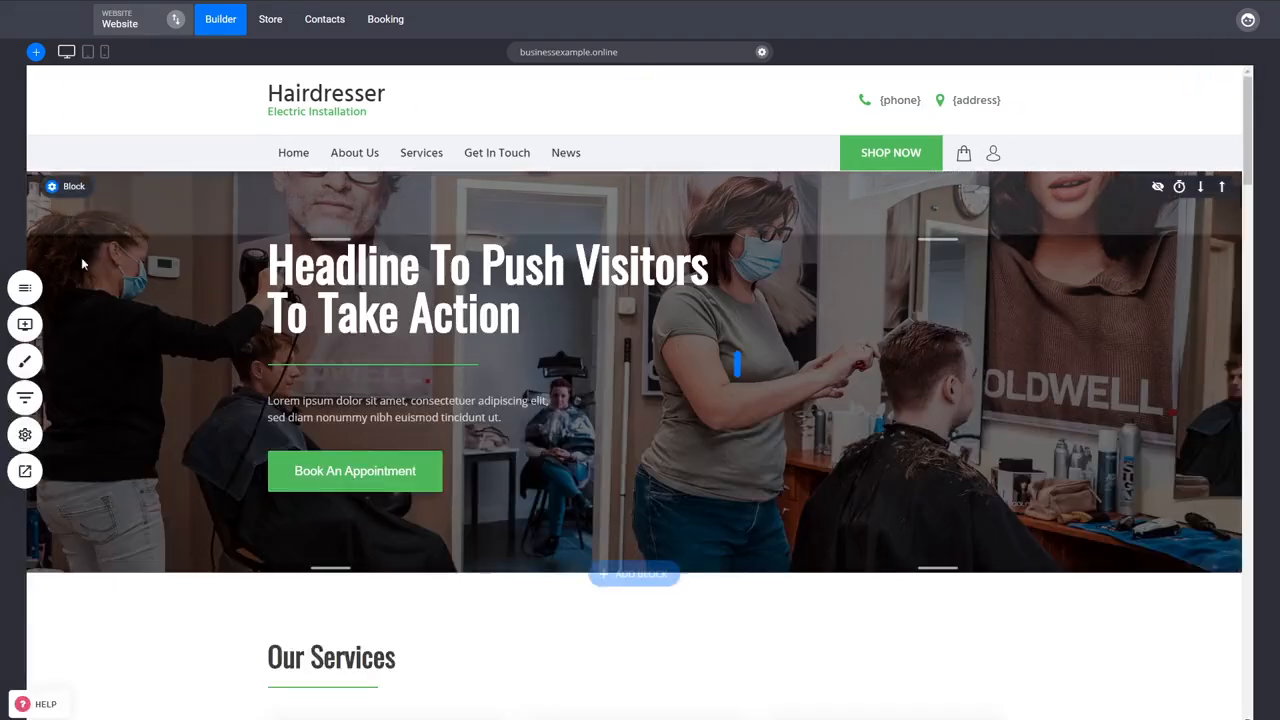
# - Open the Membership Reg page from the Courses page group and view its registration form
pyautogui.click(20, 283)
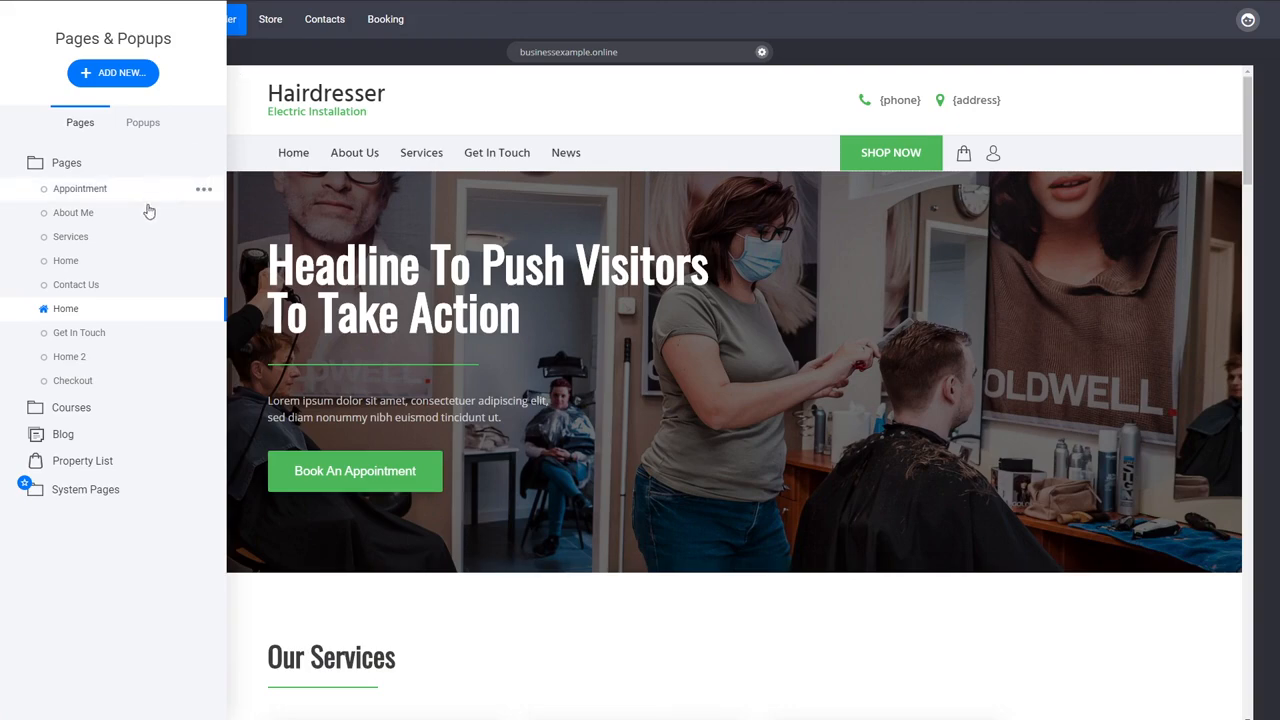
pyautogui.click(100, 407)
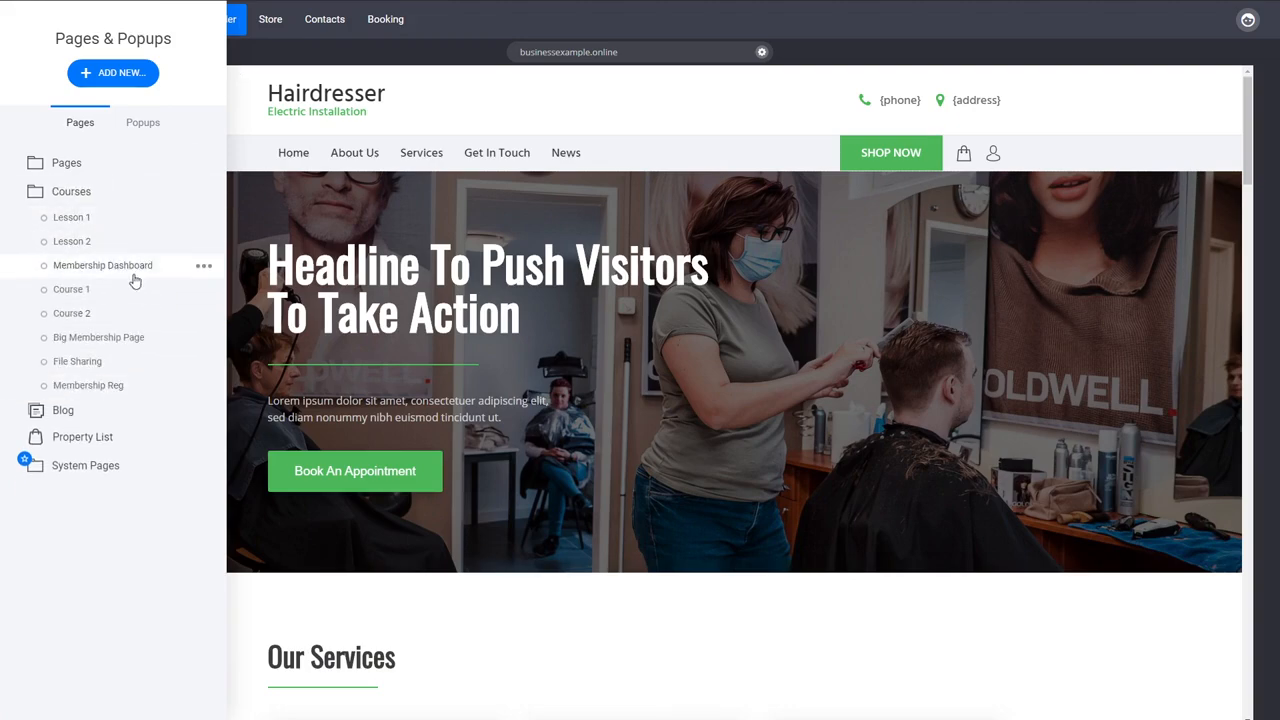
pyautogui.click(144, 396)
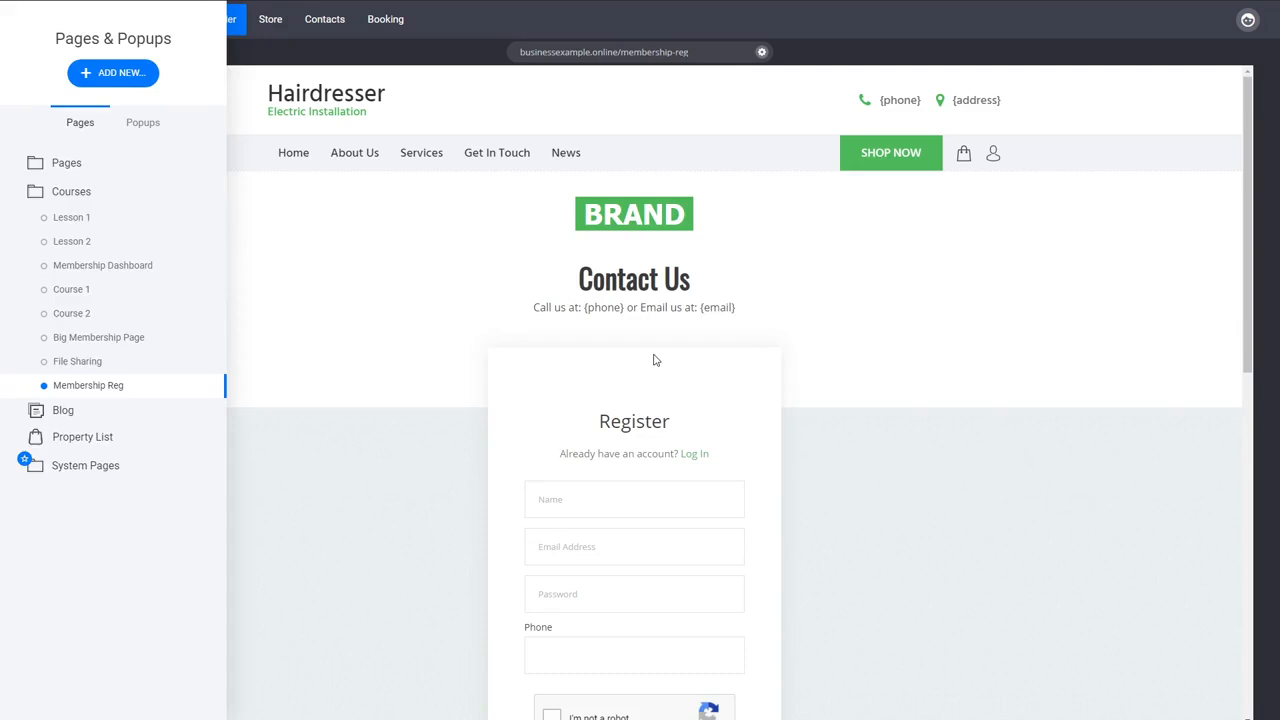
pyautogui.click(655, 360)
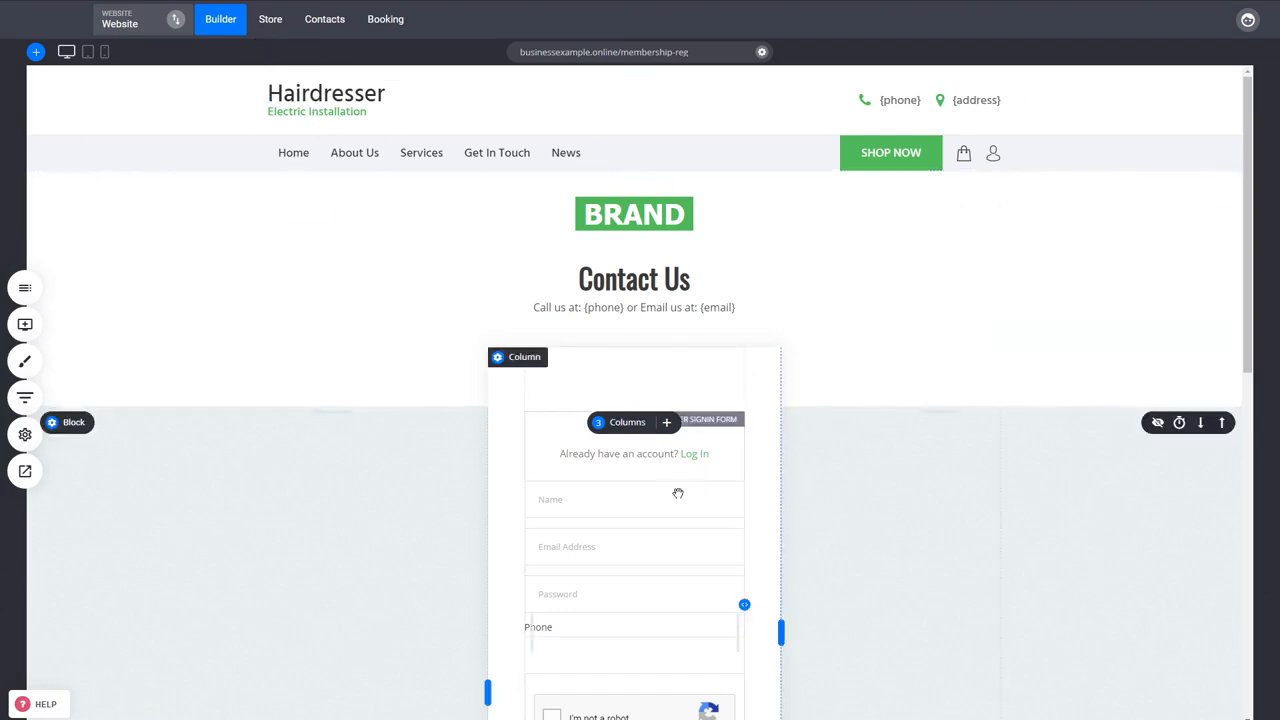
# - Add a new product of type Membership in the store and title it Membership
pyautogui.click(271, 30)
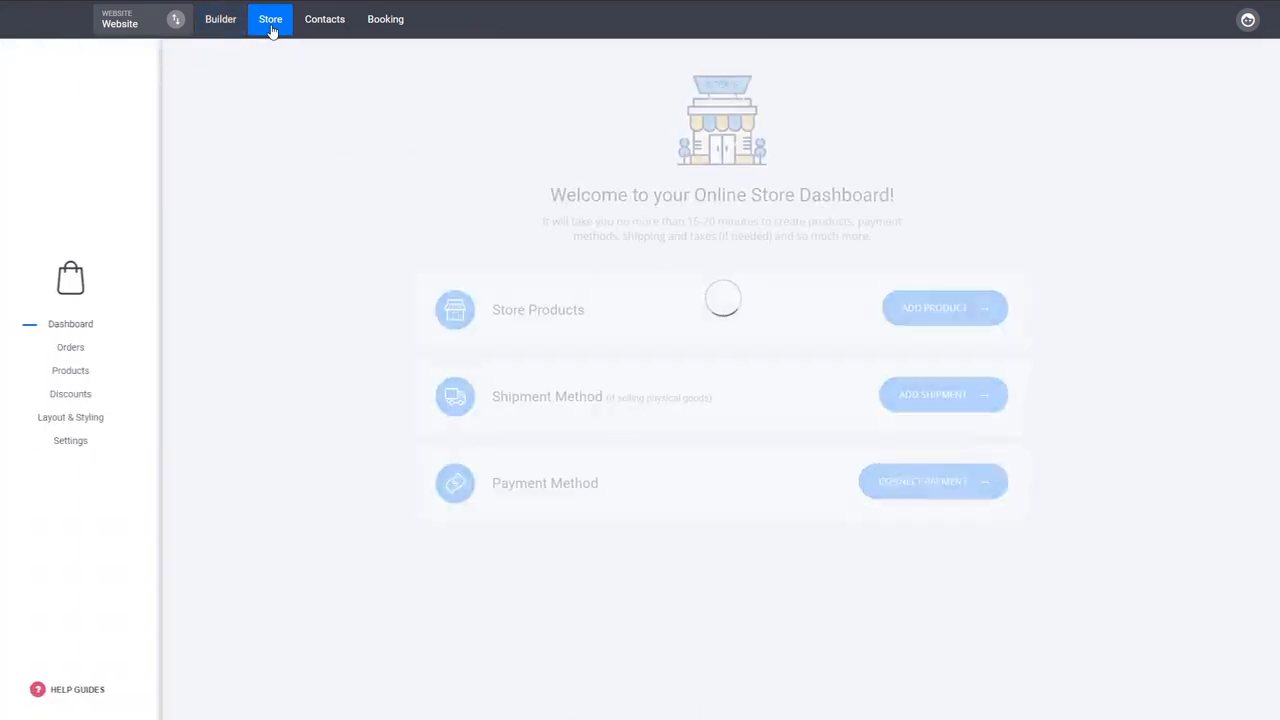
pyautogui.click(86, 370)
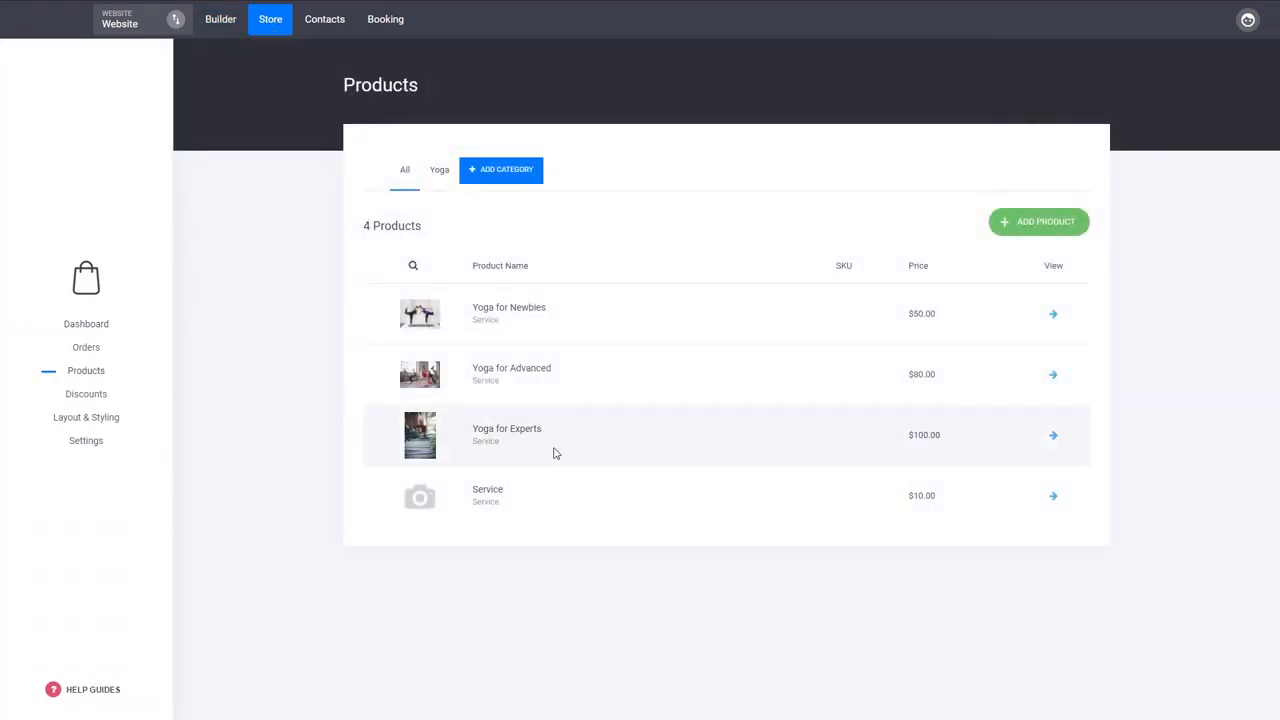
pyautogui.click(1018, 231)
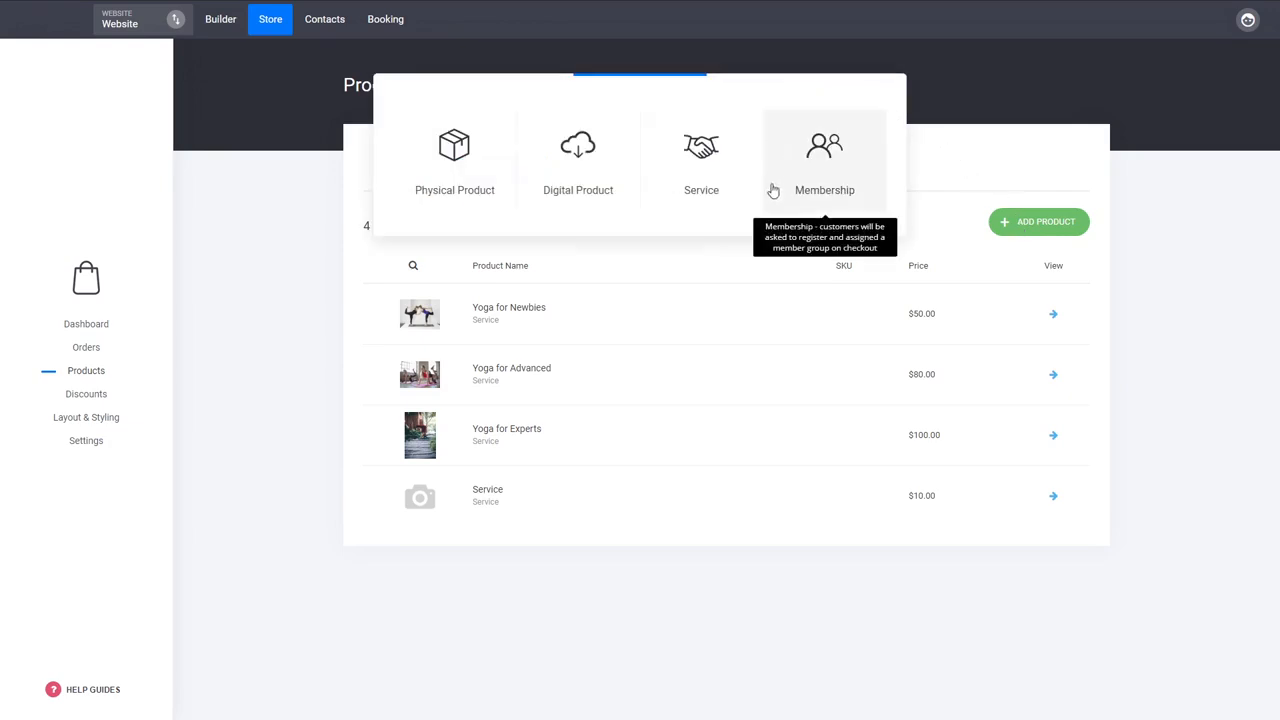
pyautogui.click(826, 160)
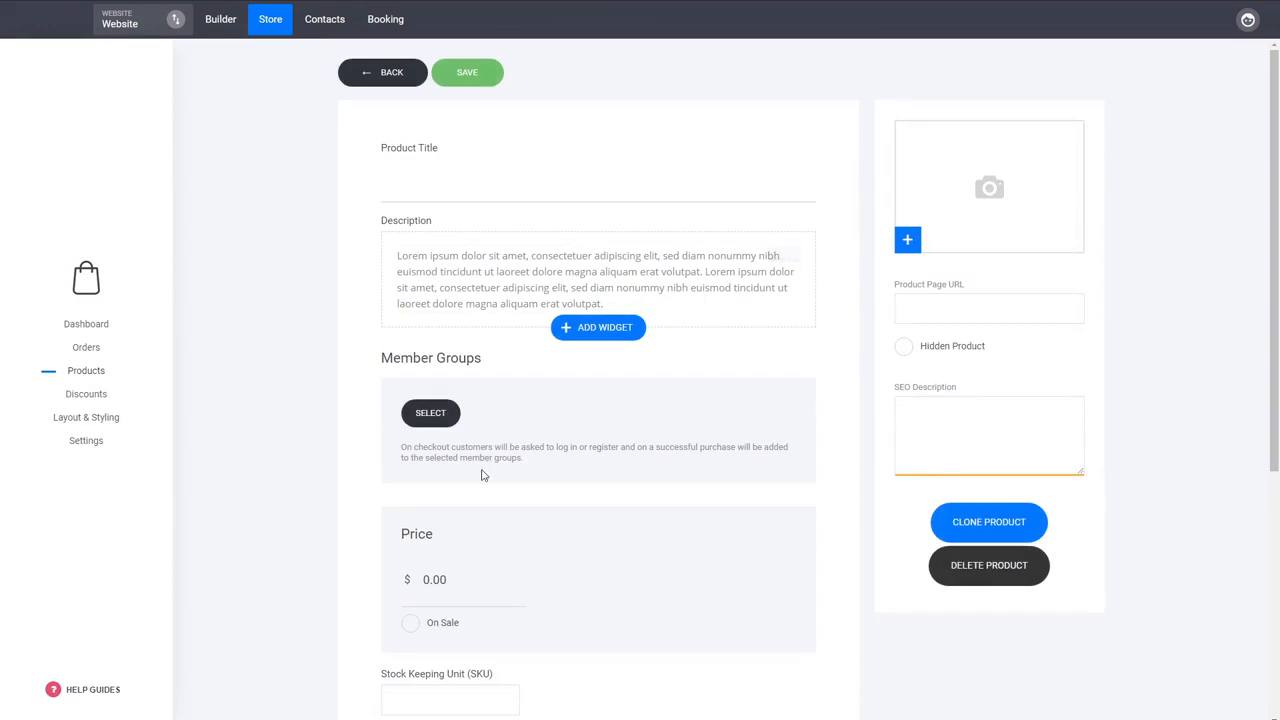
pyautogui.click(494, 184)
pyautogui.write('Membership')
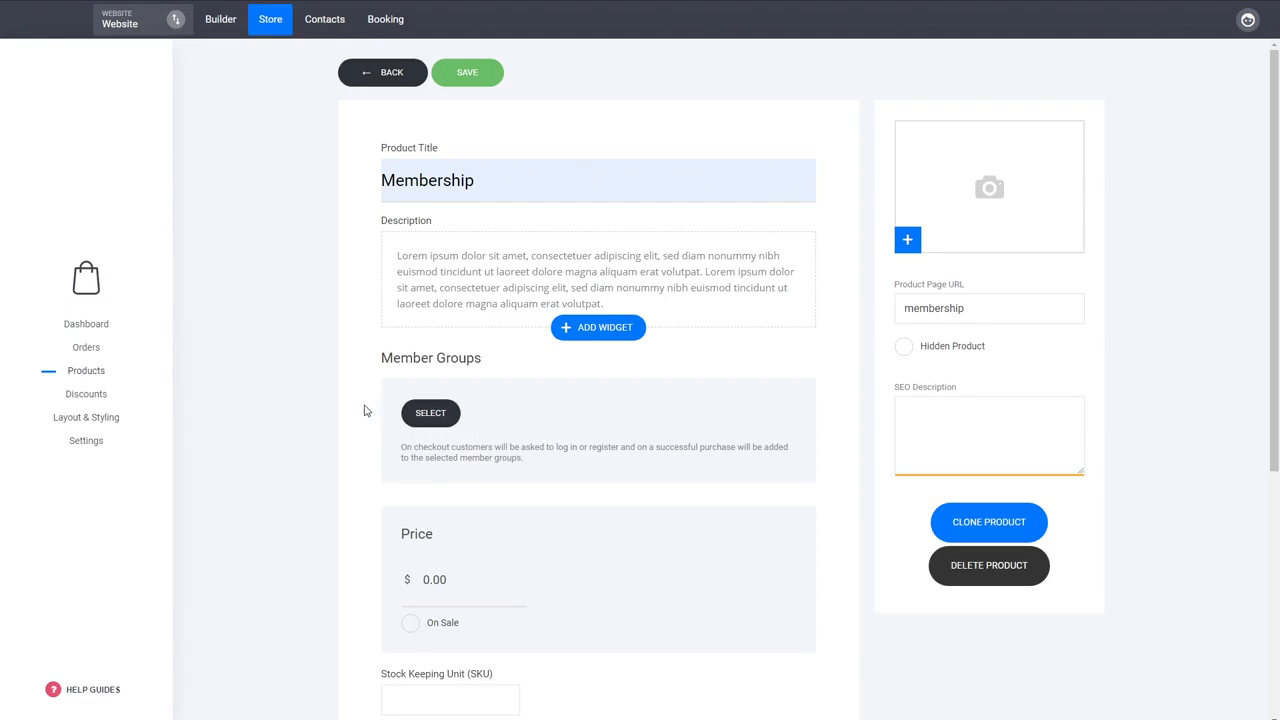
# - Assign the product to the Courses member group and set its price to $20.00
pyautogui.click(432, 418)
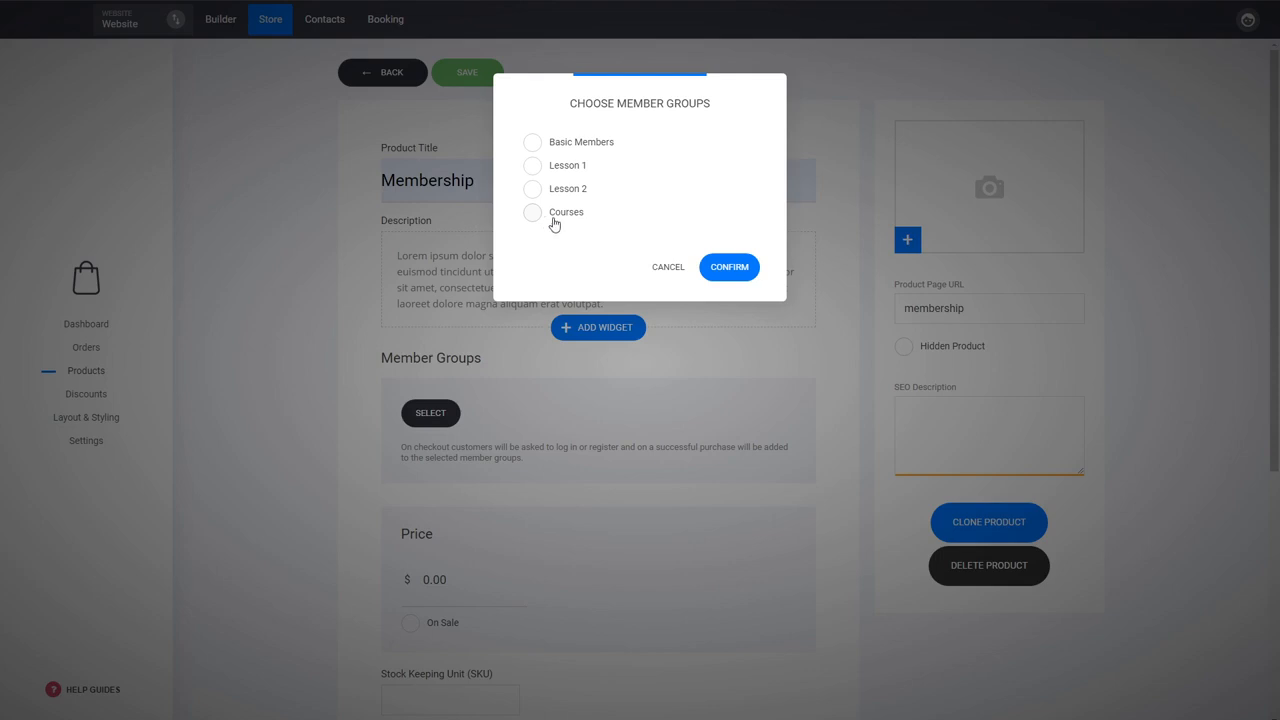
pyautogui.click(567, 215)
pyautogui.click(742, 264)
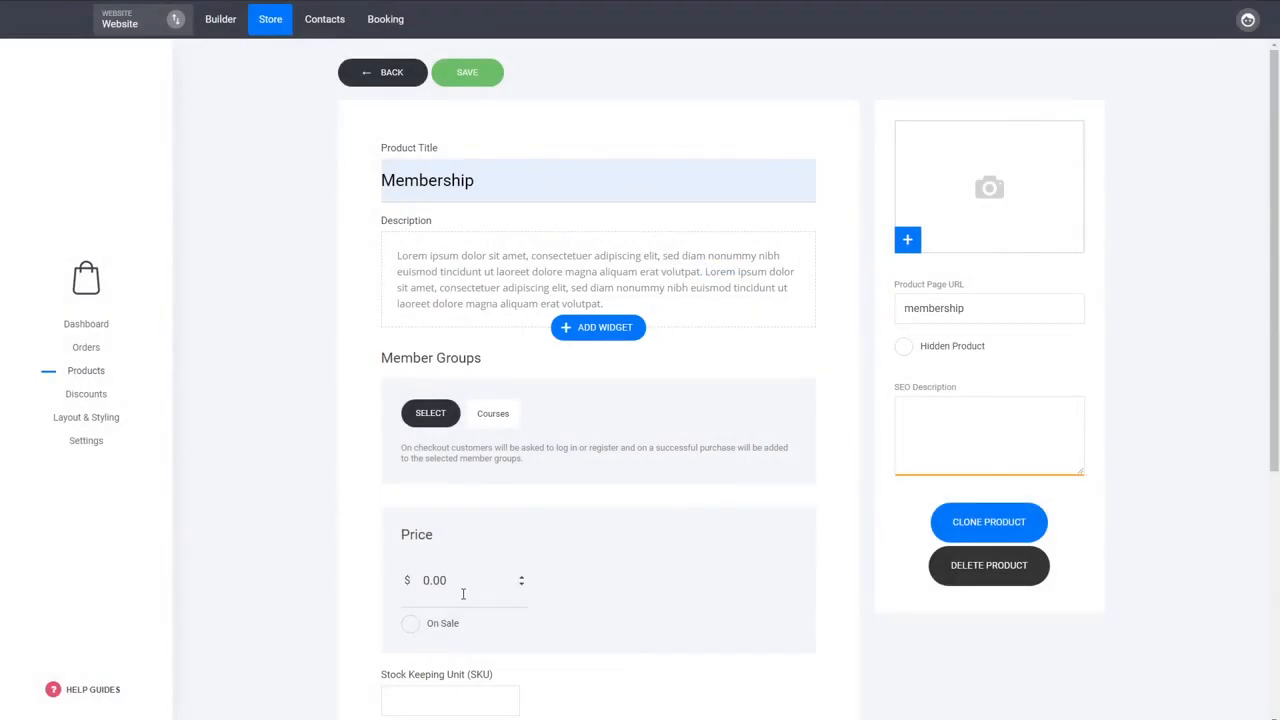
pyautogui.hotkey('ctrl', 'a')
pyautogui.press('BackSpace')
pyautogui.write('20.00')
# - Try making it a subscription product with ongoing payments charged every 1 month, and switch the subscription option back off
pyautogui.scroll(-2, 627, 488)
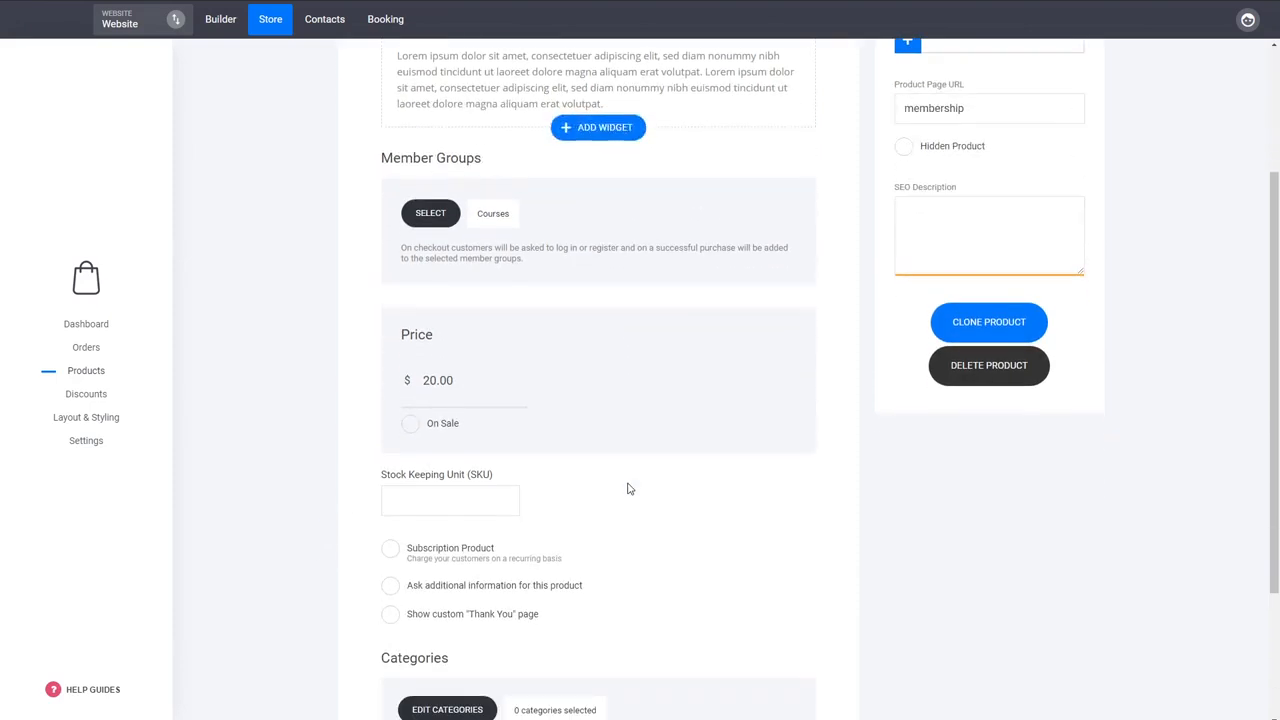
pyautogui.scroll(-1, 627, 488)
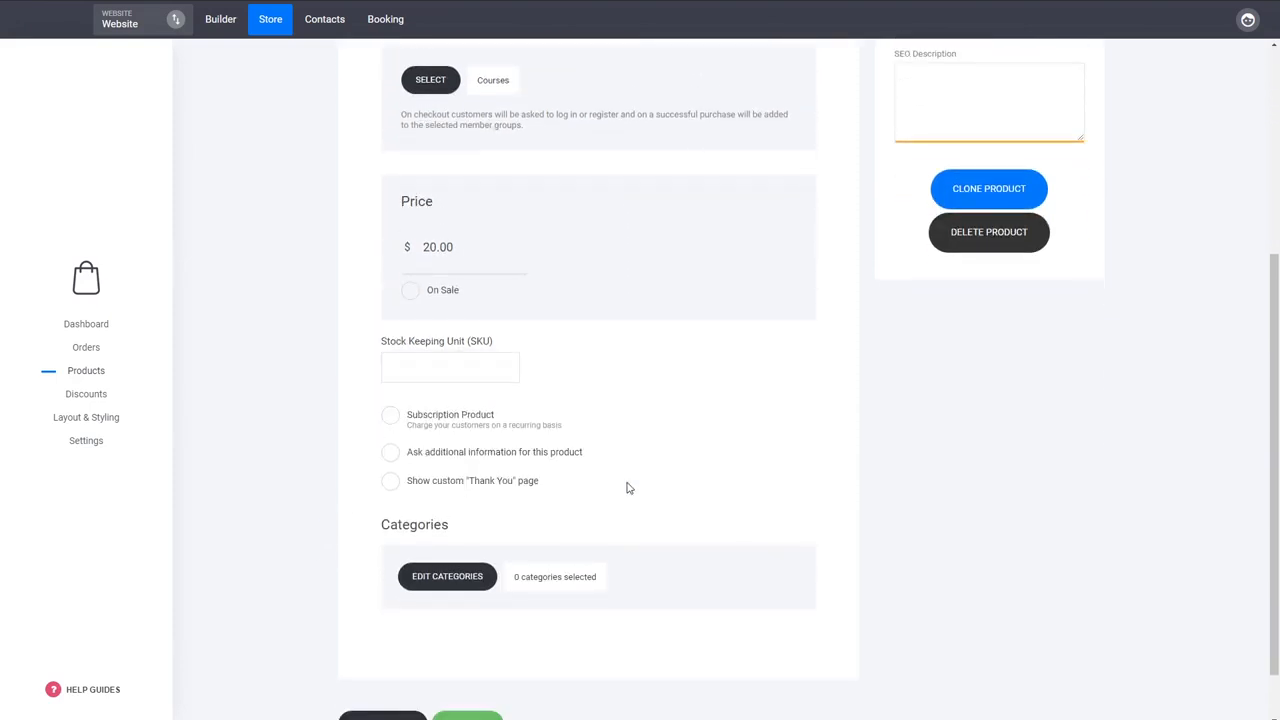
pyautogui.click(481, 430)
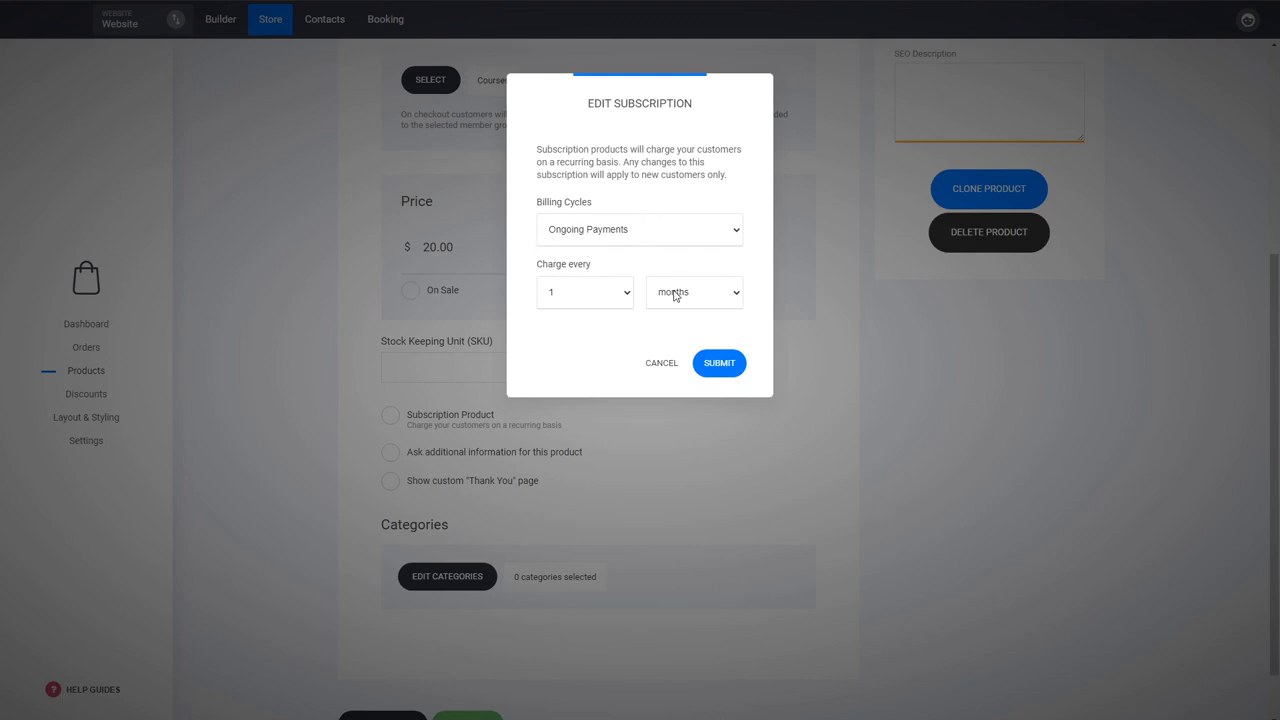
pyautogui.click(717, 370)
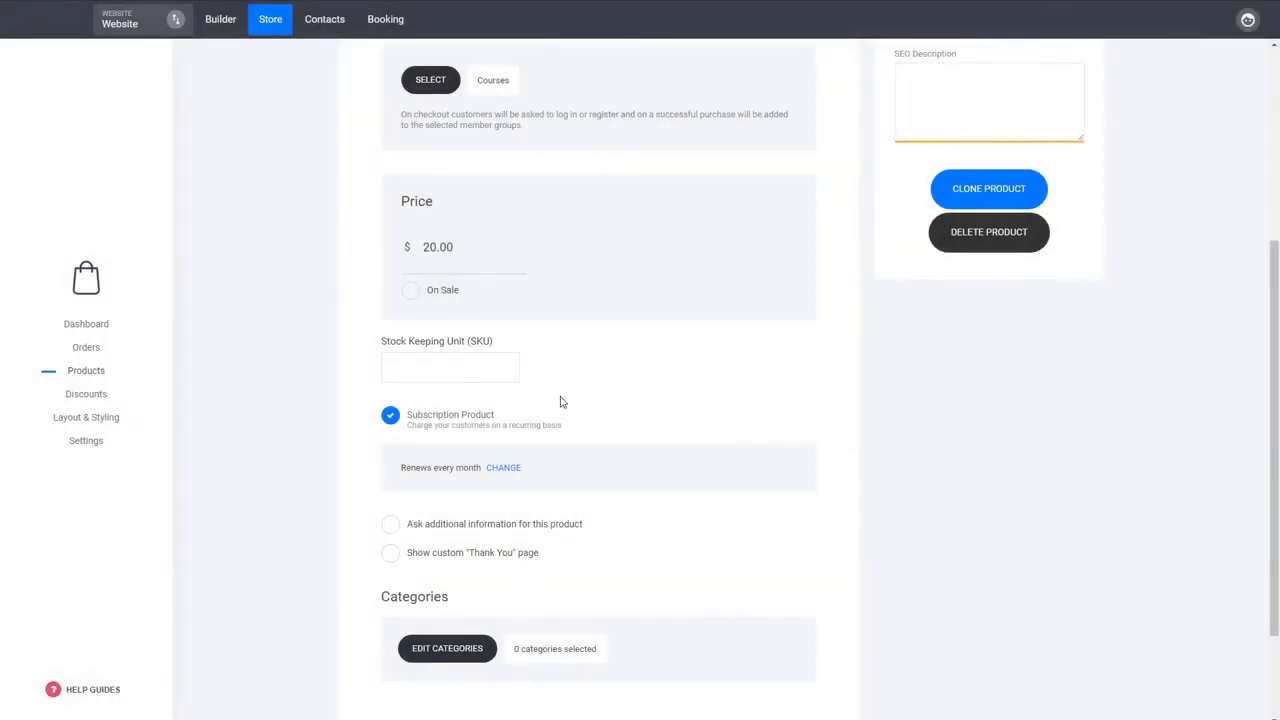
pyautogui.click(472, 424)
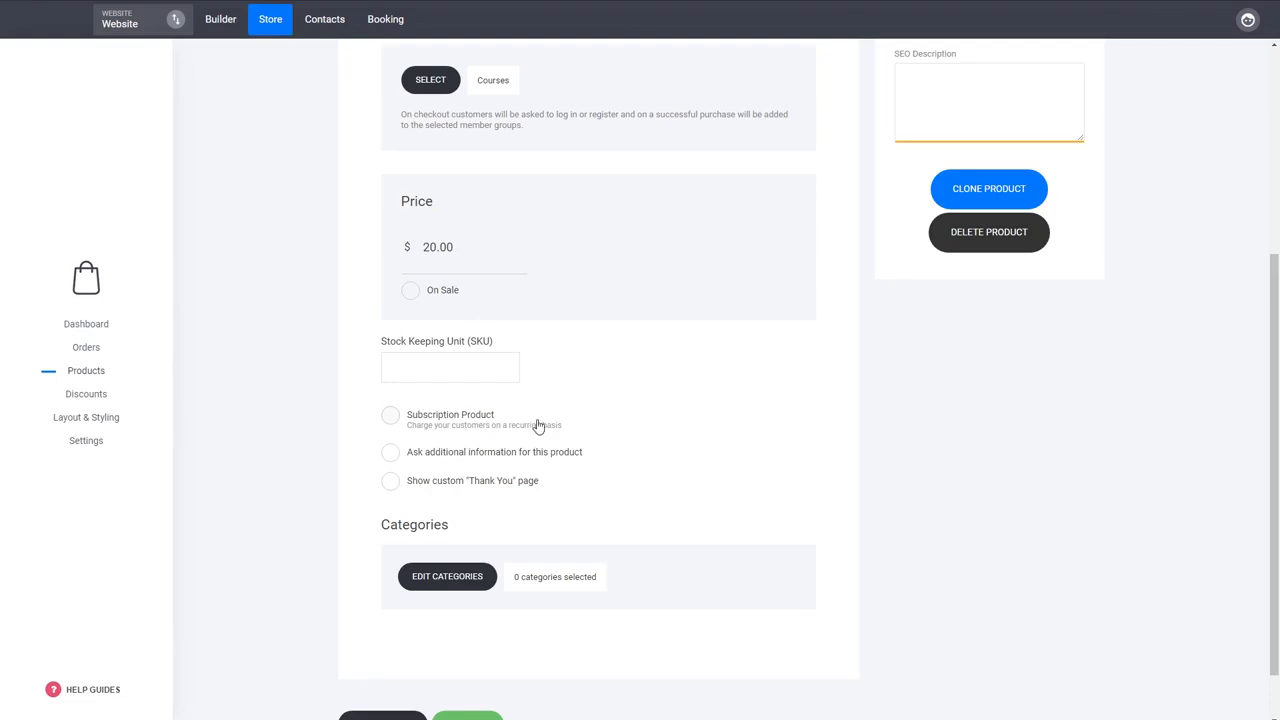
# - Add the Membership product to the Yoga category
pyautogui.scroll(3, 523, 400)
pyautogui.scroll(-3, 641, 414)
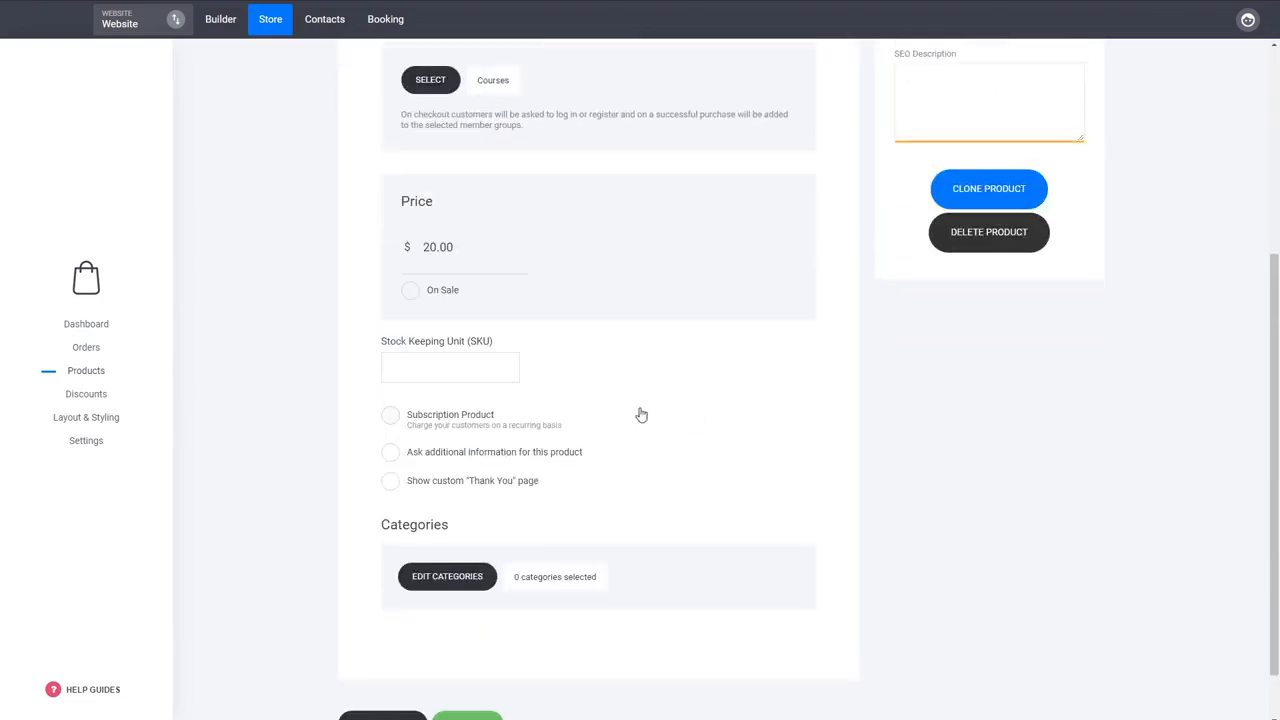
pyautogui.click(478, 582)
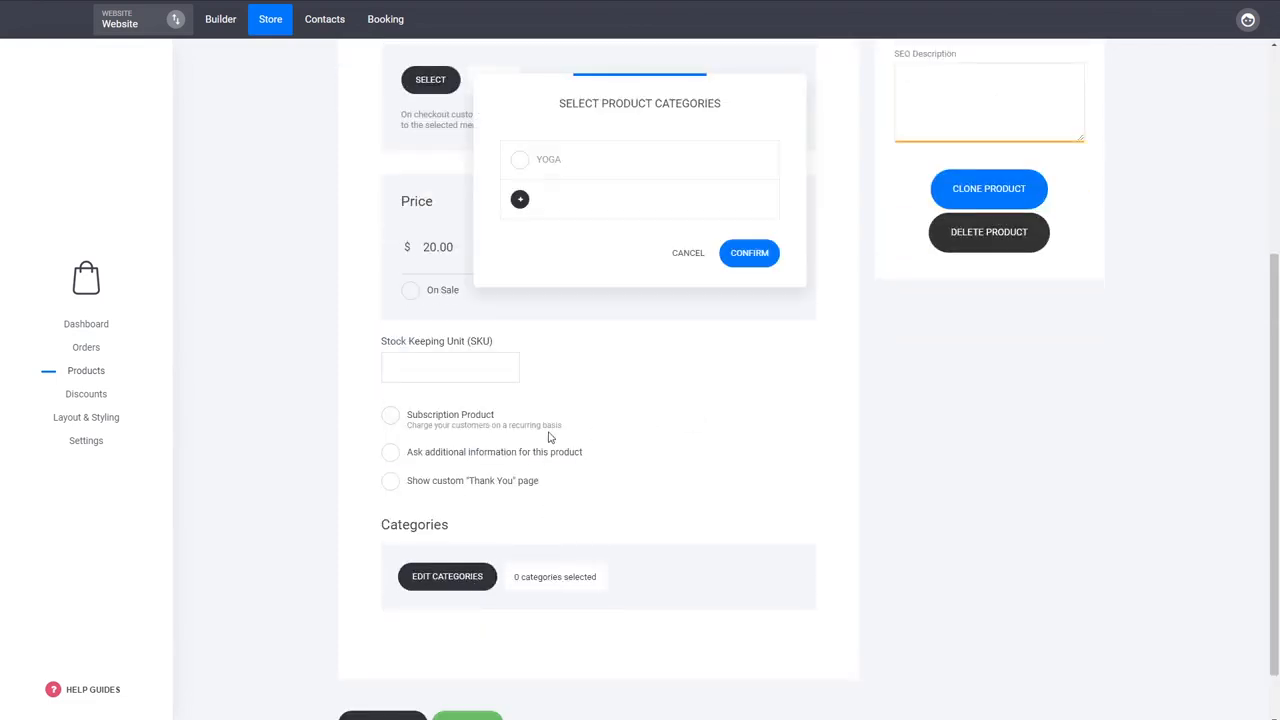
pyautogui.click(541, 165)
pyautogui.click(751, 279)
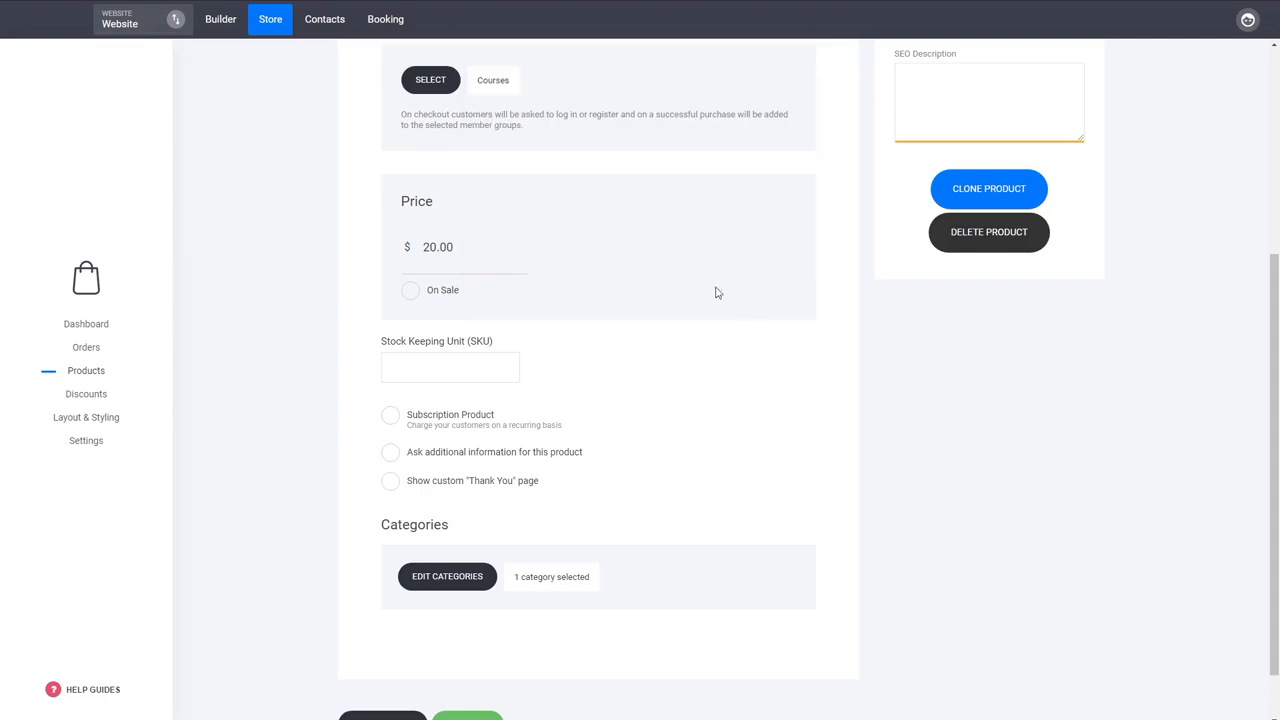
# - Review the Membership product's details, including its member group, and save the product
pyautogui.scroll(3, 745, 398)
pyautogui.scroll(-3, 747, 400)
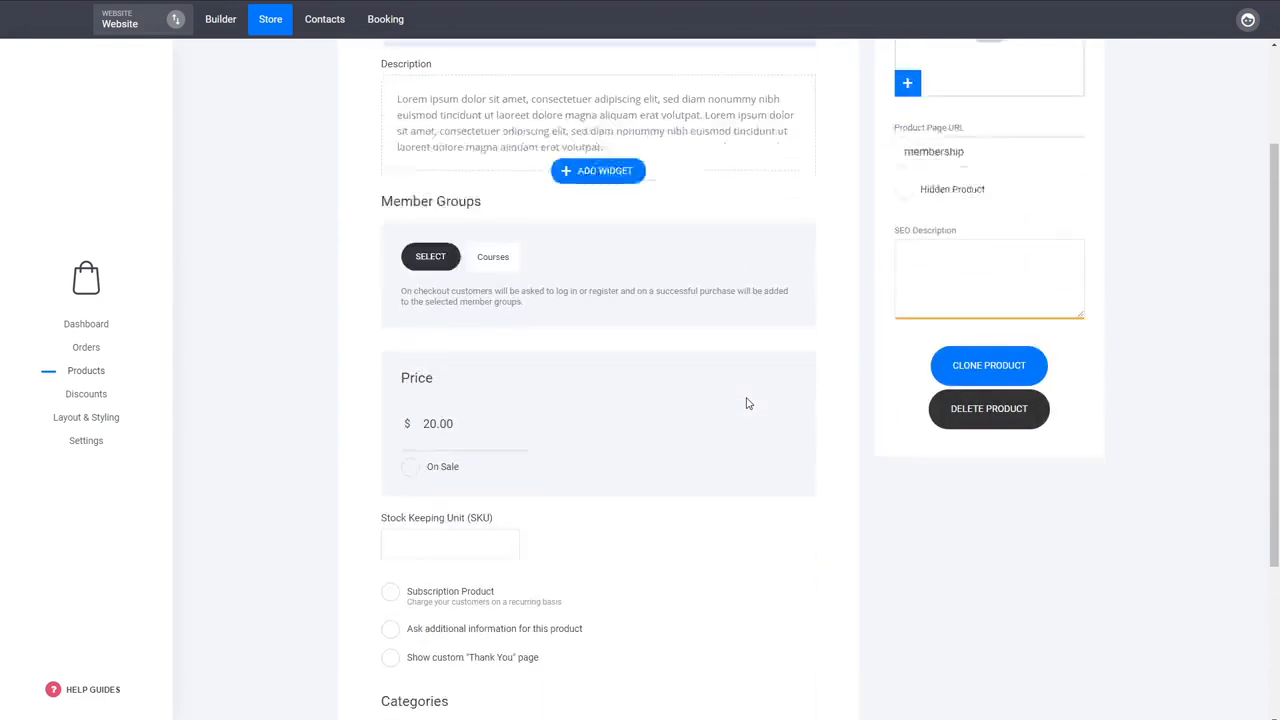
pyautogui.scroll(3, 747, 400)
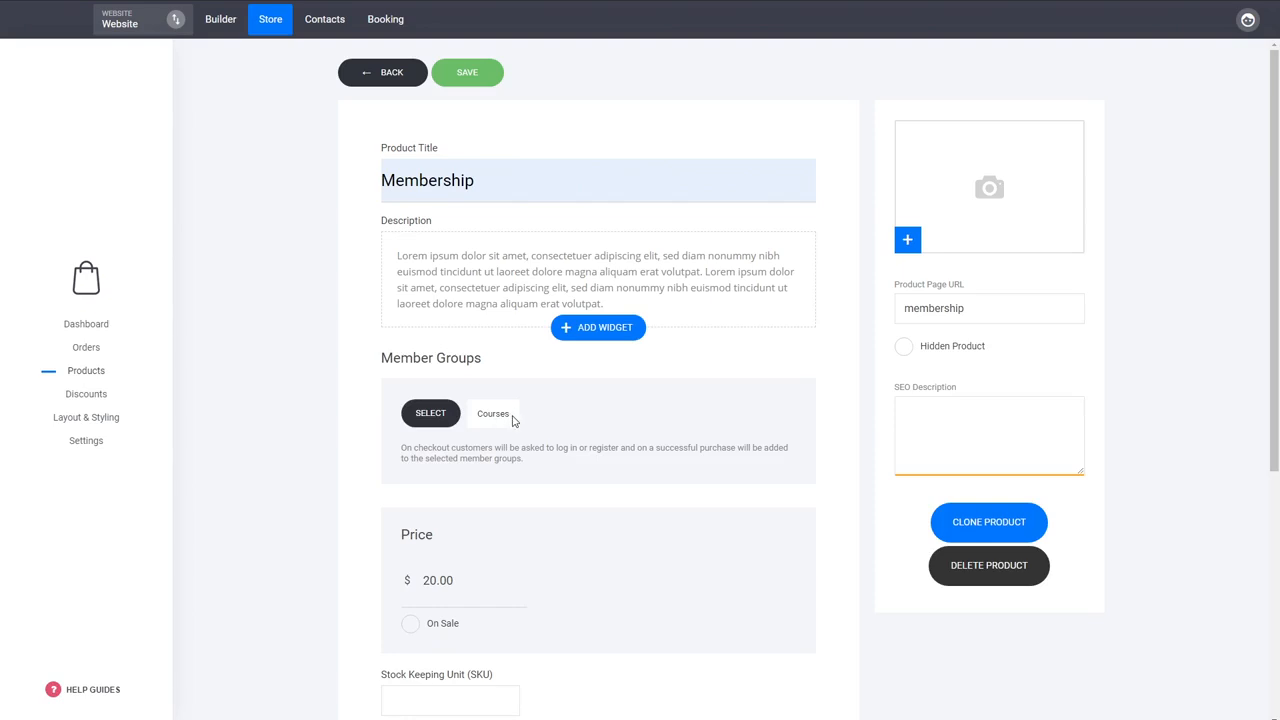
pyautogui.moveTo(513, 420); pyautogui.dragTo(479, 417)
pyautogui.click(354, 509)
pyautogui.scroll(-4, 354, 500)
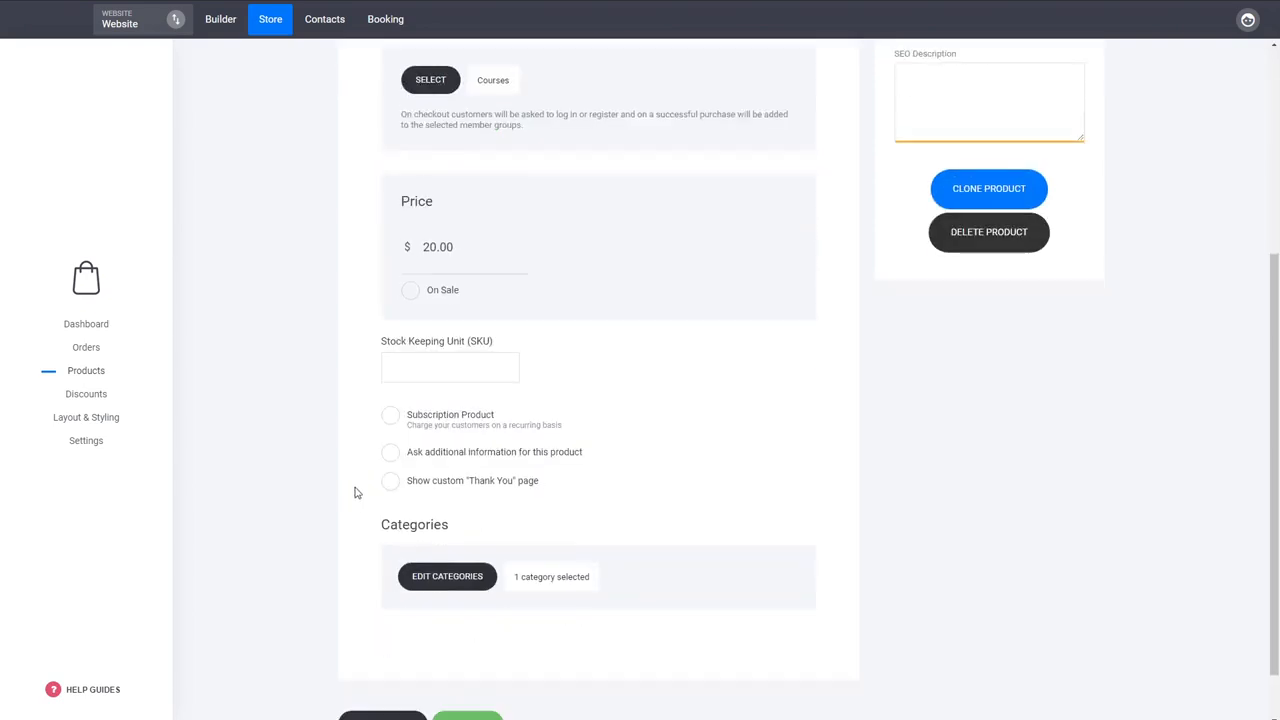
pyautogui.click(490, 660)
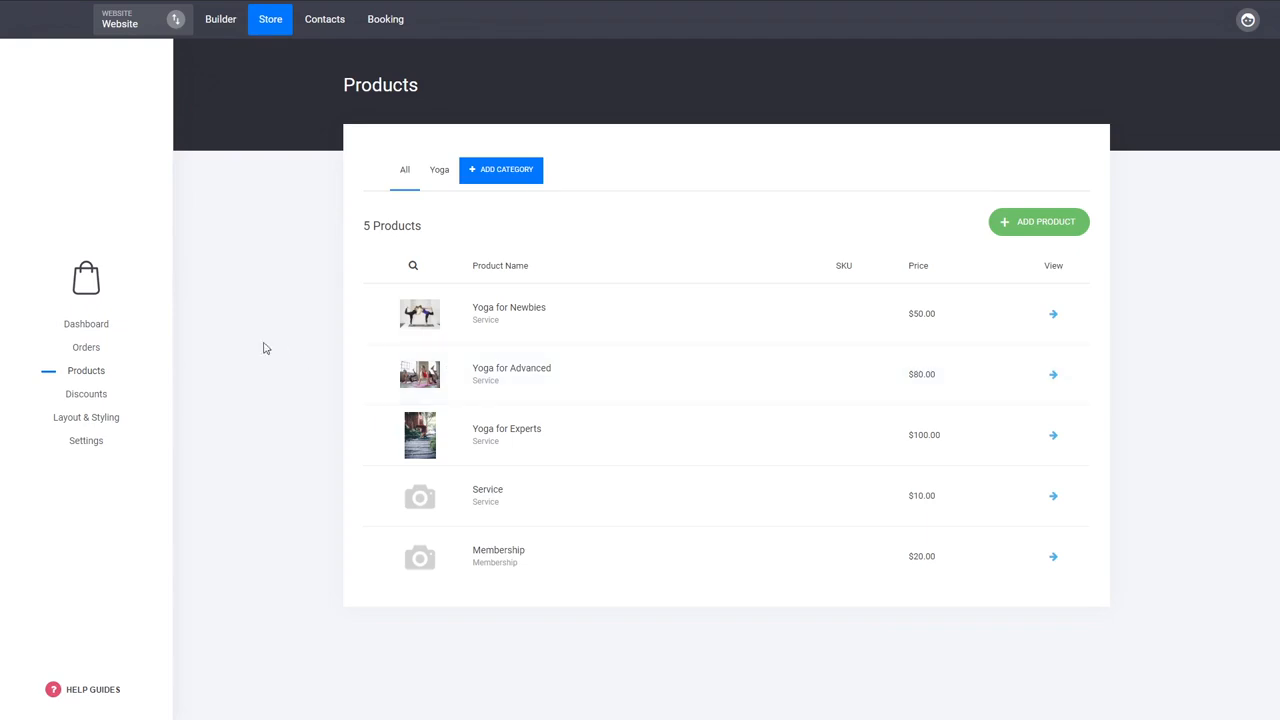
# - Look through the payment providers that can be connected in the store's payment settings, and close the list
pyautogui.click(96, 446)
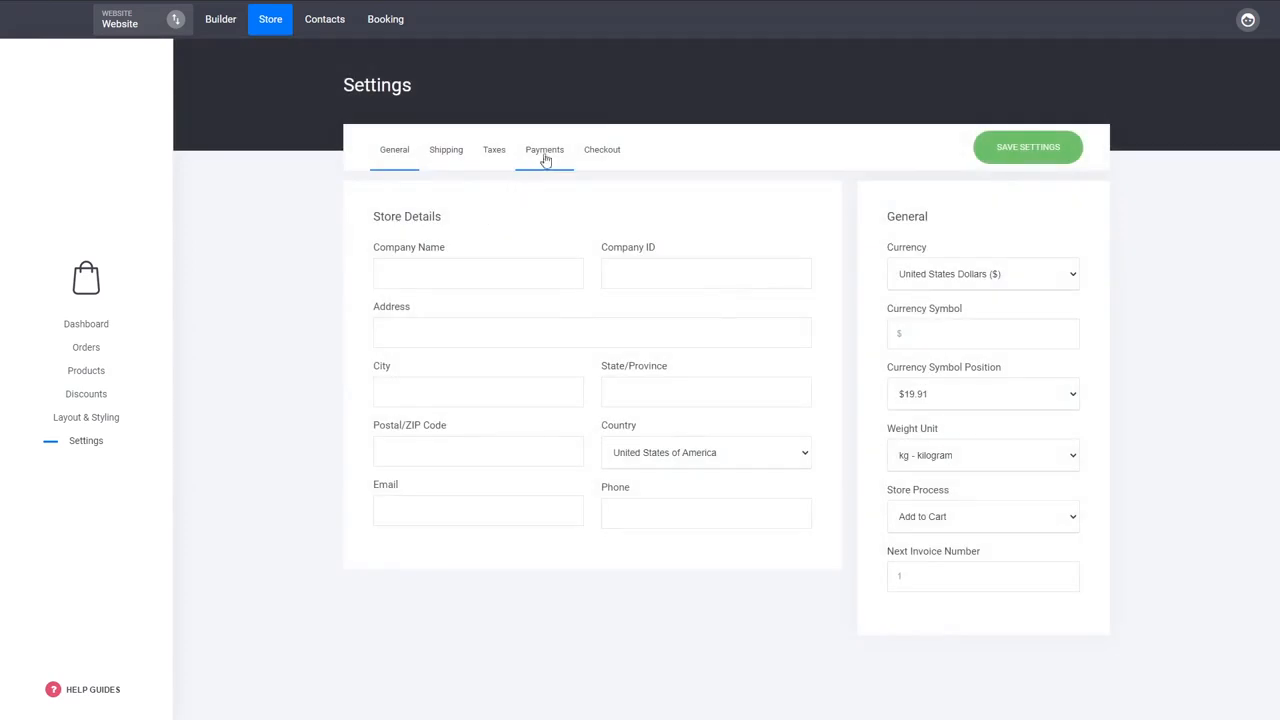
pyautogui.click(548, 156)
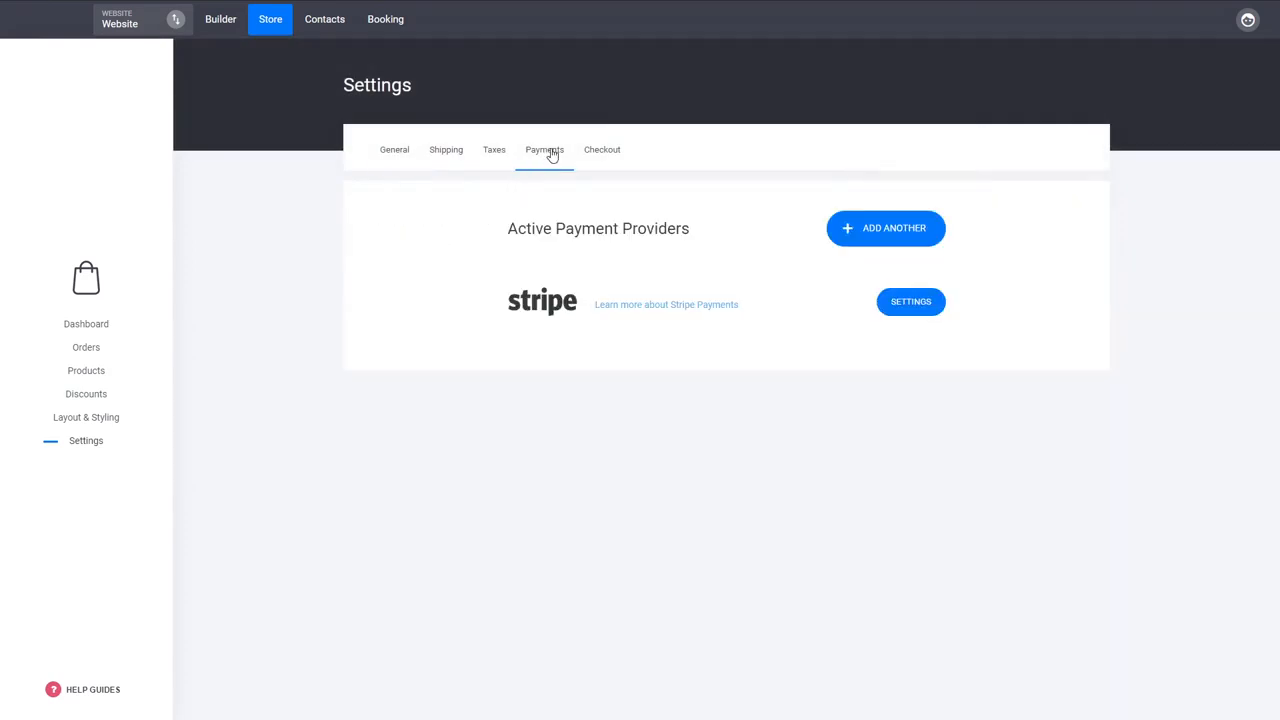
pyautogui.click(911, 304)
pyautogui.click(915, 308)
pyautogui.click(891, 231)
pyautogui.scroll(-3, 590, 500)
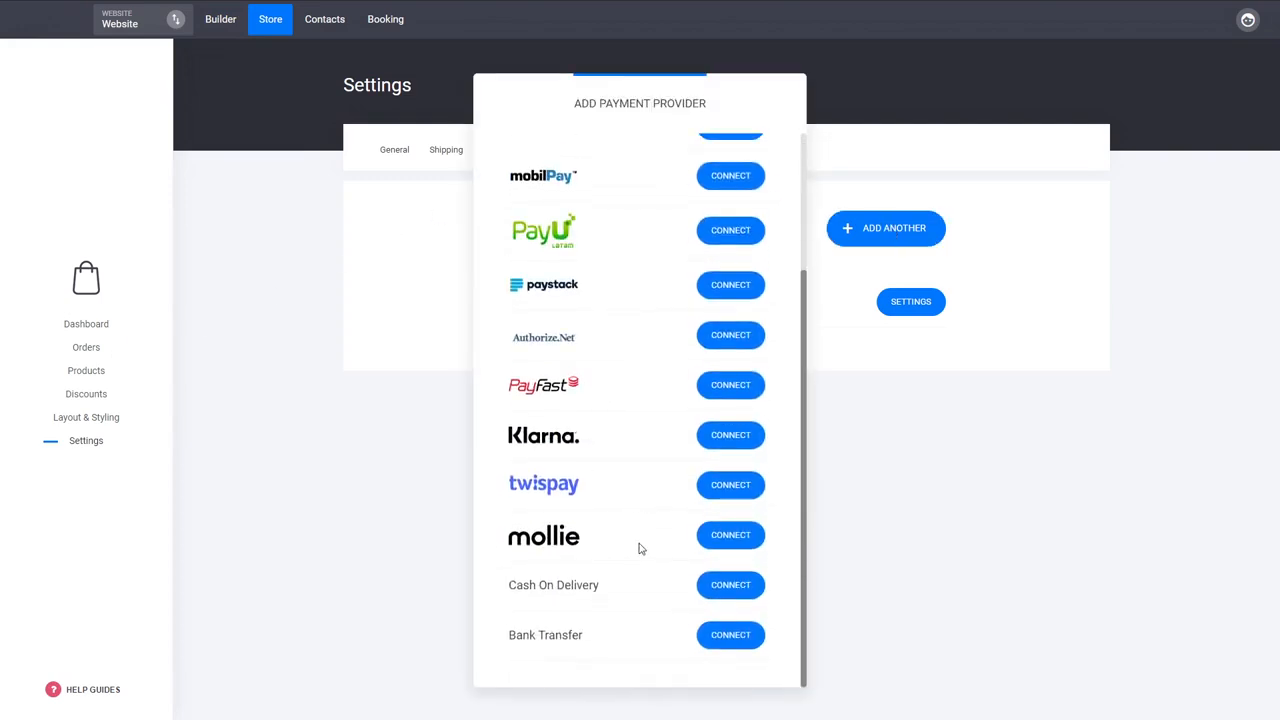
pyautogui.scroll(3, 640, 546)
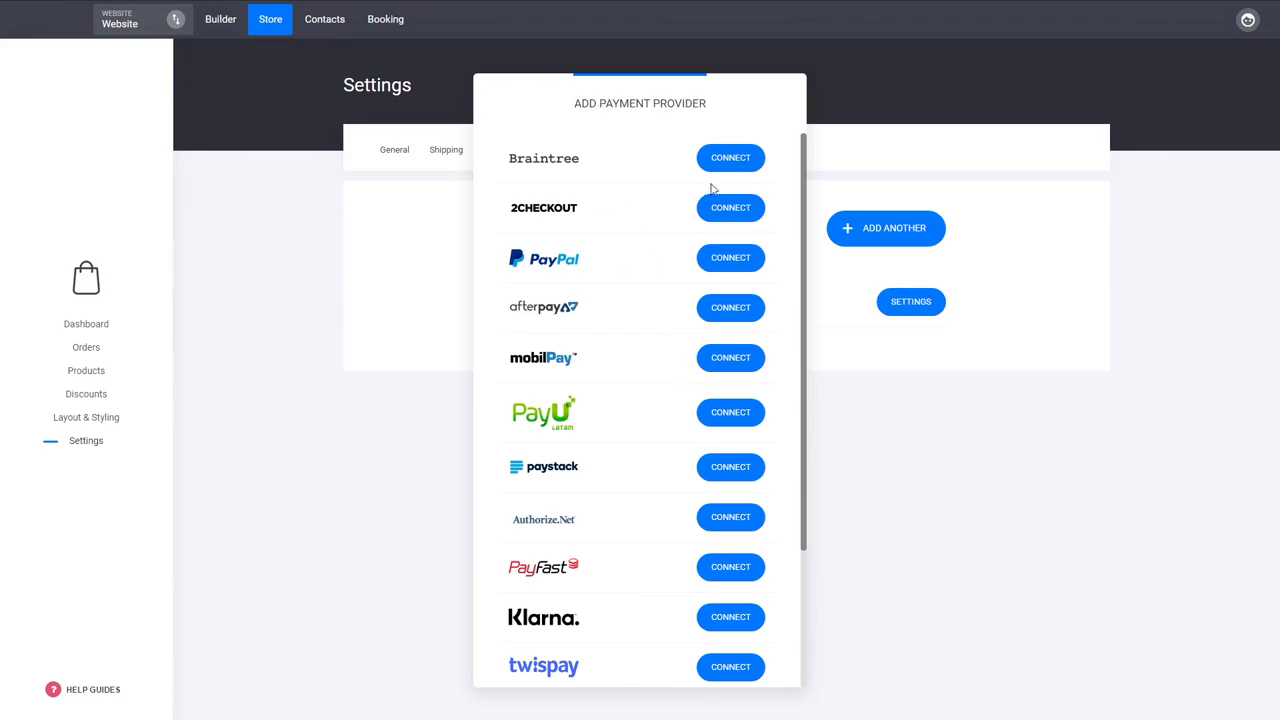
pyautogui.click(978, 450)
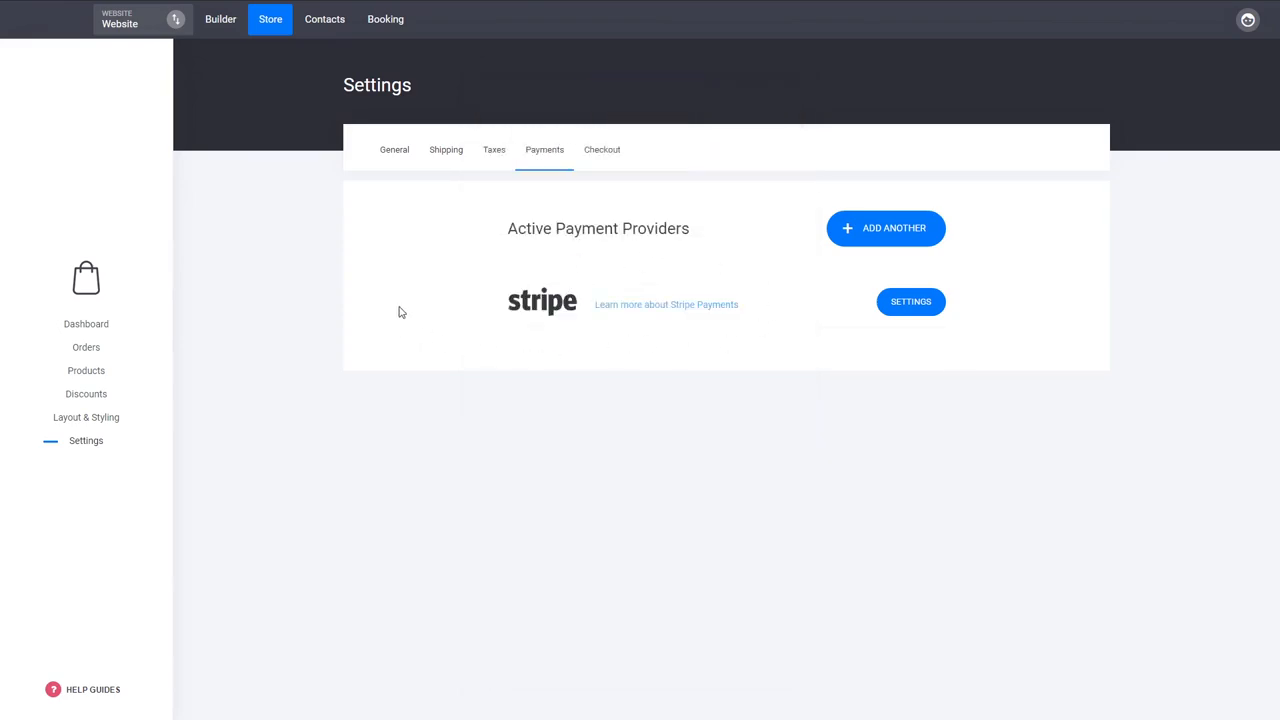
# - Start a new page in the website builder from the first Checkout template, the one with the red "Checkout Title" header
pyautogui.click(222, 19)
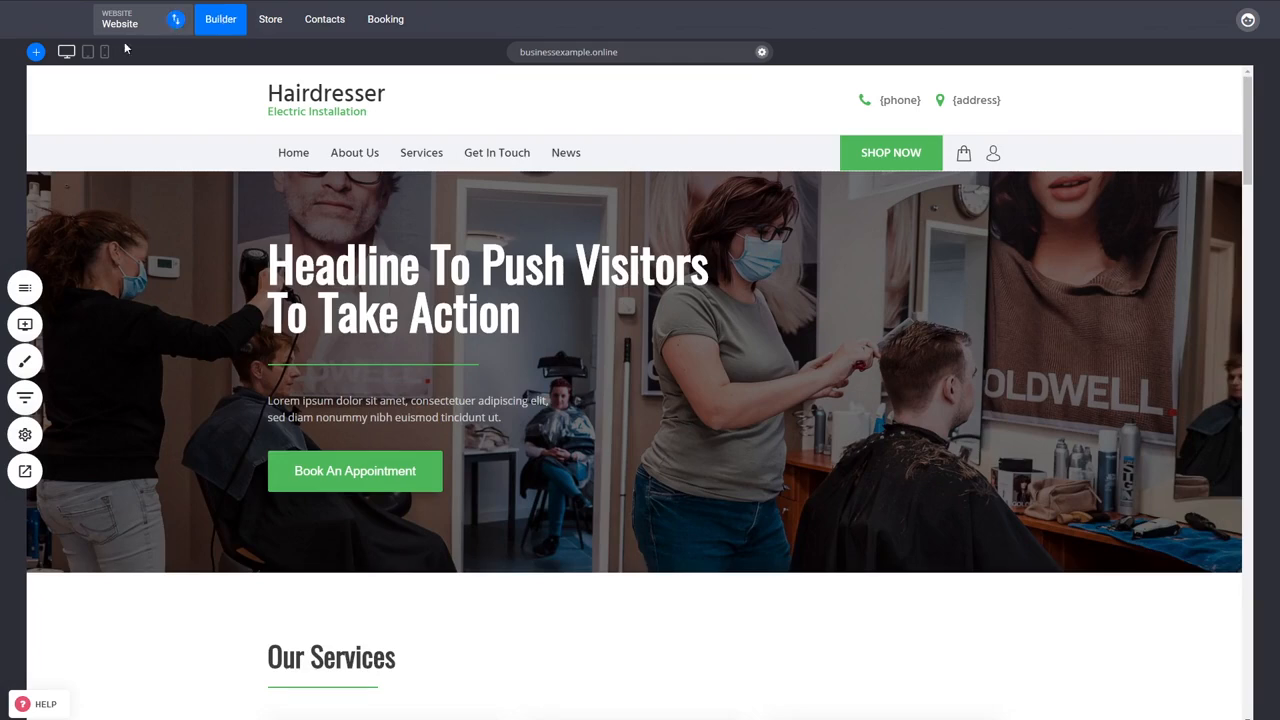
pyautogui.click(24, 291)
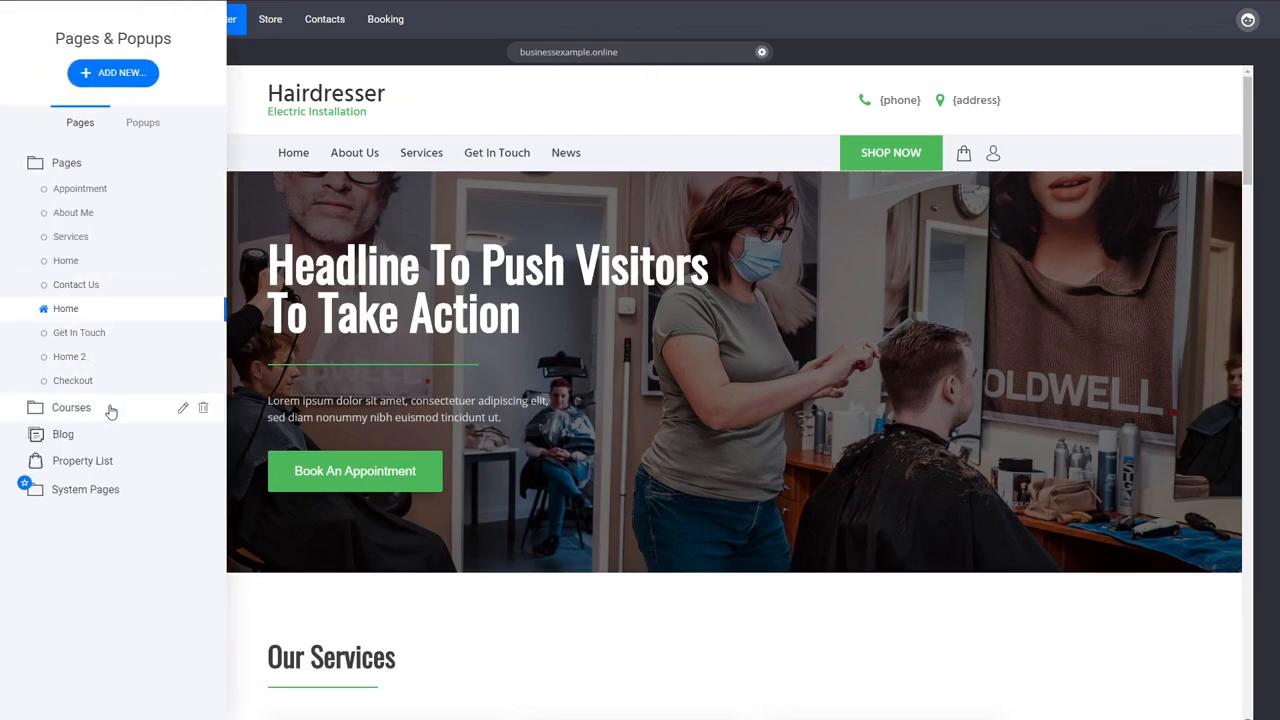
pyautogui.click(121, 75)
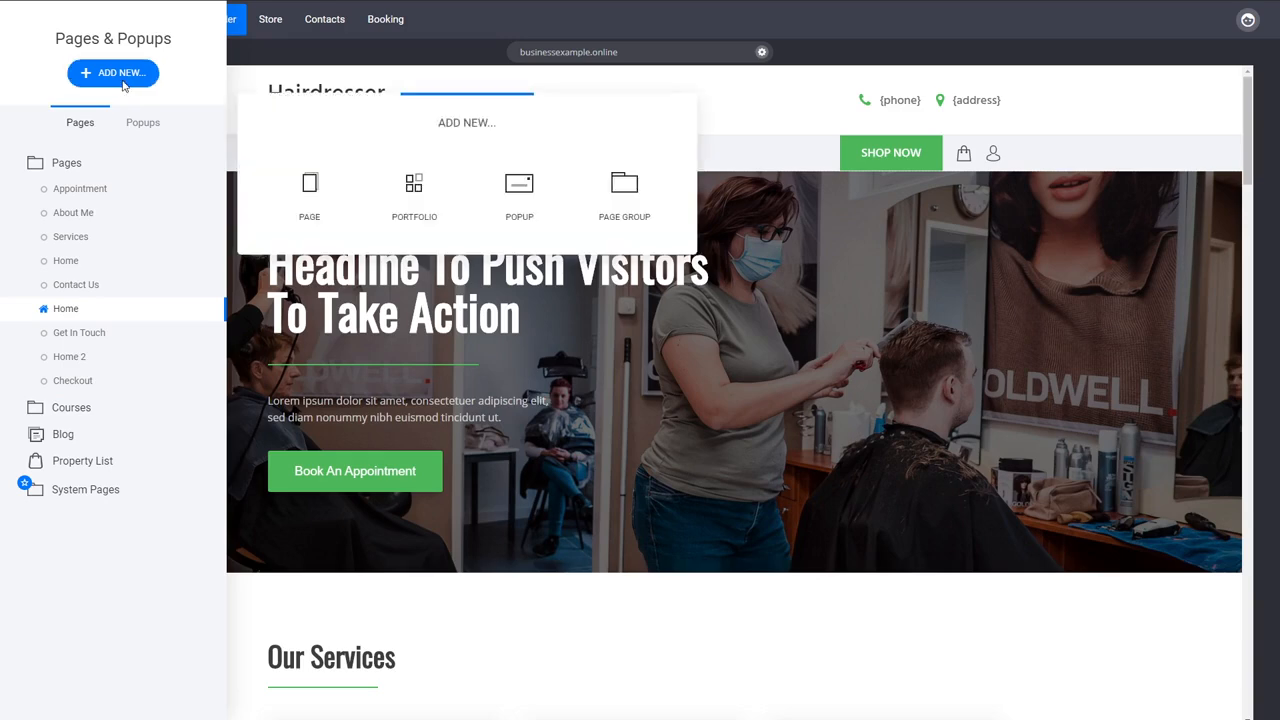
pyautogui.click(307, 189)
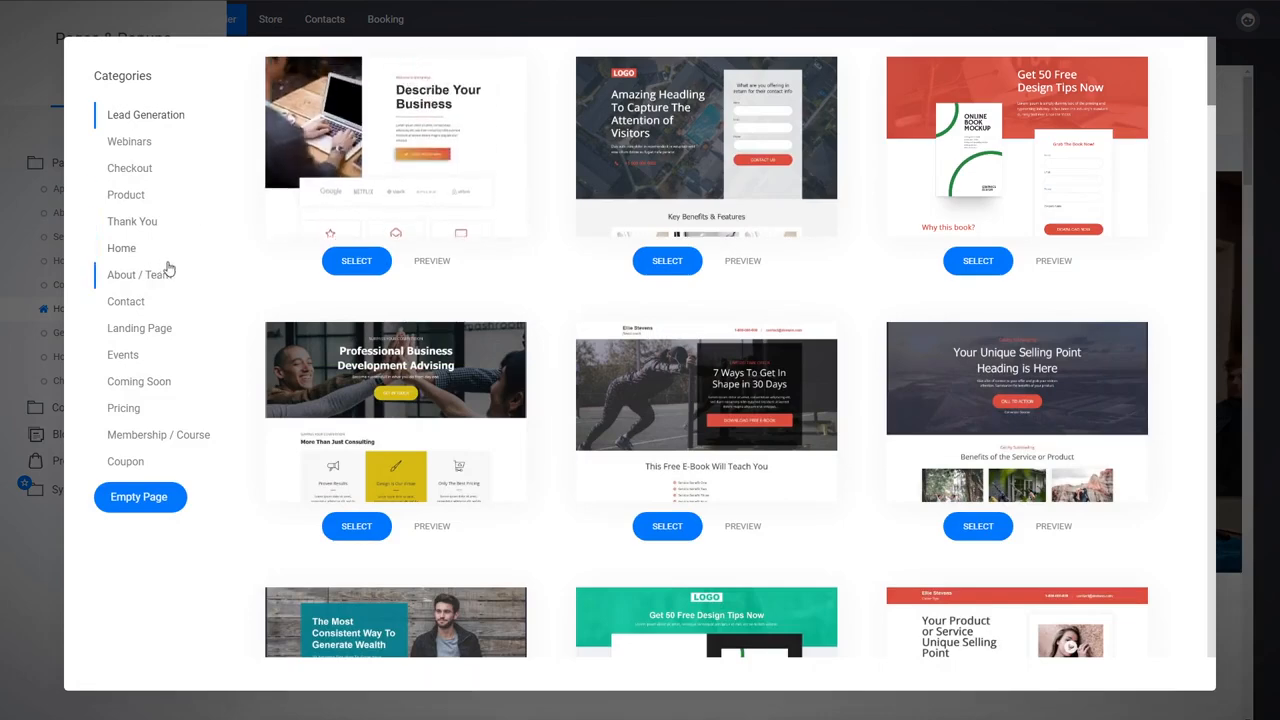
pyautogui.click(130, 170)
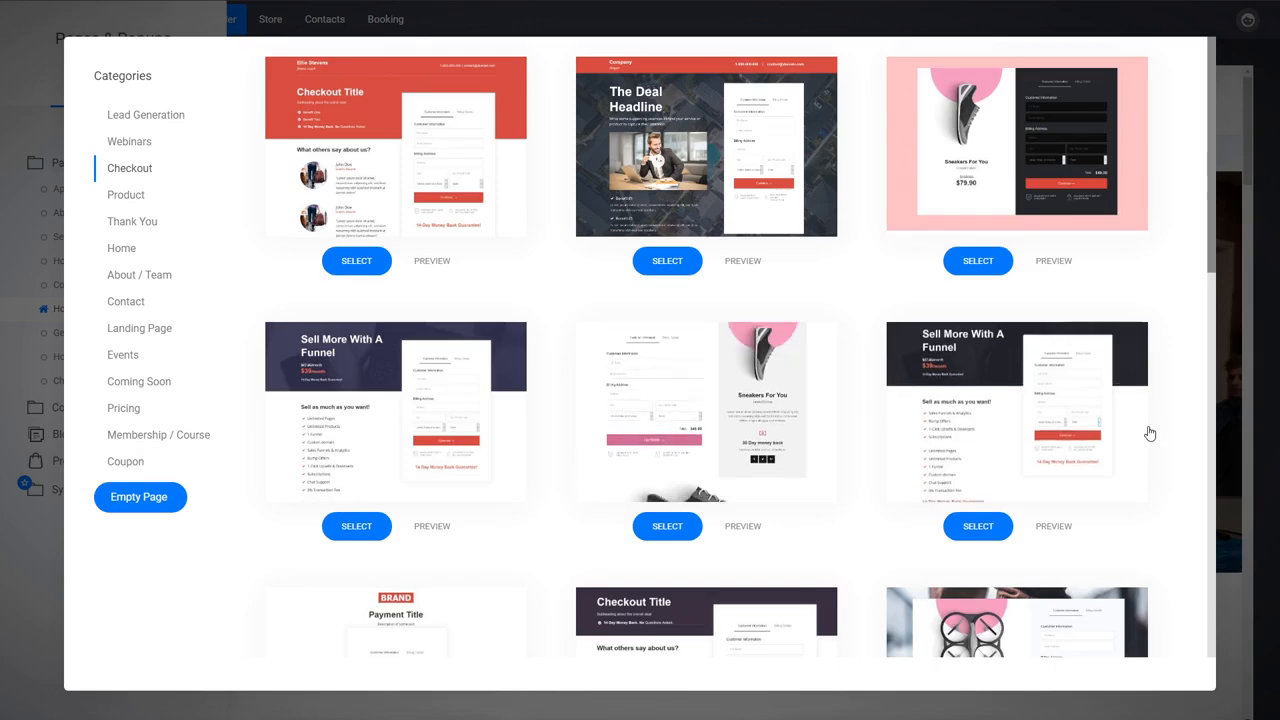
pyautogui.scroll(-3, 1143, 434)
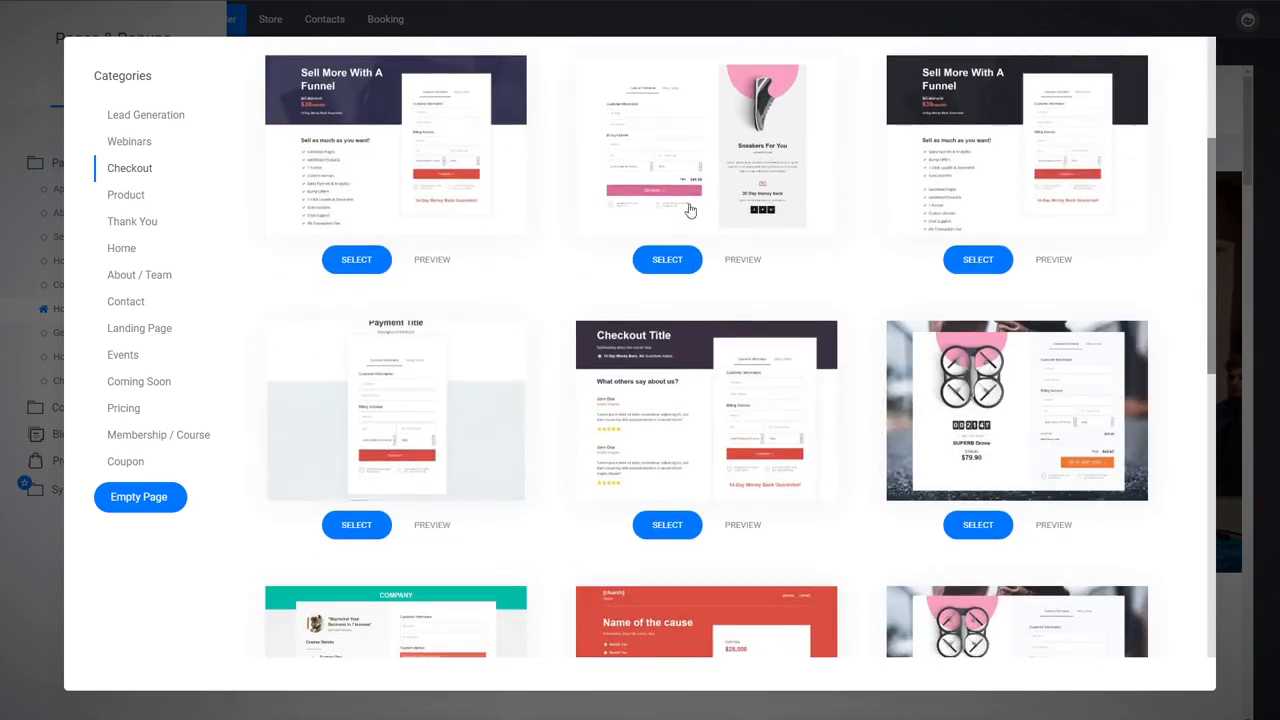
pyautogui.scroll(3, 563, 380)
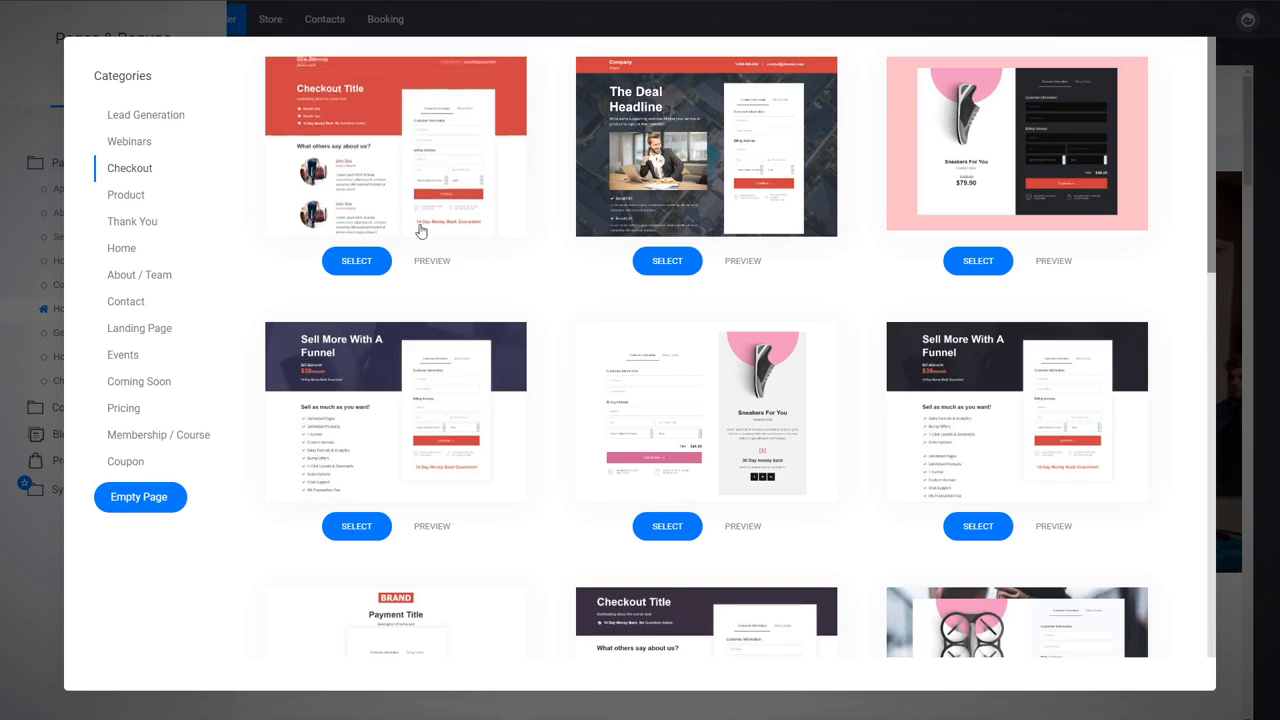
pyautogui.click(356, 260)
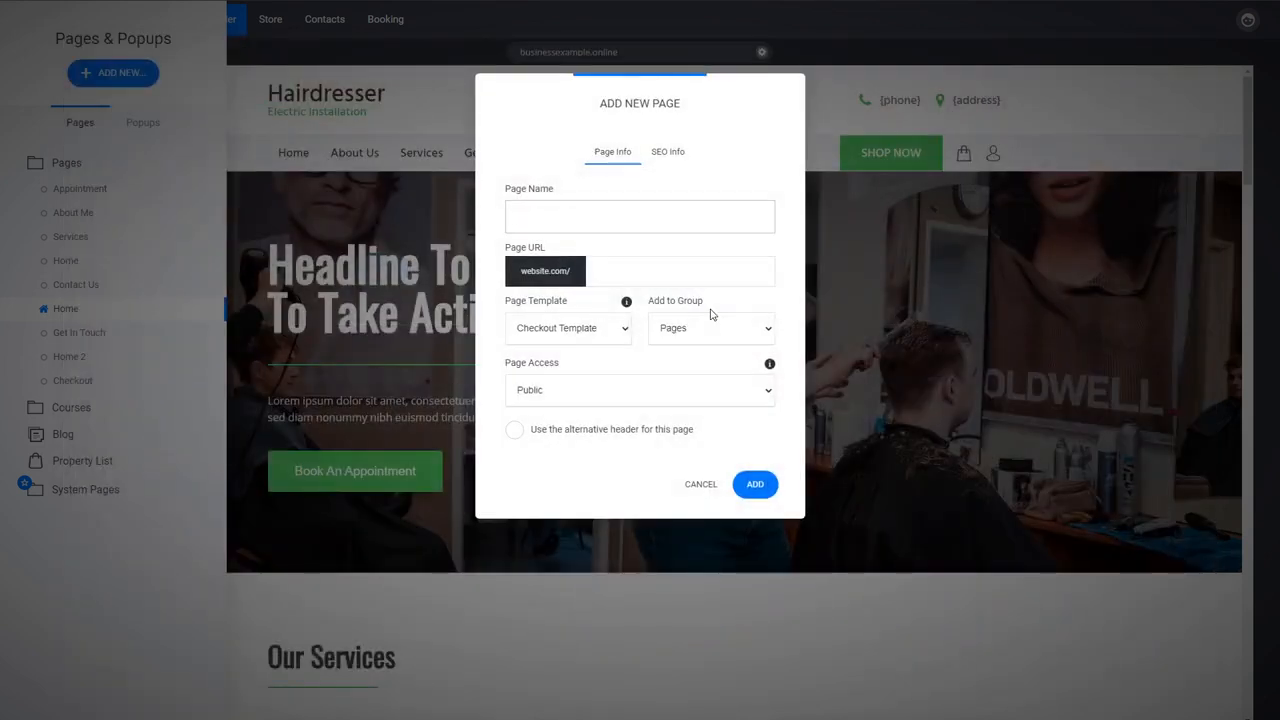
# - Name the page Membership Purchase, assign it to the Courses group with public access, and add it
pyautogui.write('Mem')
pyautogui.click(612, 254)
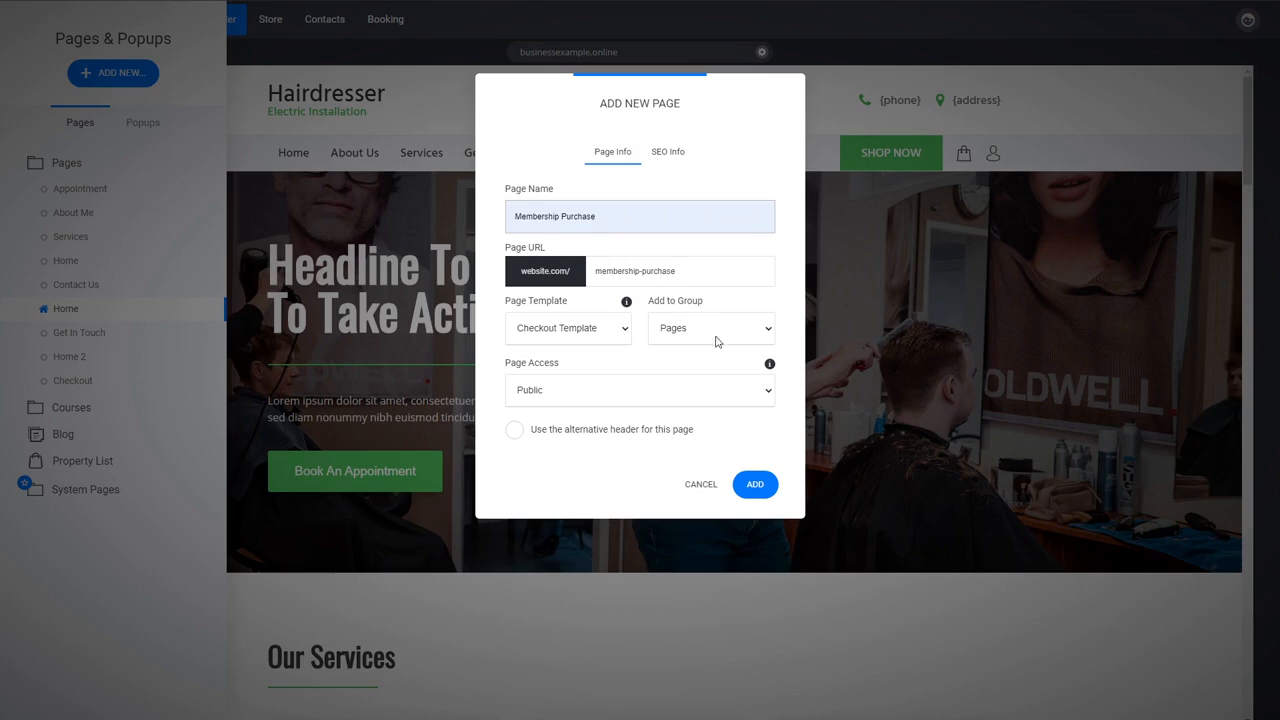
pyautogui.click(689, 368)
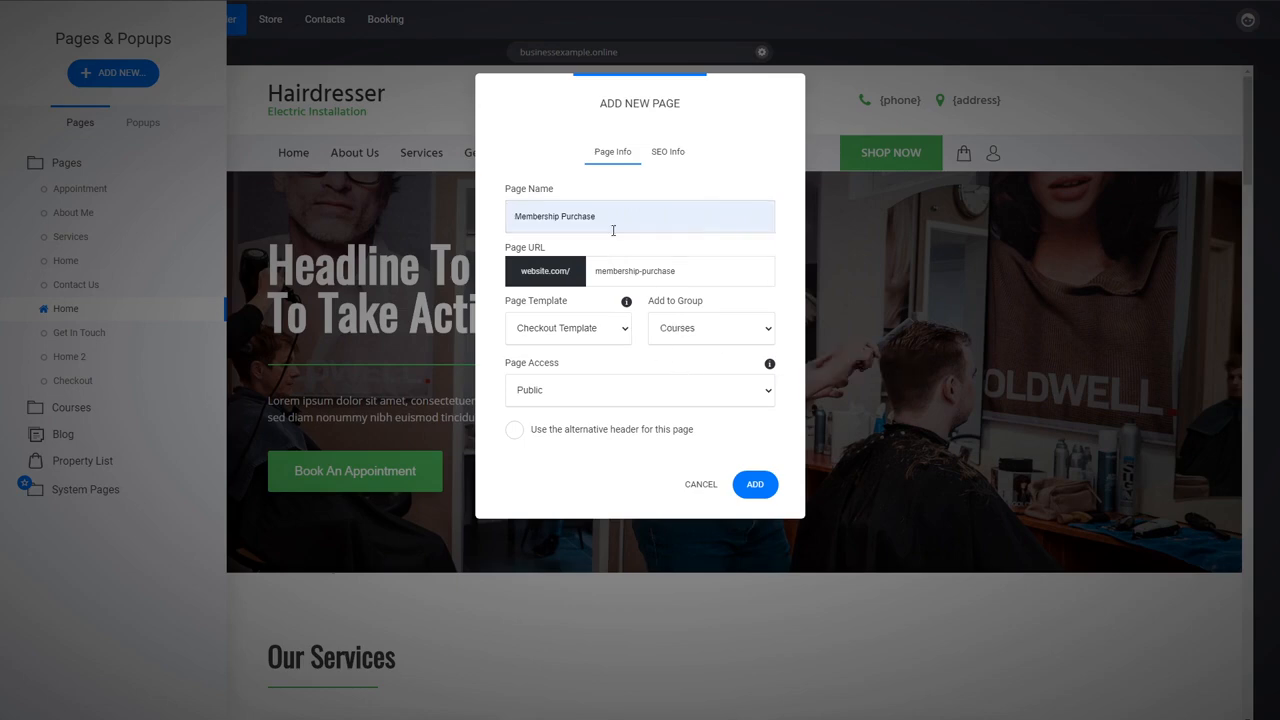
pyautogui.click(754, 486)
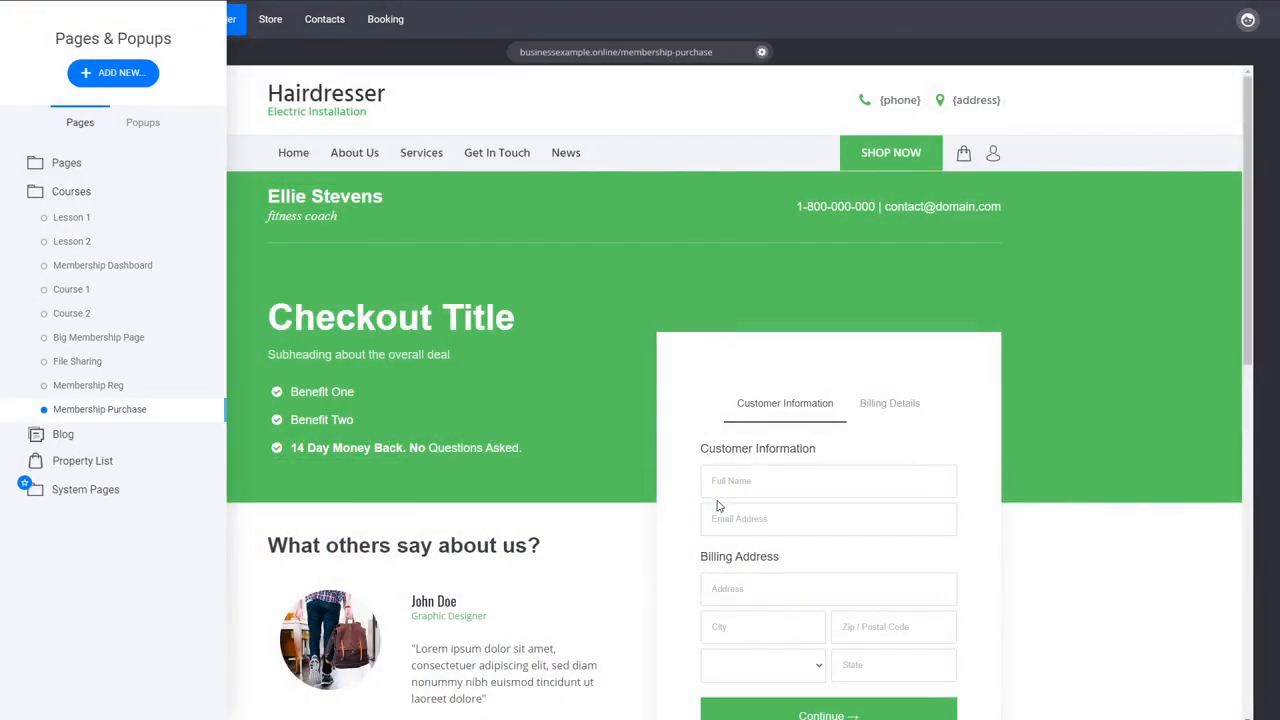
pyautogui.click(1093, 569)
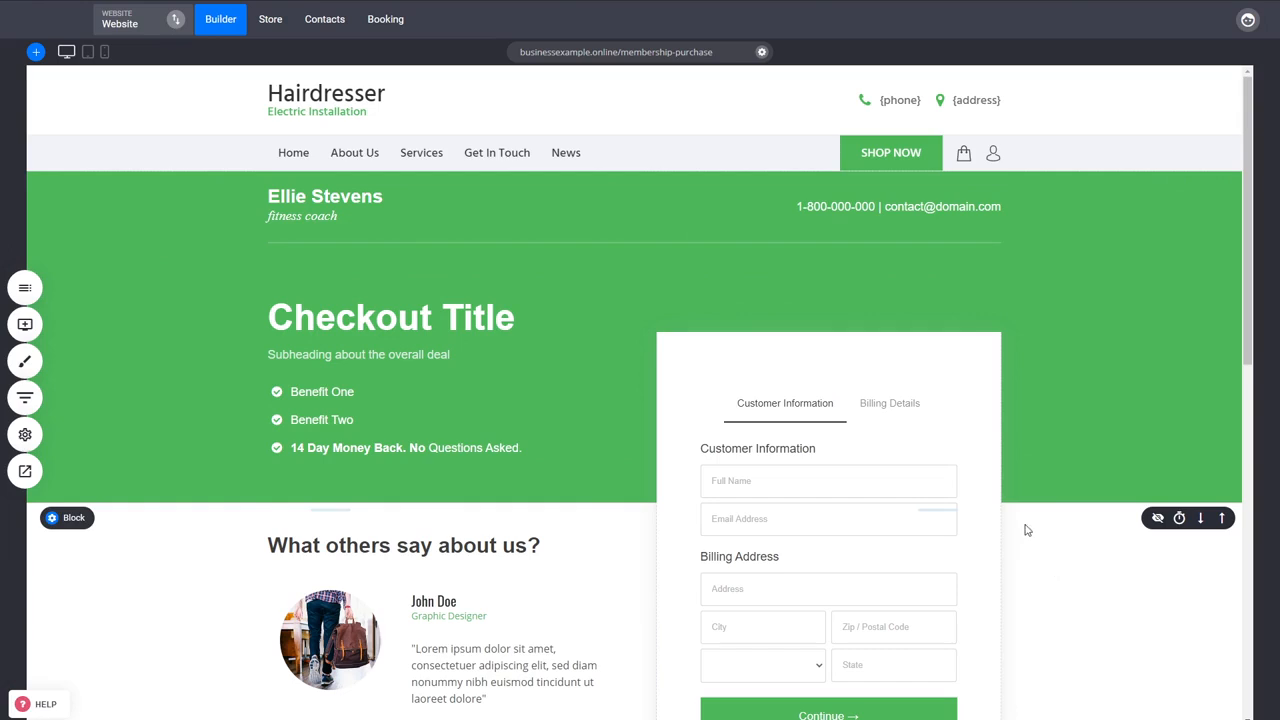
# - Examine the checkout form on the new page, the Checkout widget among the available widgets, and the form's product options
pyautogui.scroll(-1, 960, 530)
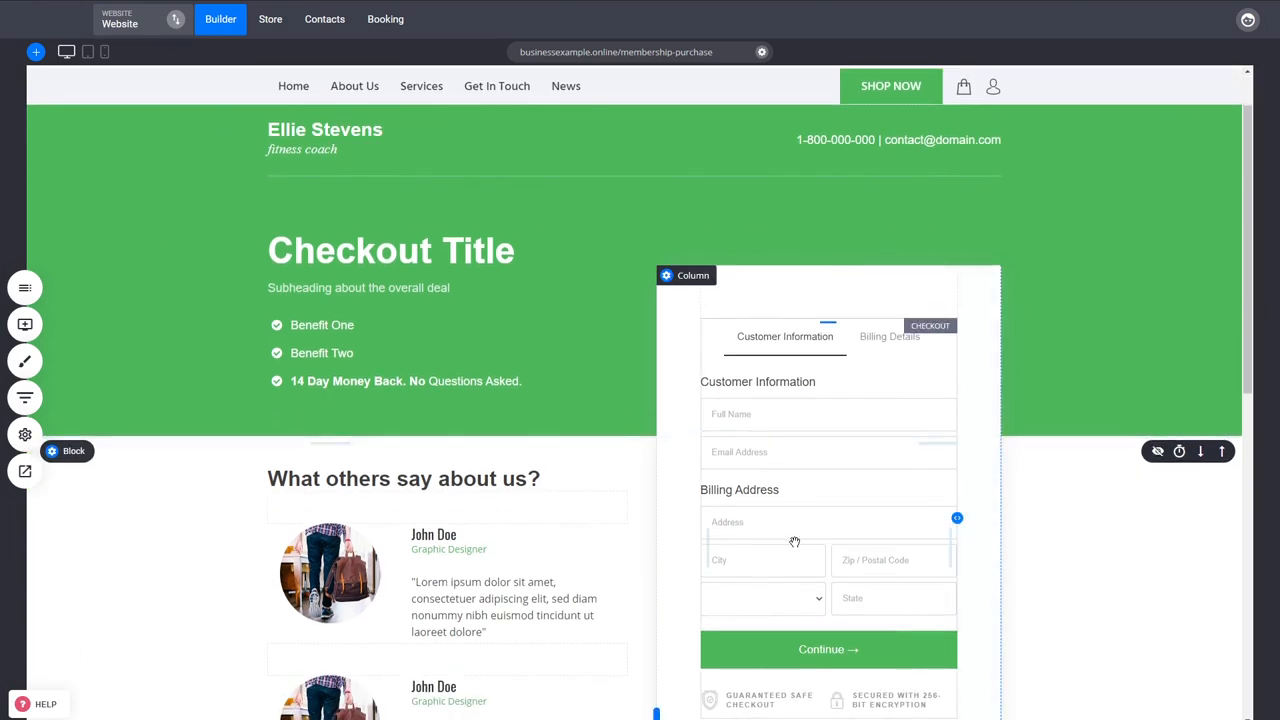
pyautogui.click(25, 325)
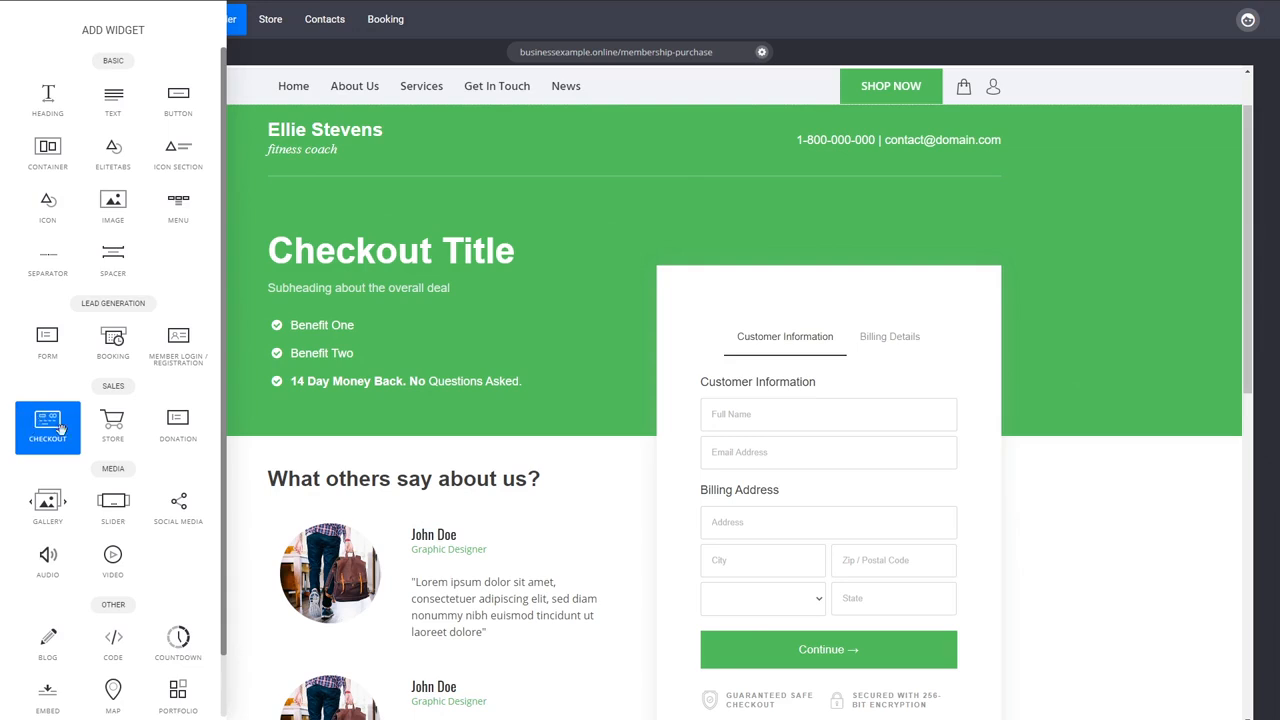
pyautogui.click(1063, 615)
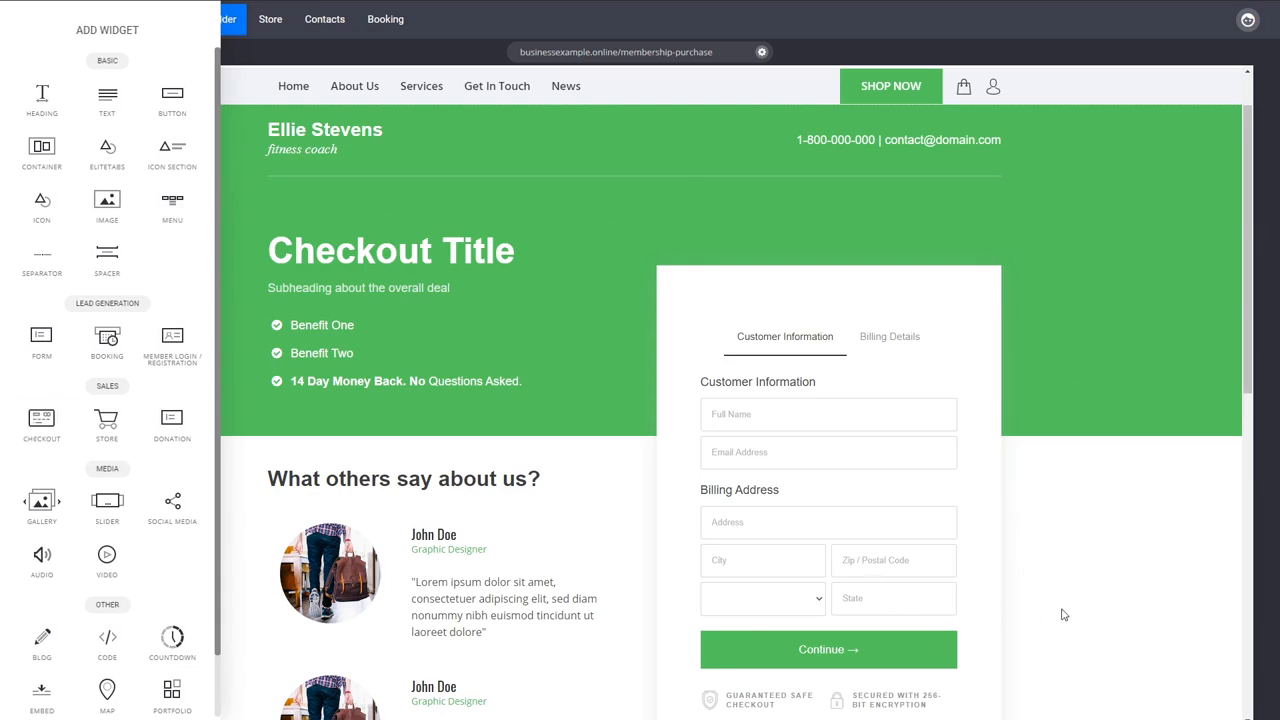
pyautogui.click(839, 537)
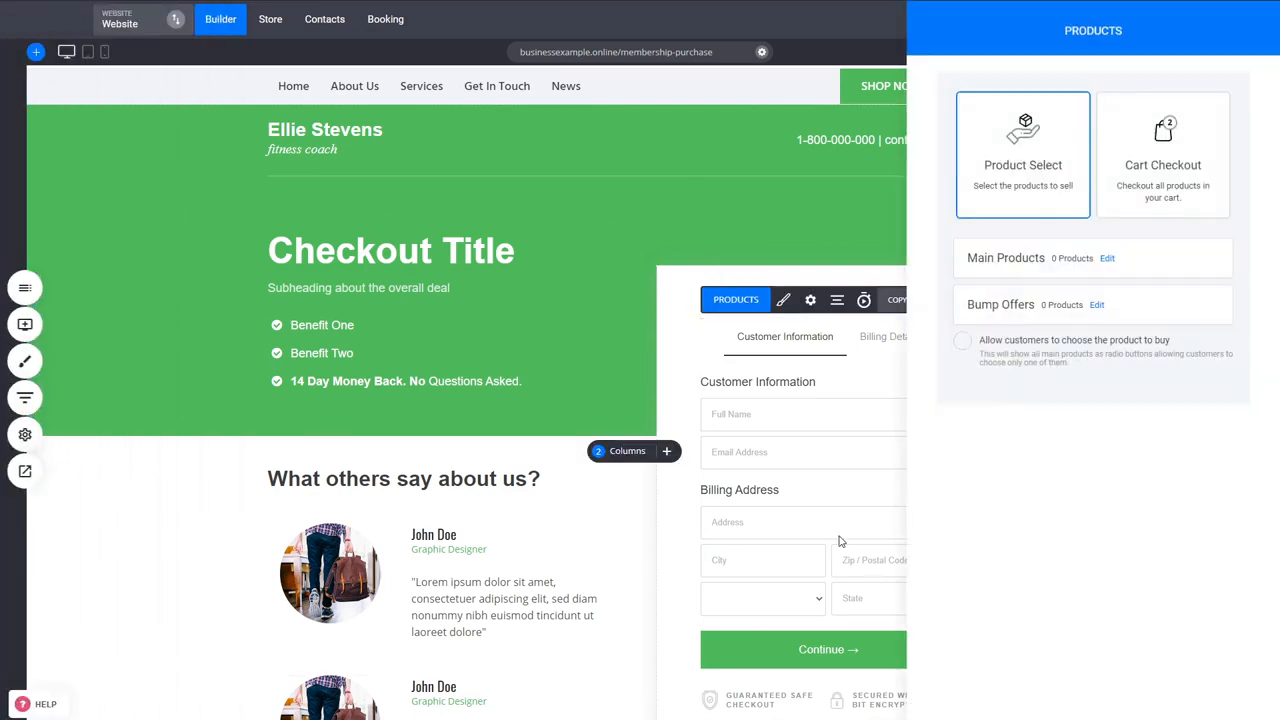
pyautogui.click(840, 541)
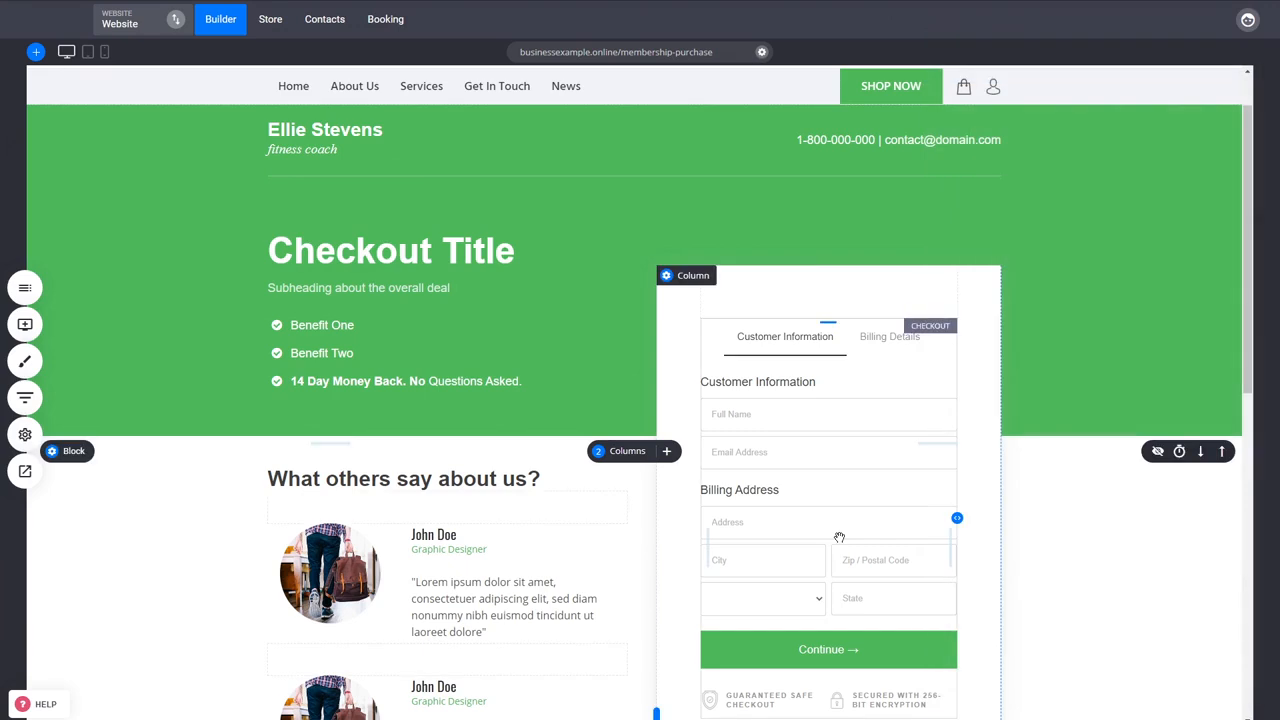
# - Assign the Membership product as the checkout form's main product
pyautogui.click(817, 539)
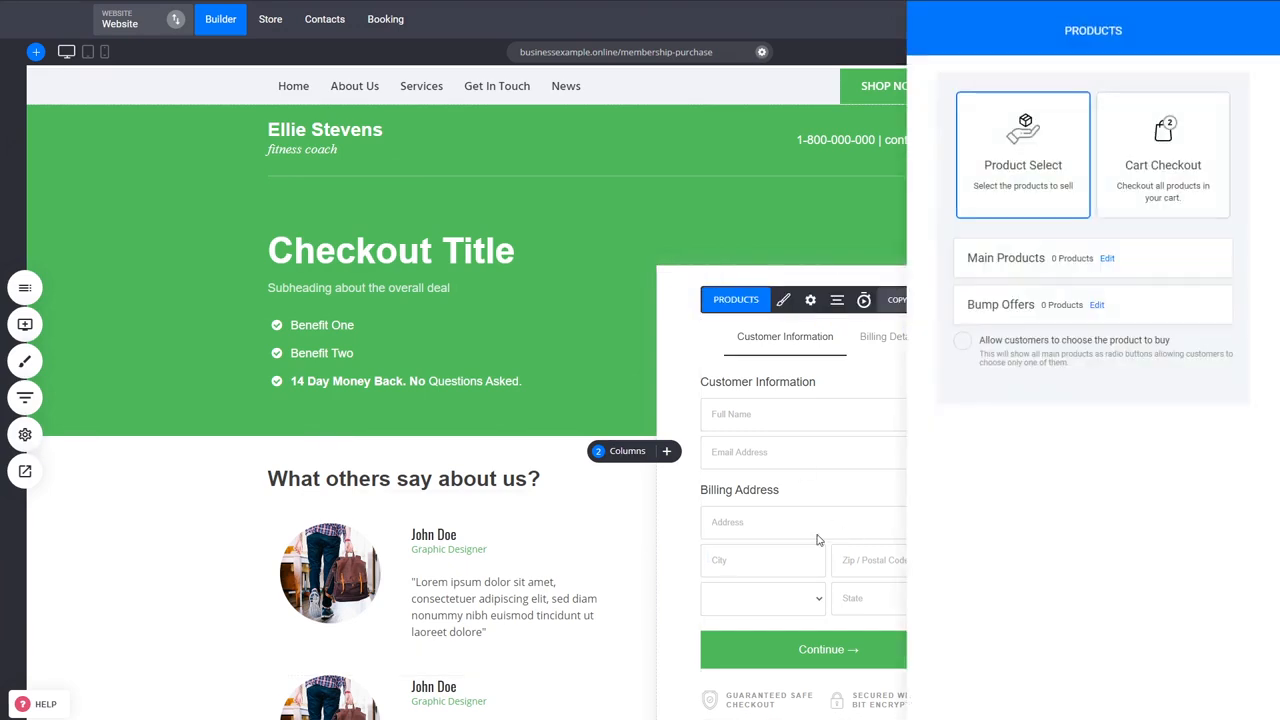
pyautogui.click(1107, 259)
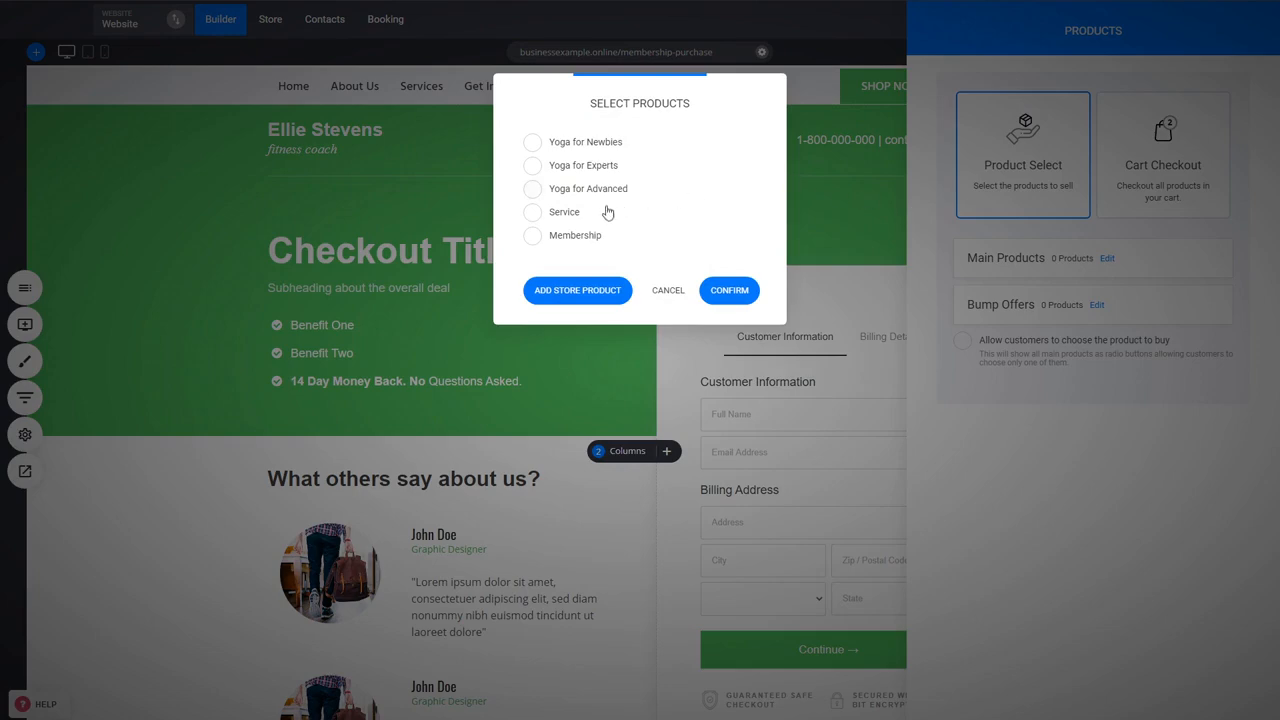
pyautogui.click(563, 243)
pyautogui.click(730, 295)
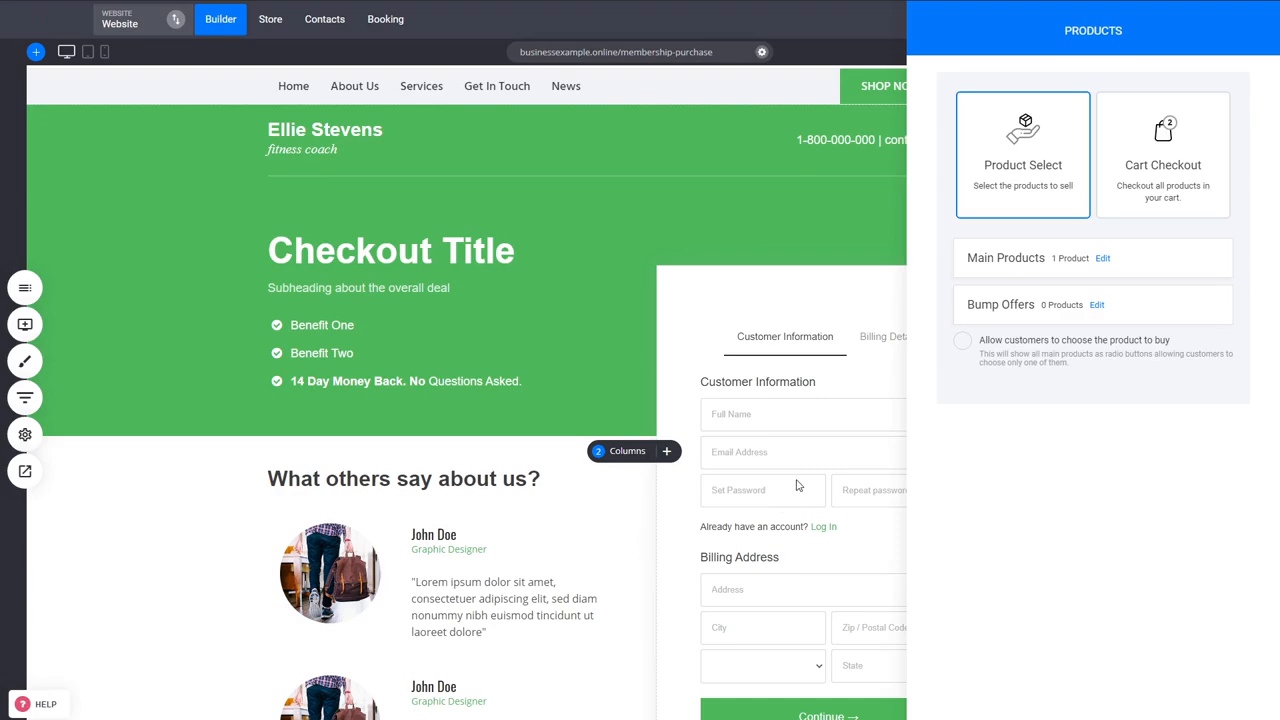
pyautogui.click(797, 482)
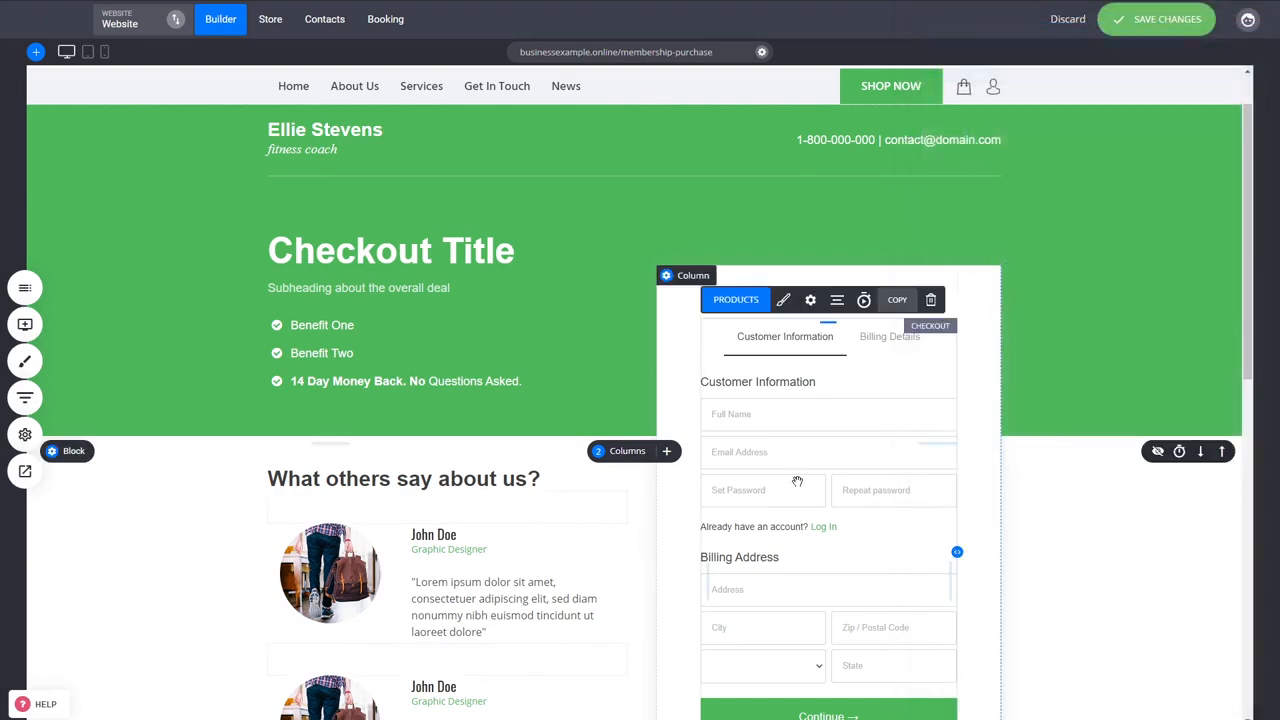
# - Set the checkout form to not ask for an address when selling digital goods, services or memberships
pyautogui.click(810, 301)
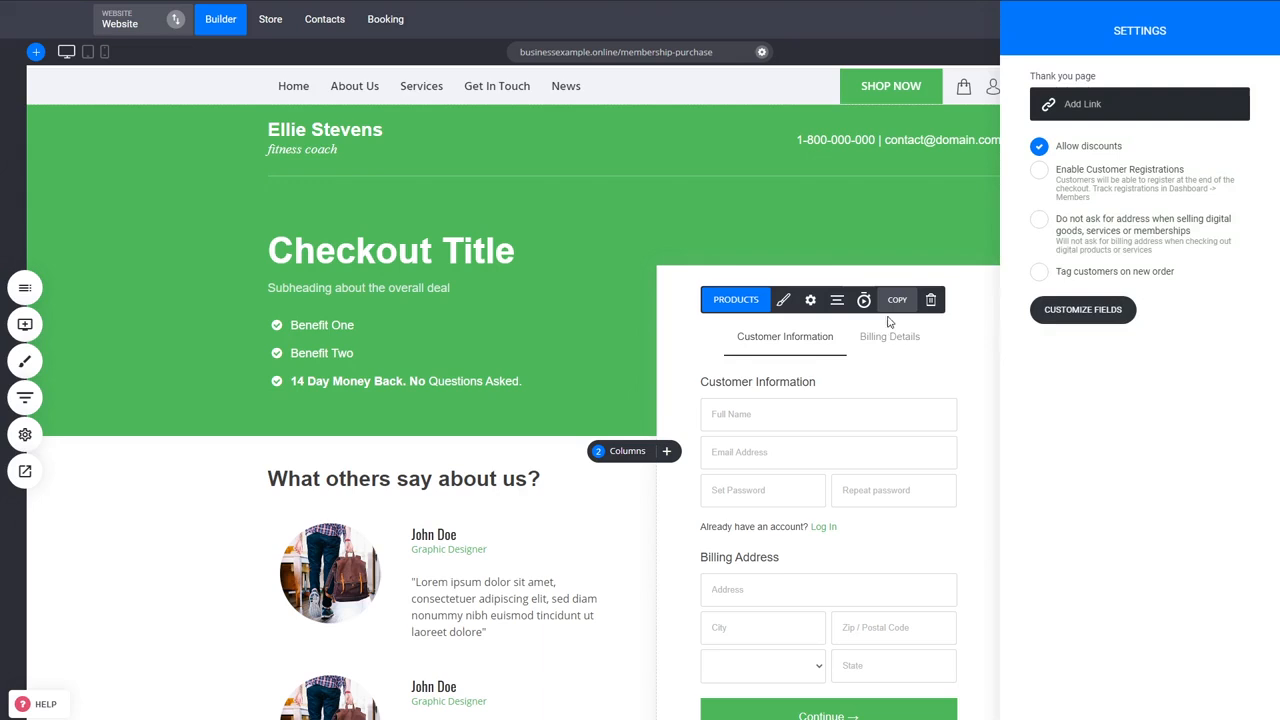
pyautogui.click(1112, 230)
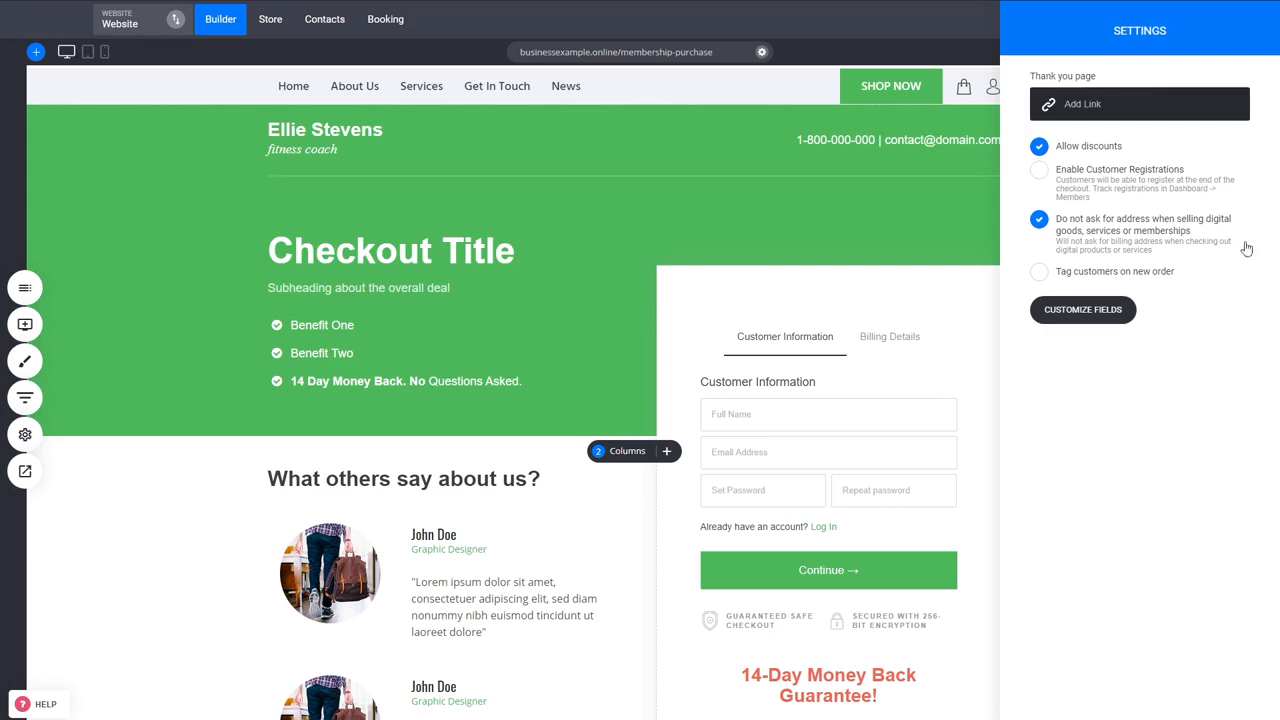
pyautogui.click(843, 488)
pyautogui.click(823, 488)
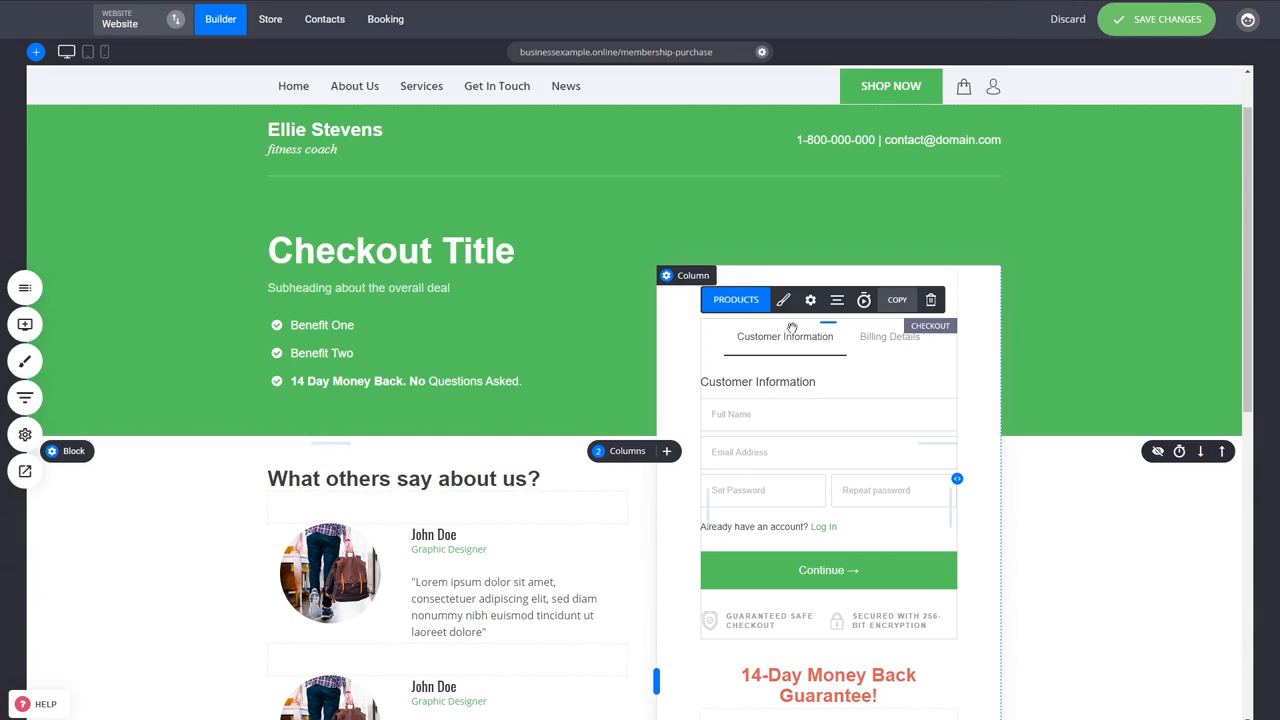
# - Change the checkout form's layout to 1-Step Checkout
pyautogui.click(783, 299)
pyautogui.click(1000, 148)
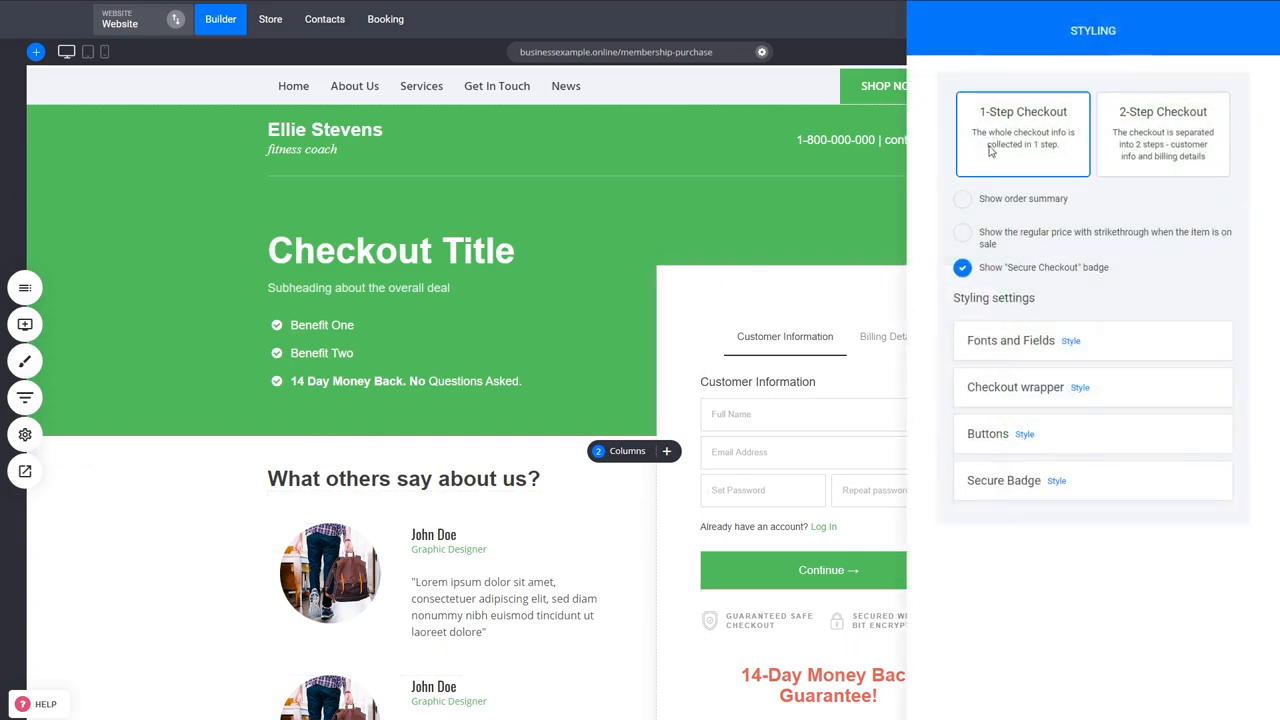
pyautogui.click(766, 490)
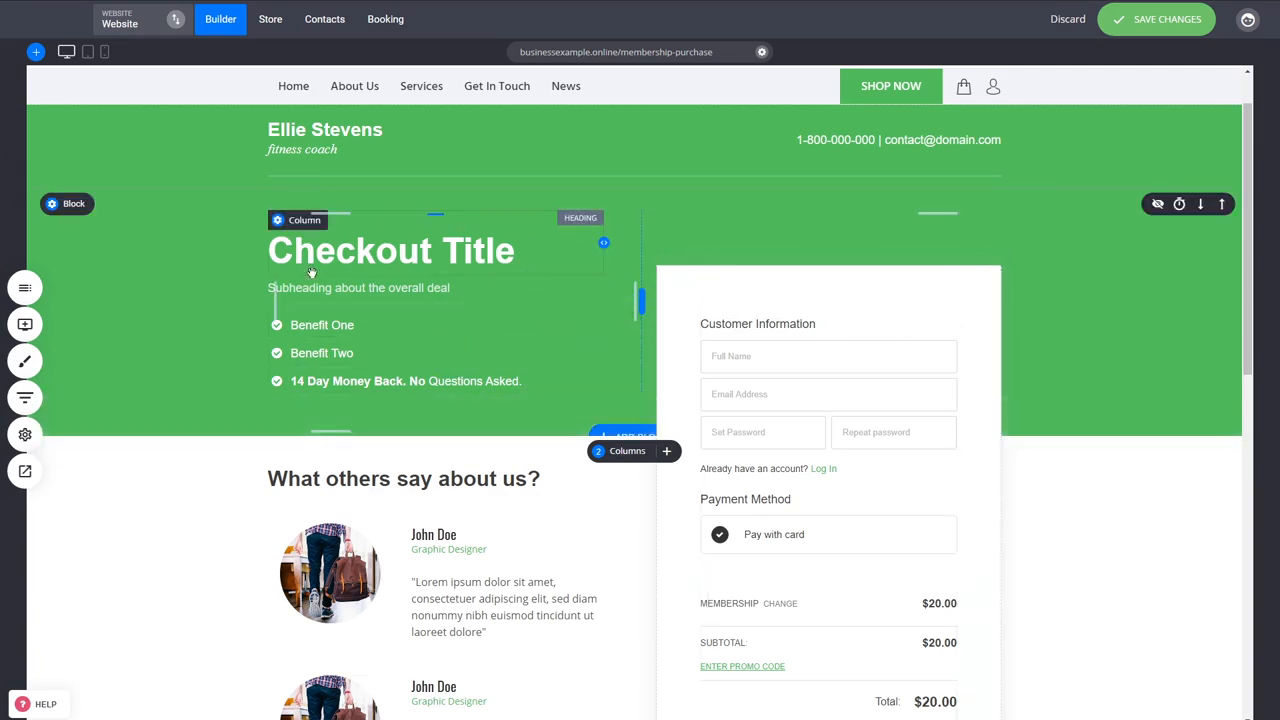
# - Review the Membership Purchase page, save the changes, and open its preview in a new browser tab
pyautogui.scroll(-3, 430, 260)
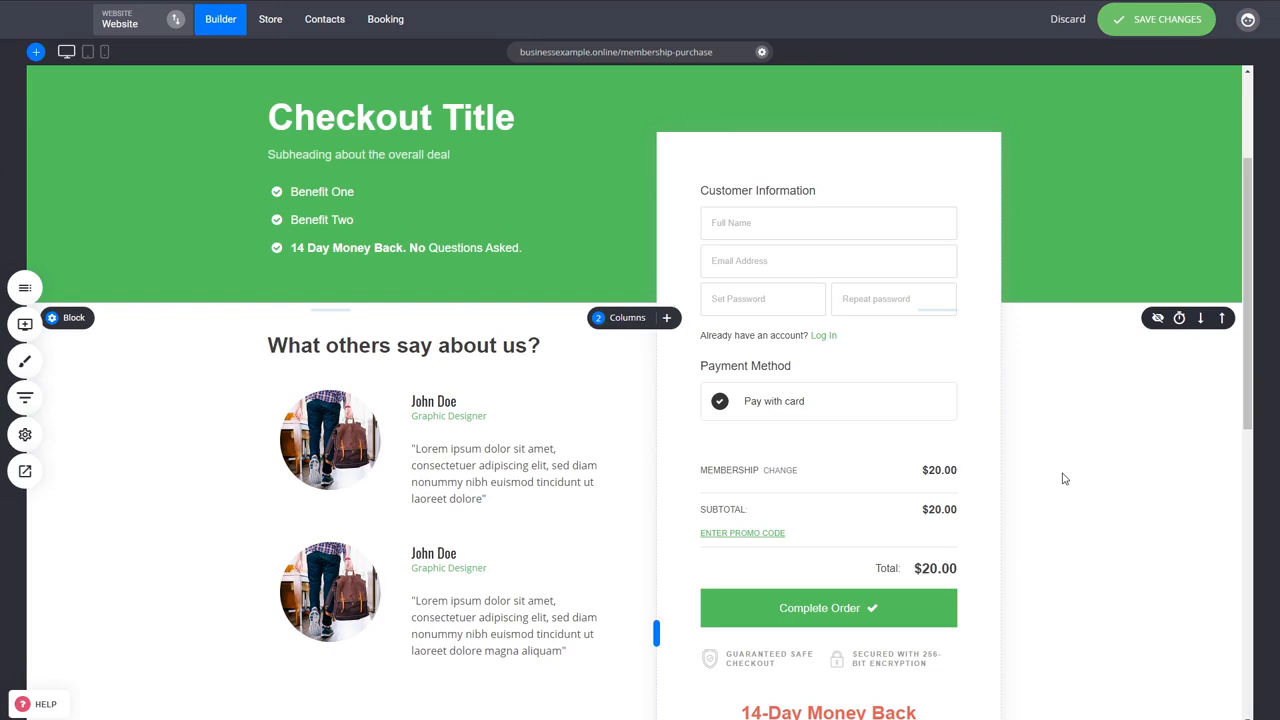
pyautogui.scroll(3, 1063, 471)
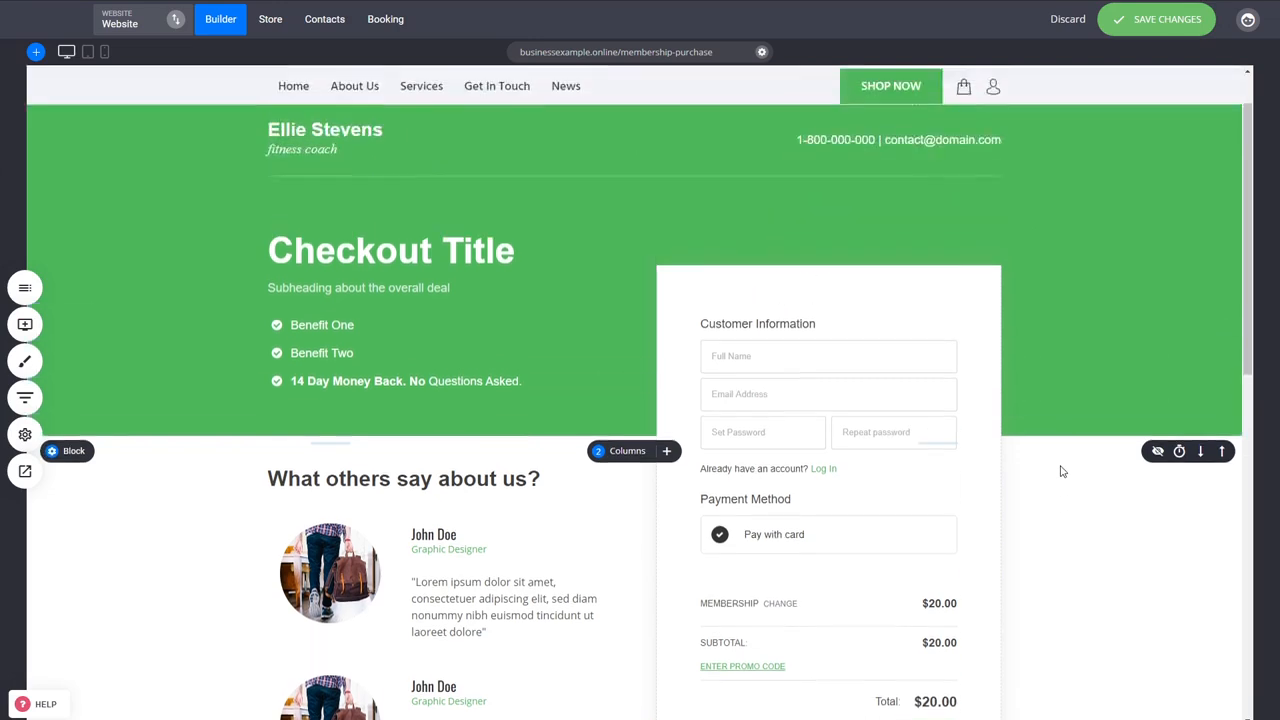
pyautogui.scroll(-9, 1063, 471)
pyautogui.scroll(9, 1063, 471)
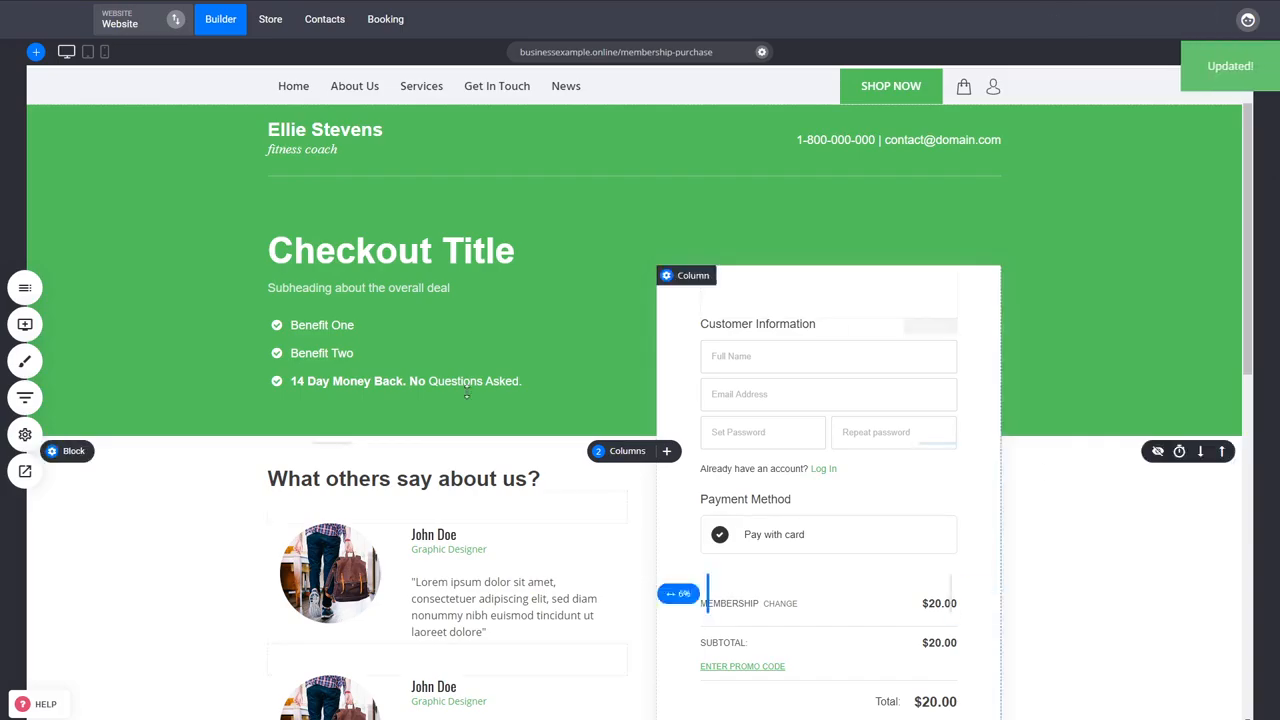
pyautogui.click(25, 471)
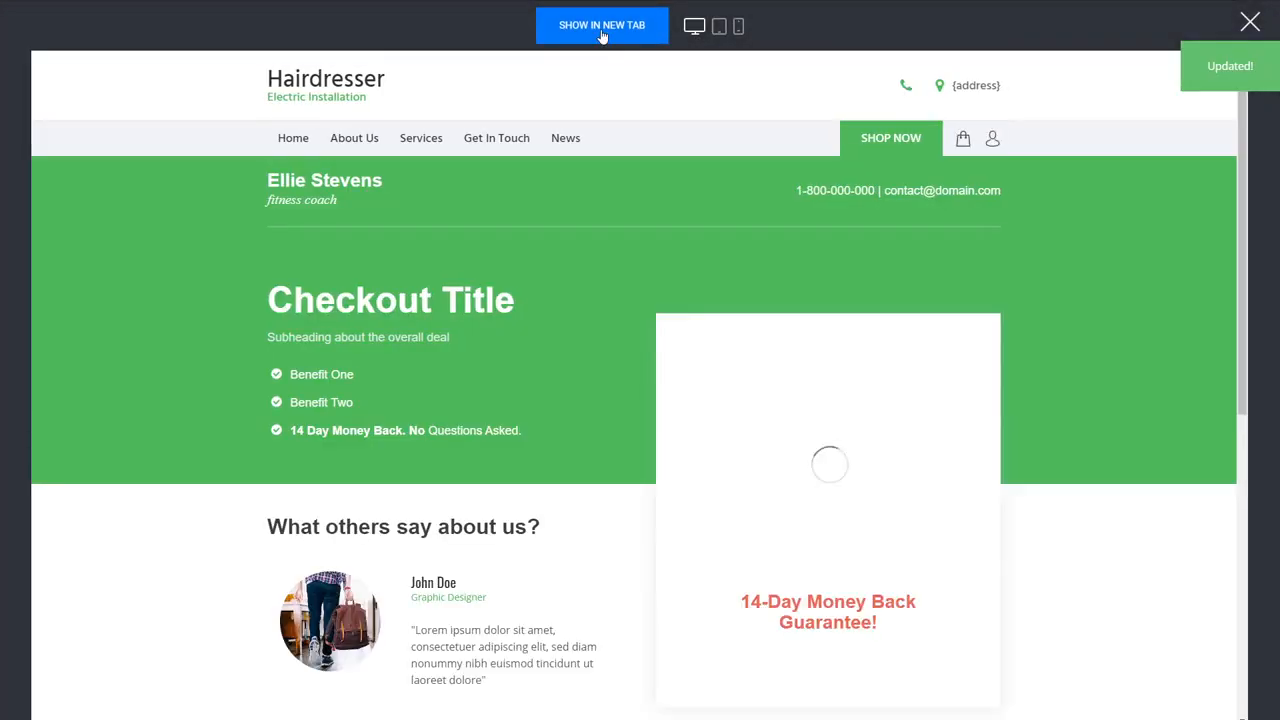
pyautogui.click(602, 25)
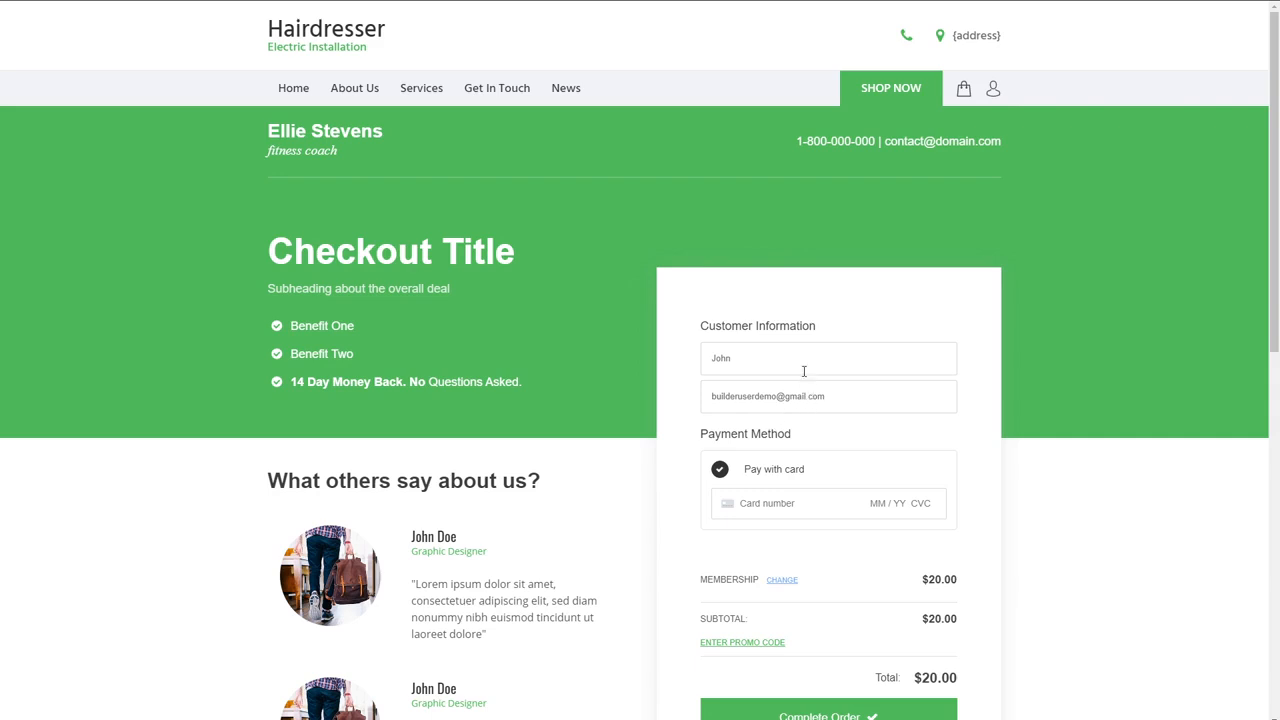
# - Enter the card number, expiry date and security code in the checkout form, complete the membership order, and return to the page editor
pyautogui.moveTo(825, 397); pyautogui.dragTo(714, 398)
pyautogui.click(929, 430)
pyautogui.click(792, 505)
pyautogui.write('4242 4242 4242 4242 04 / 24 242')
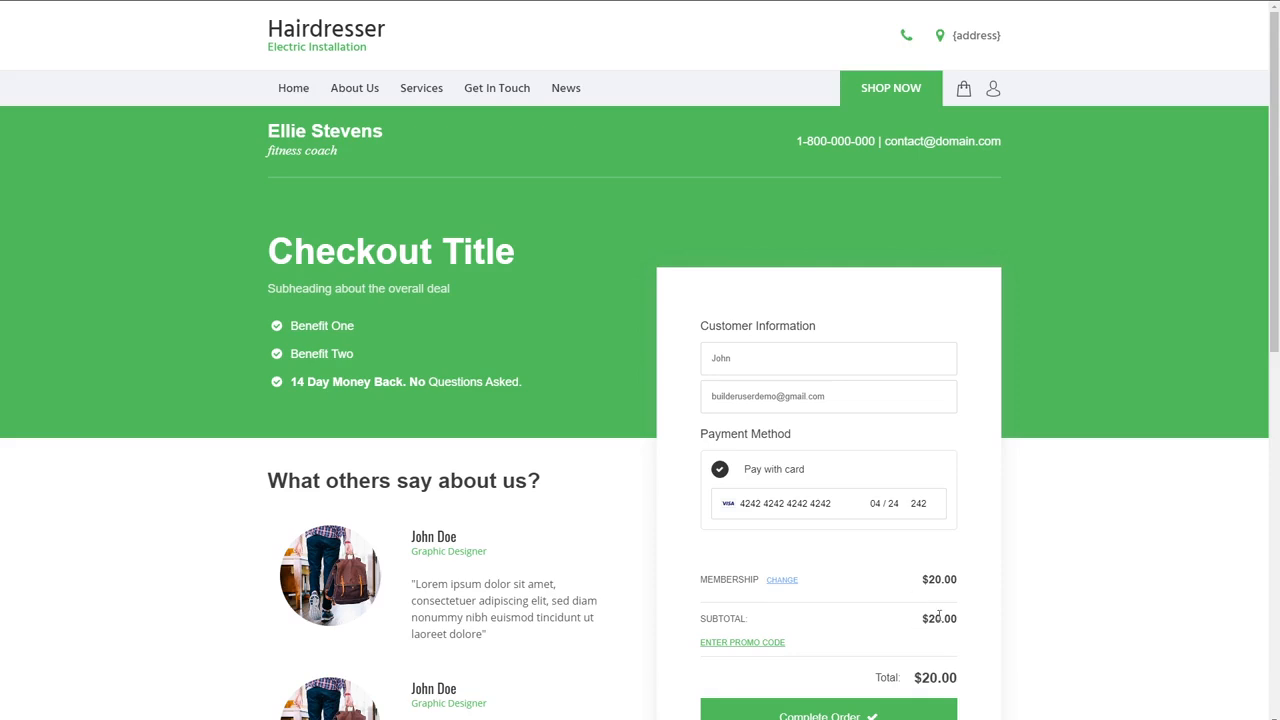
pyautogui.scroll(-2, 1048, 577)
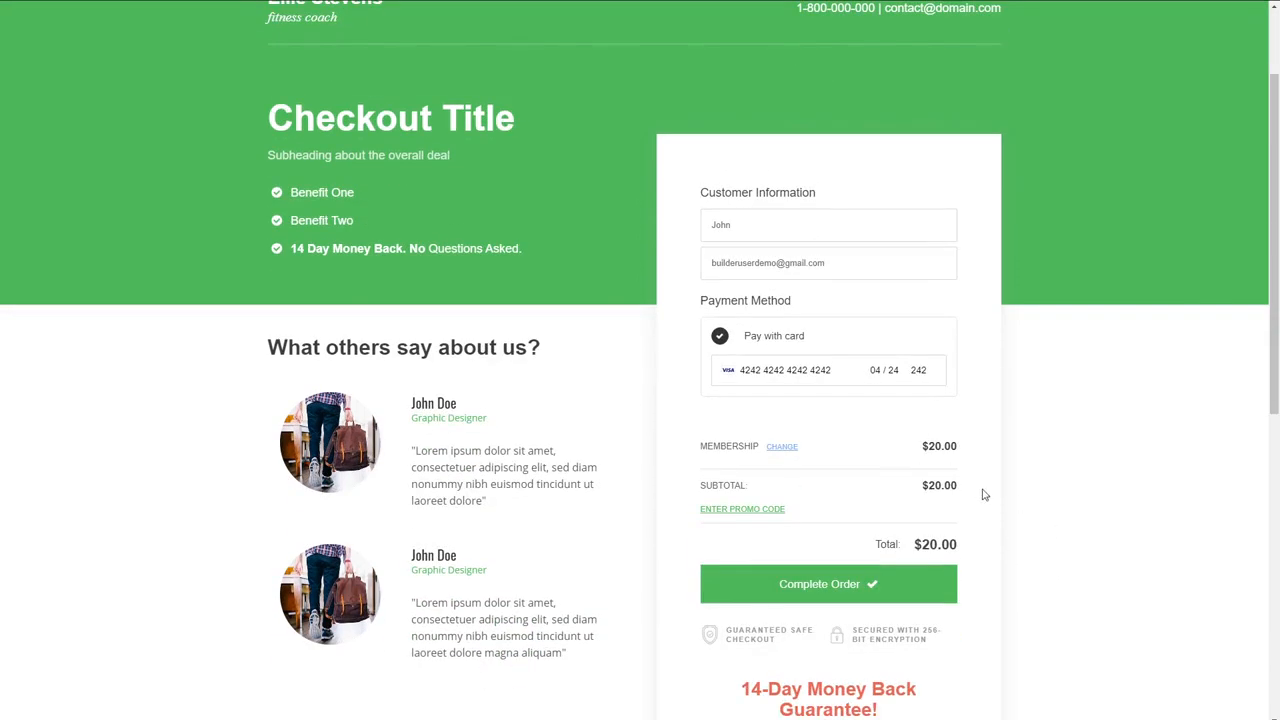
pyautogui.click(840, 594)
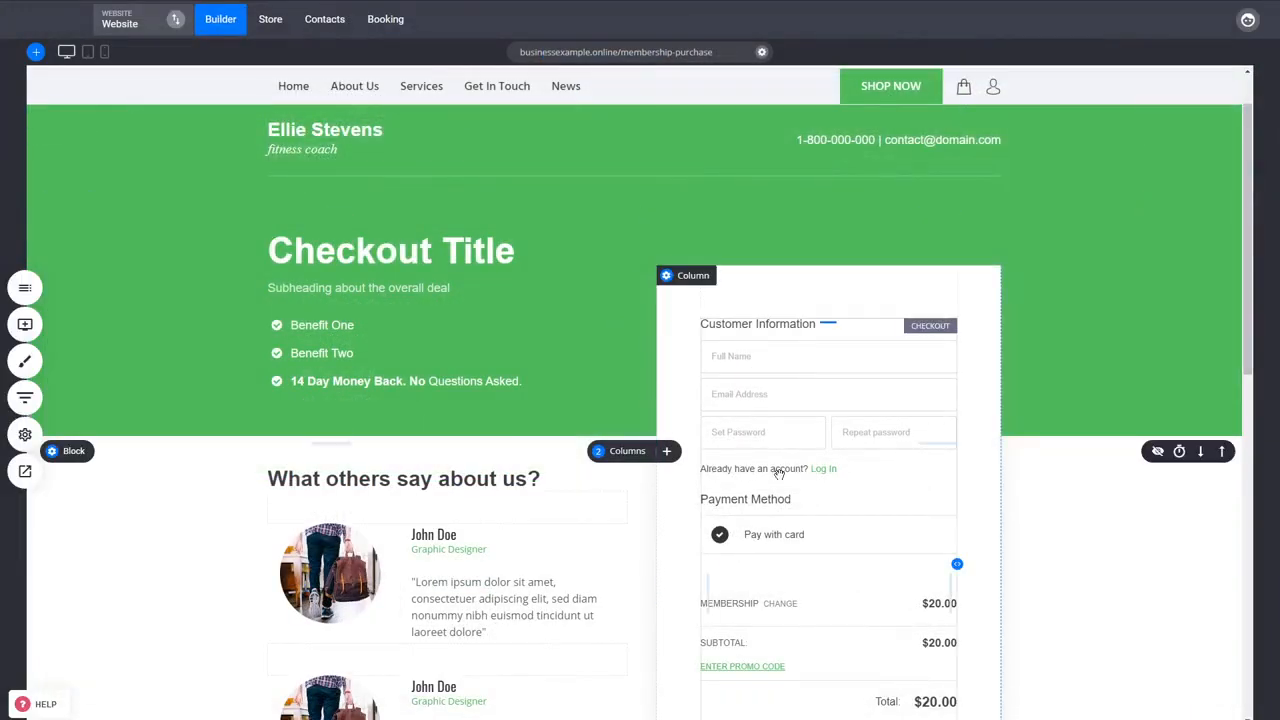
pyautogui.click(779, 472)
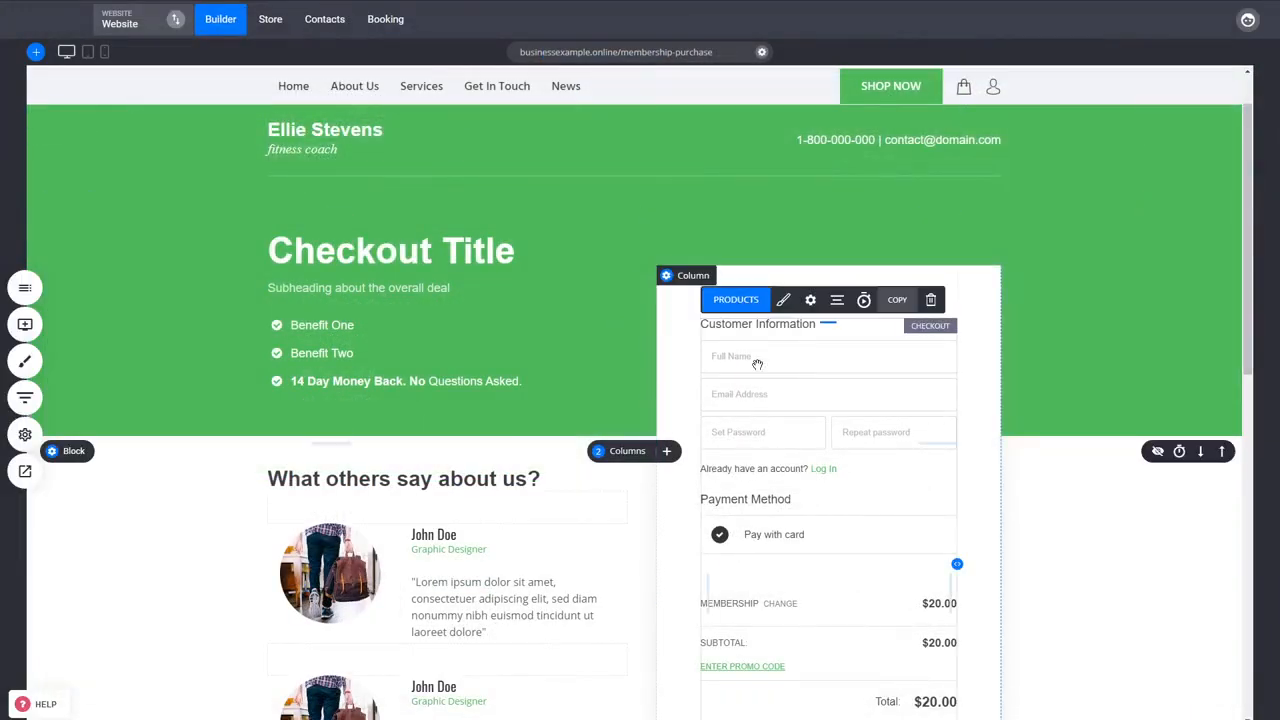
# - Link the checkout form's thank you page to the Membership Dashboard page from the Courses page group and save the changes
pyautogui.click(810, 302)
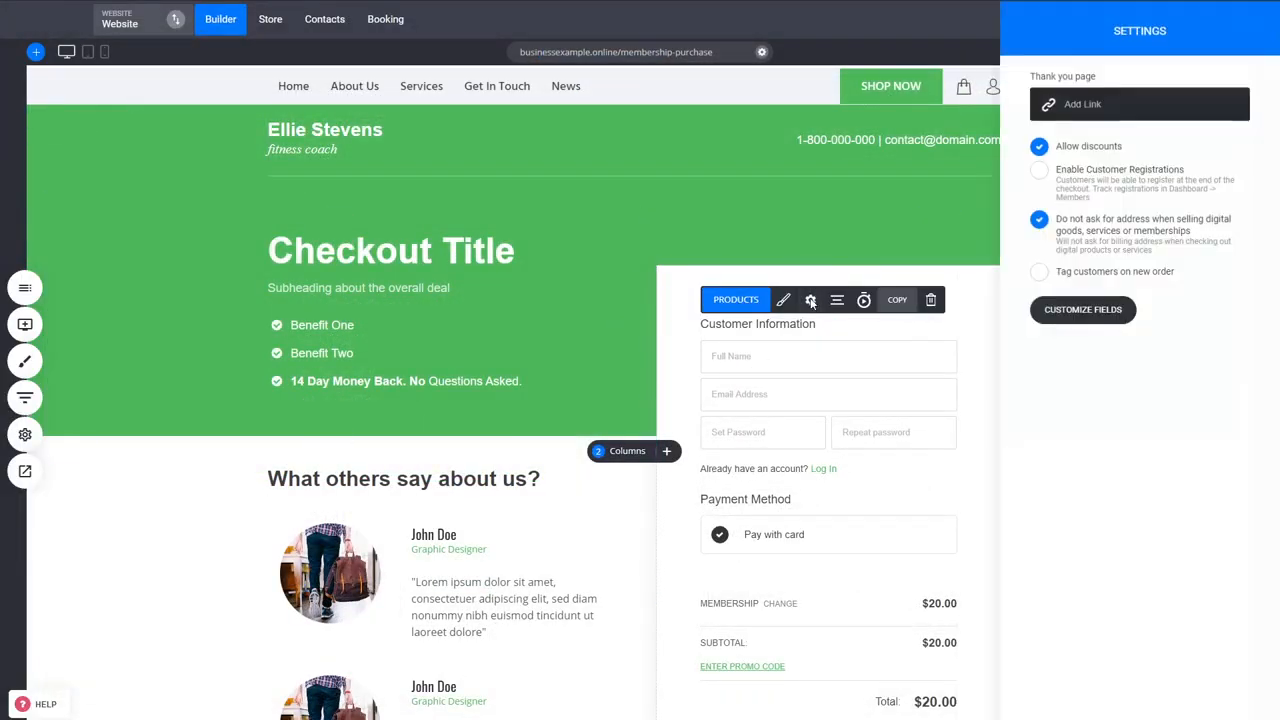
pyautogui.click(1081, 110)
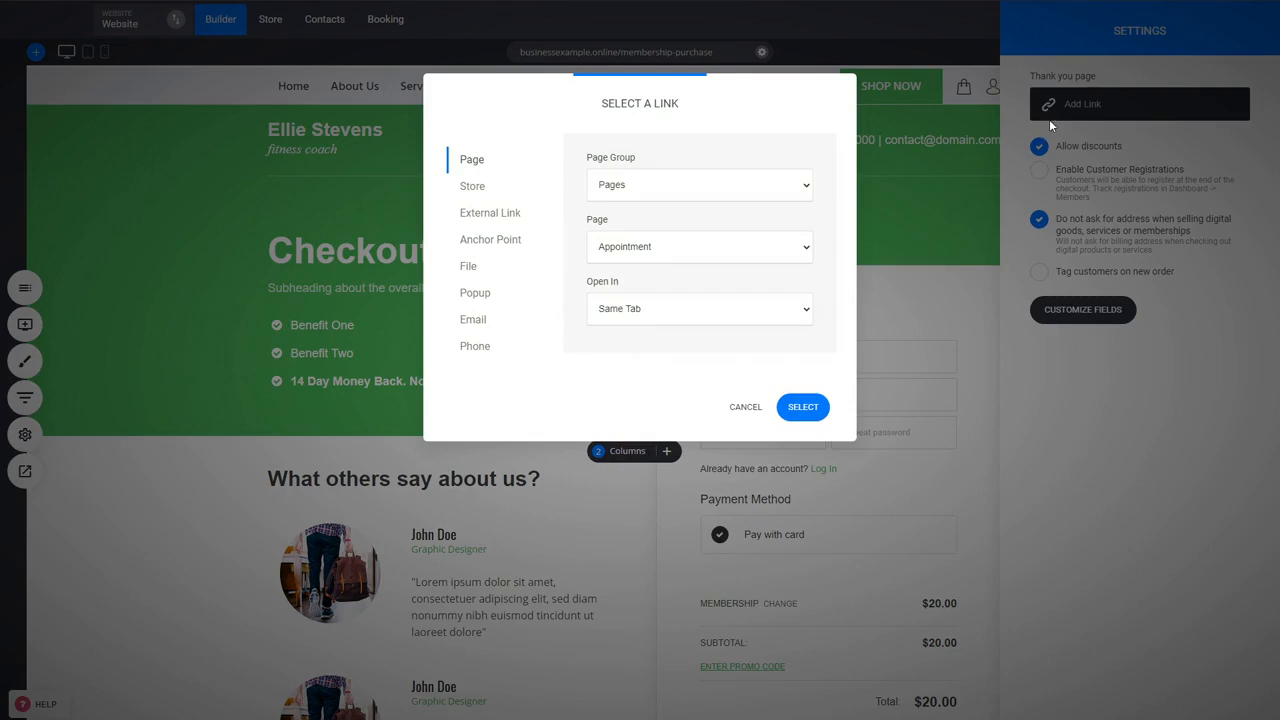
pyautogui.click(675, 191)
pyautogui.click(653, 223)
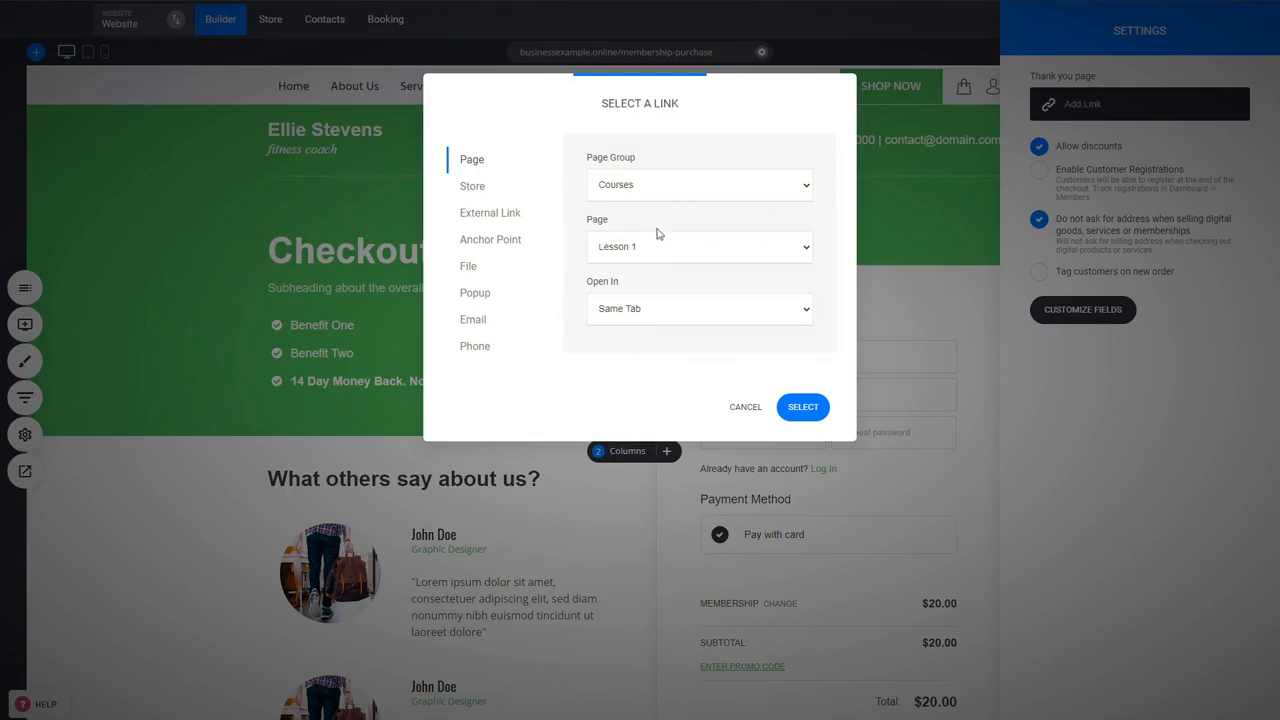
pyautogui.click(653, 298)
pyautogui.click(803, 406)
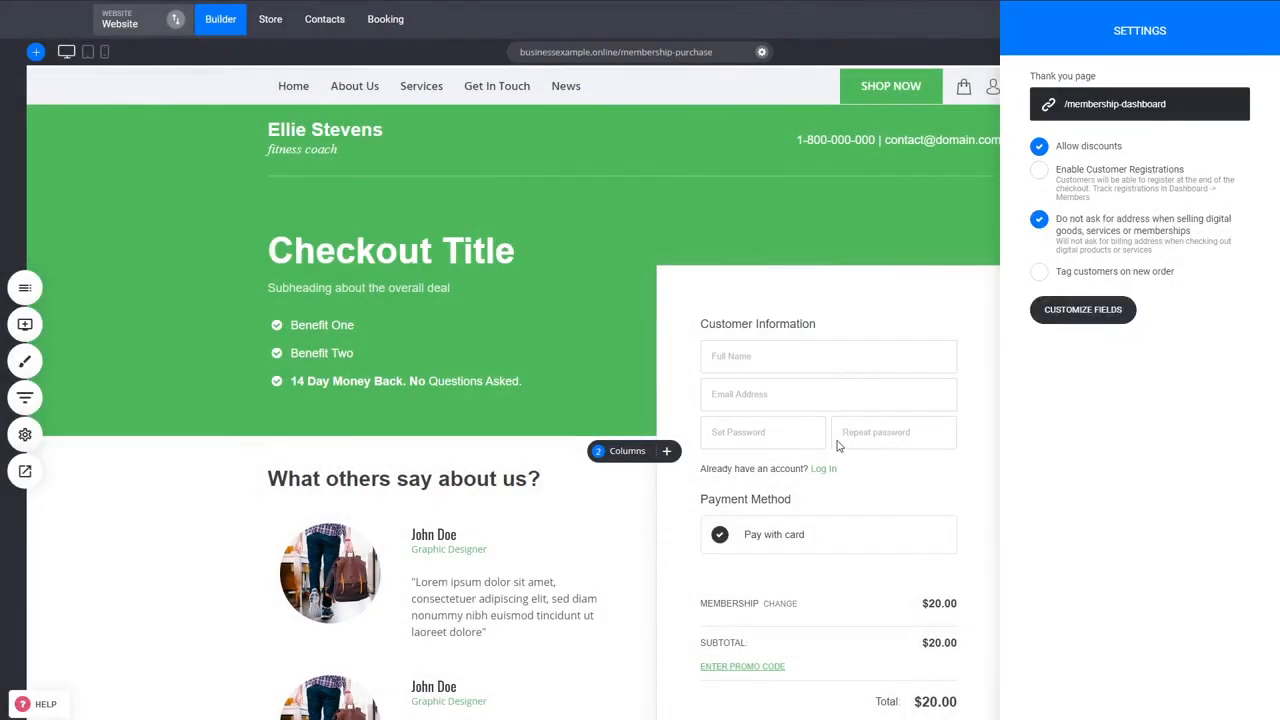
pyautogui.click(810, 301)
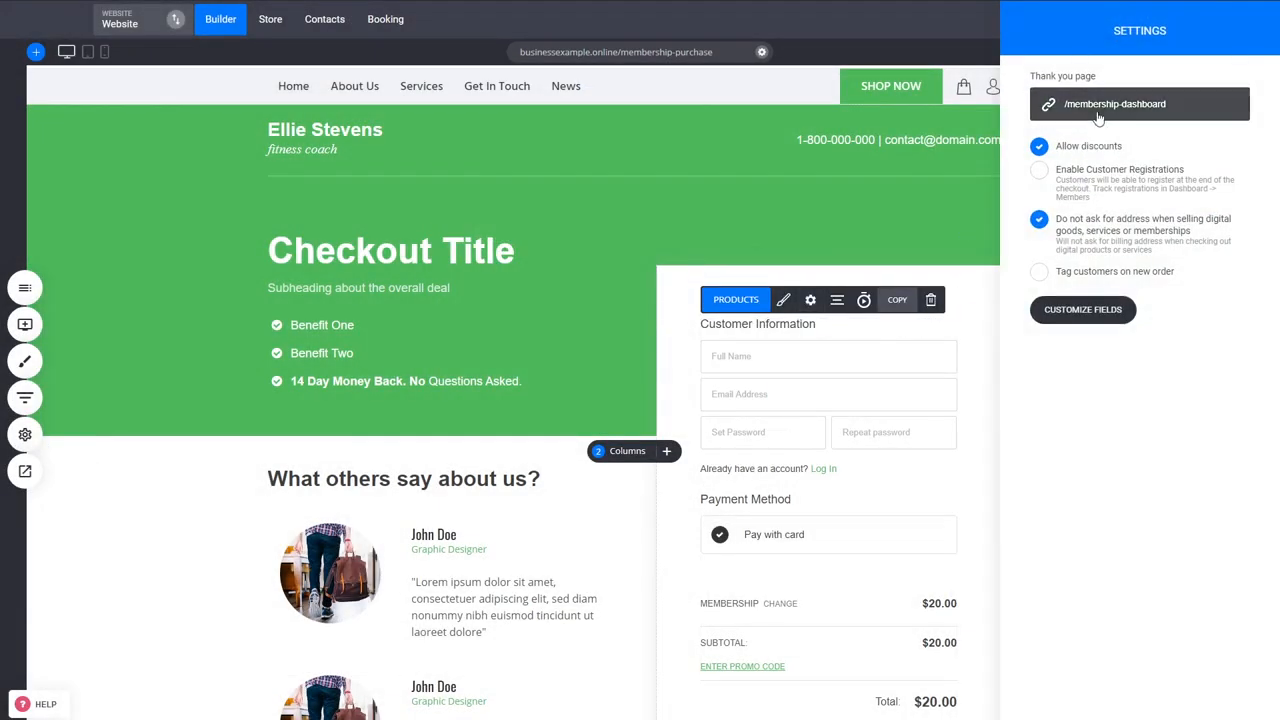
pyautogui.click(888, 417)
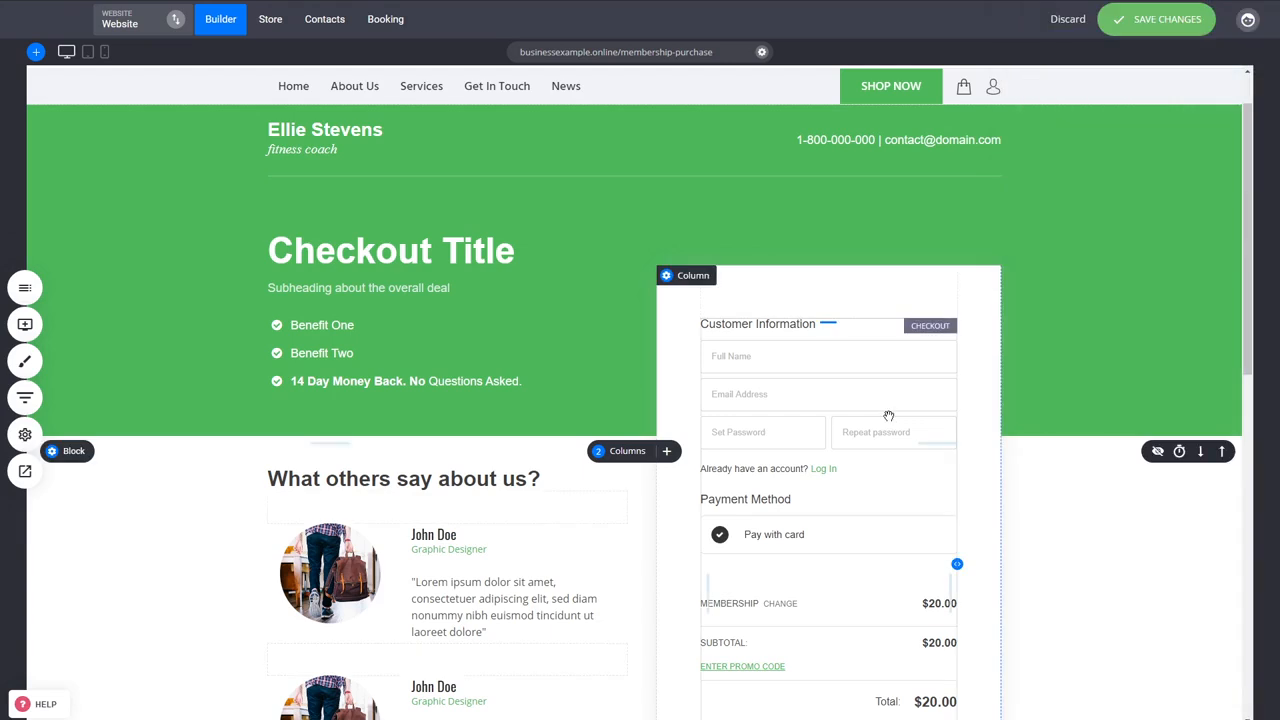
pyautogui.hotkey('ctrl', 's')
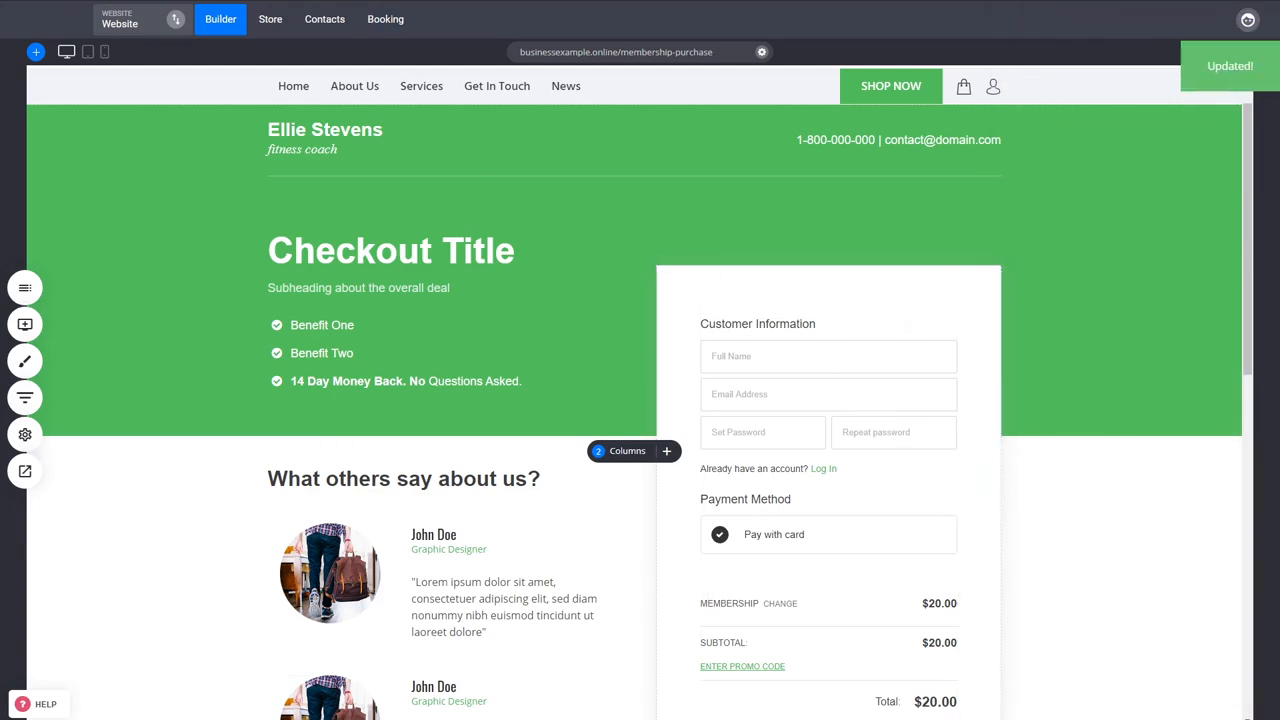
# - Open the purchasing member's record in Contacts and check the details of the membership order and the assigned groups
pyautogui.click(318, 30)
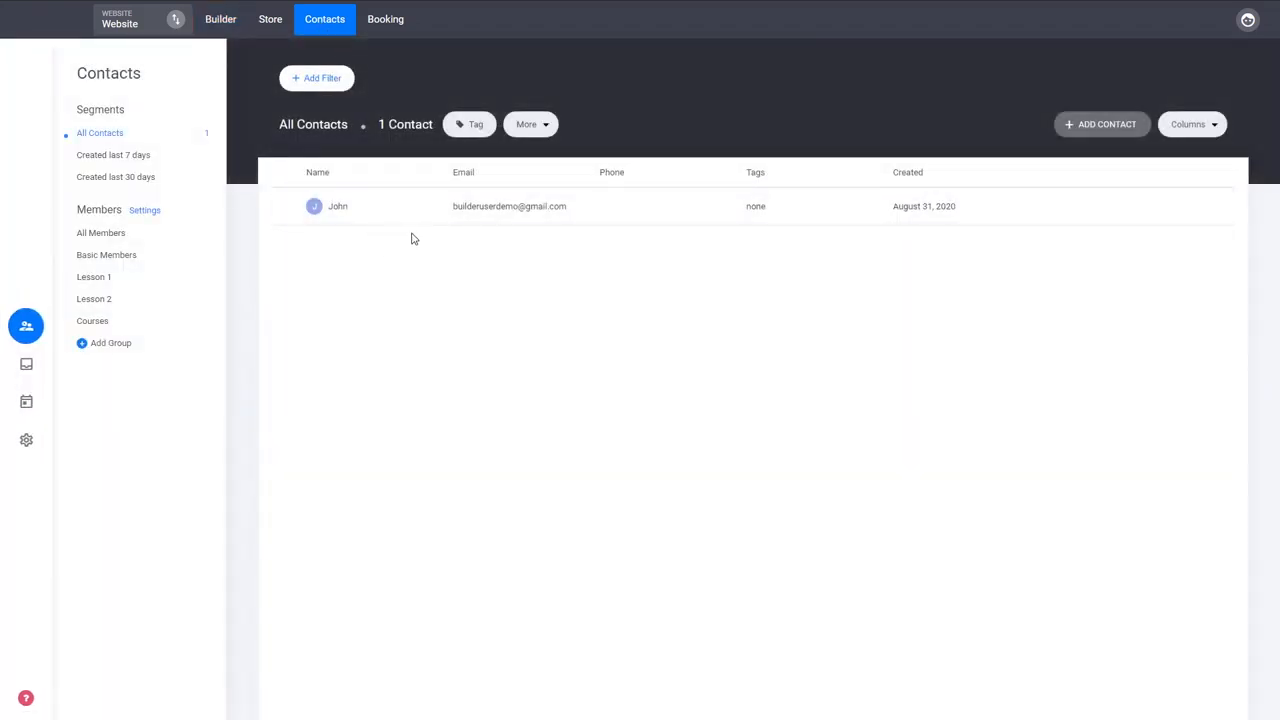
pyautogui.click(481, 212)
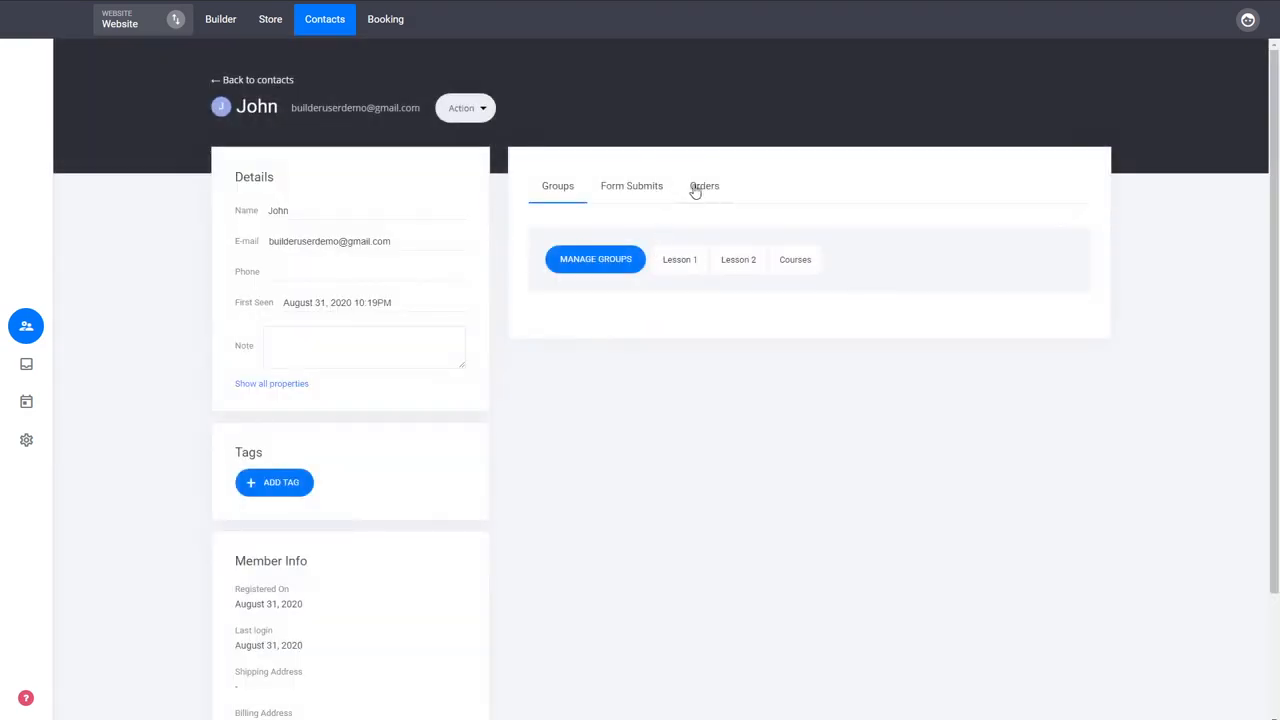
pyautogui.click(704, 188)
pyautogui.click(786, 291)
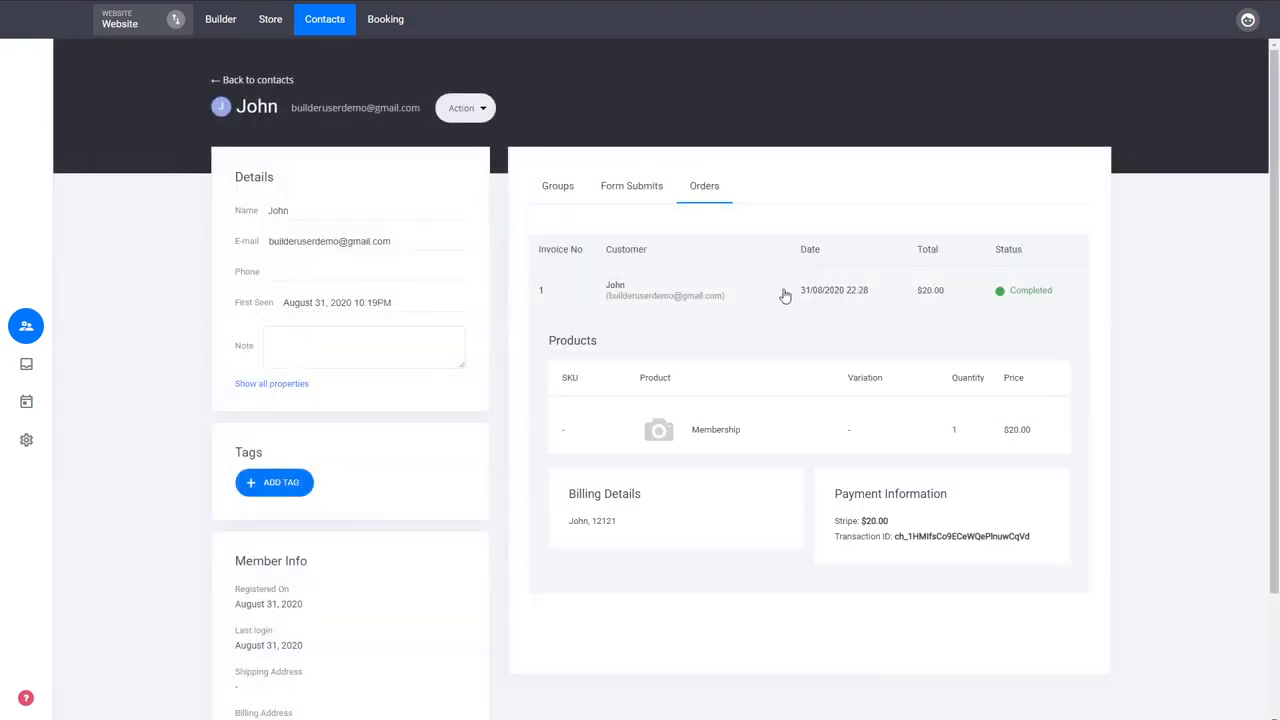
pyautogui.click(706, 296)
pyautogui.click(564, 198)
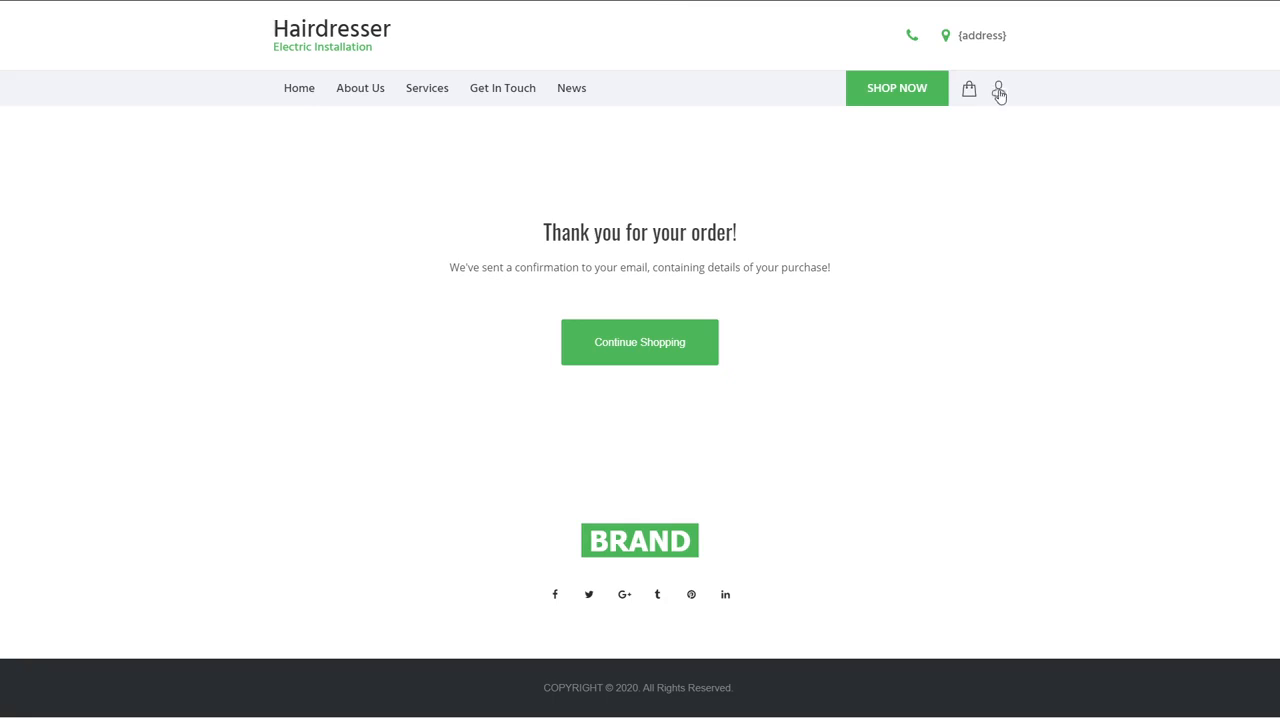
# - On the live site, open the member profile and review the order history, the order's details and the My Membership section
pyautogui.click(1000, 92)
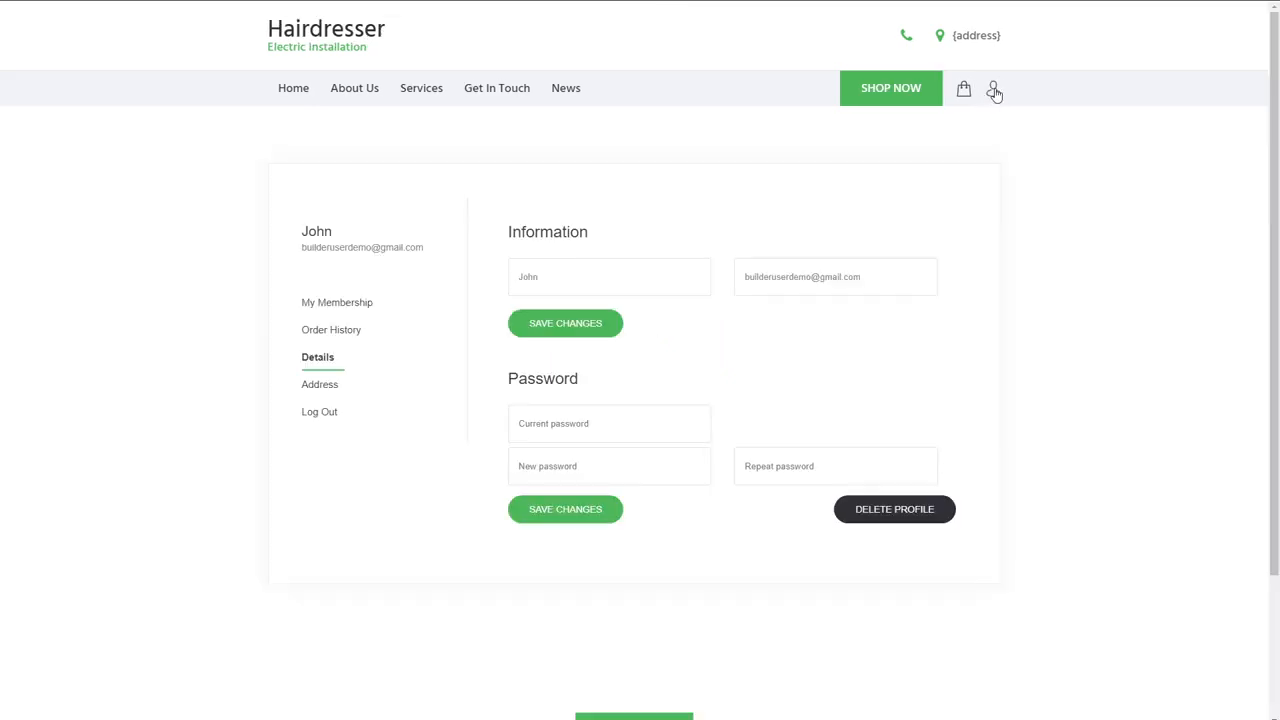
pyautogui.click(334, 336)
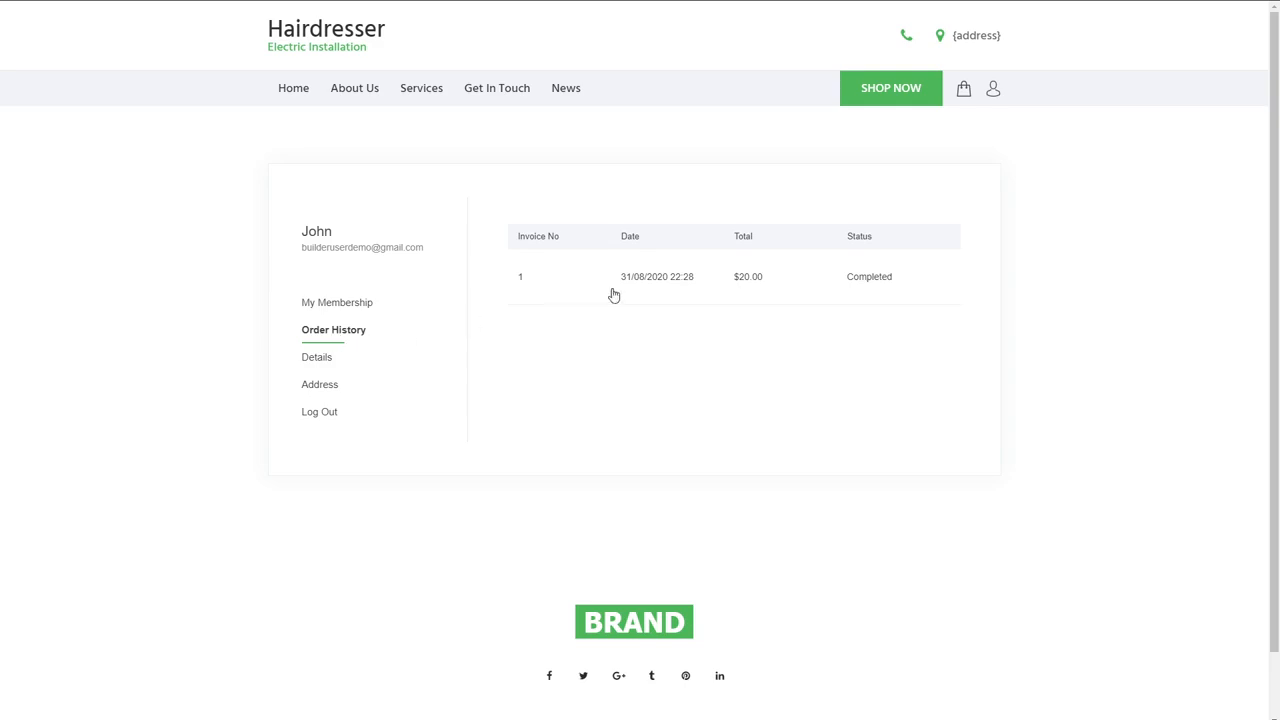
pyautogui.click(687, 279)
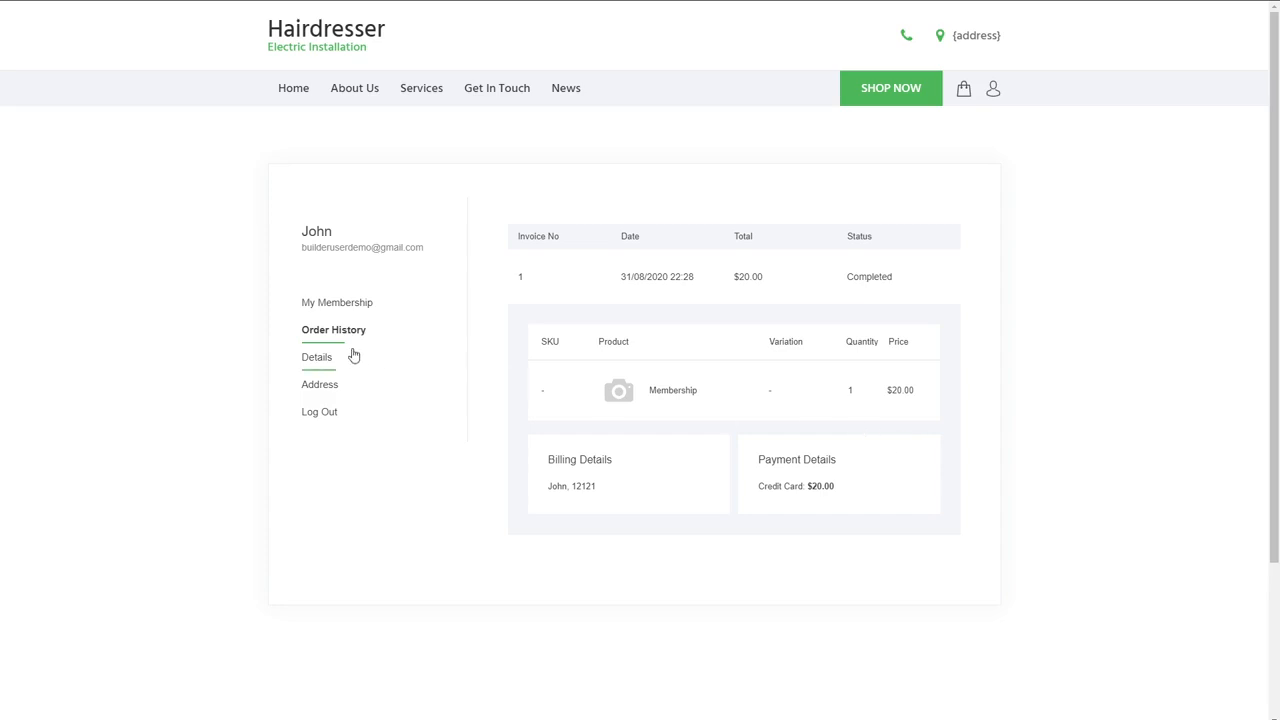
pyautogui.click(346, 311)
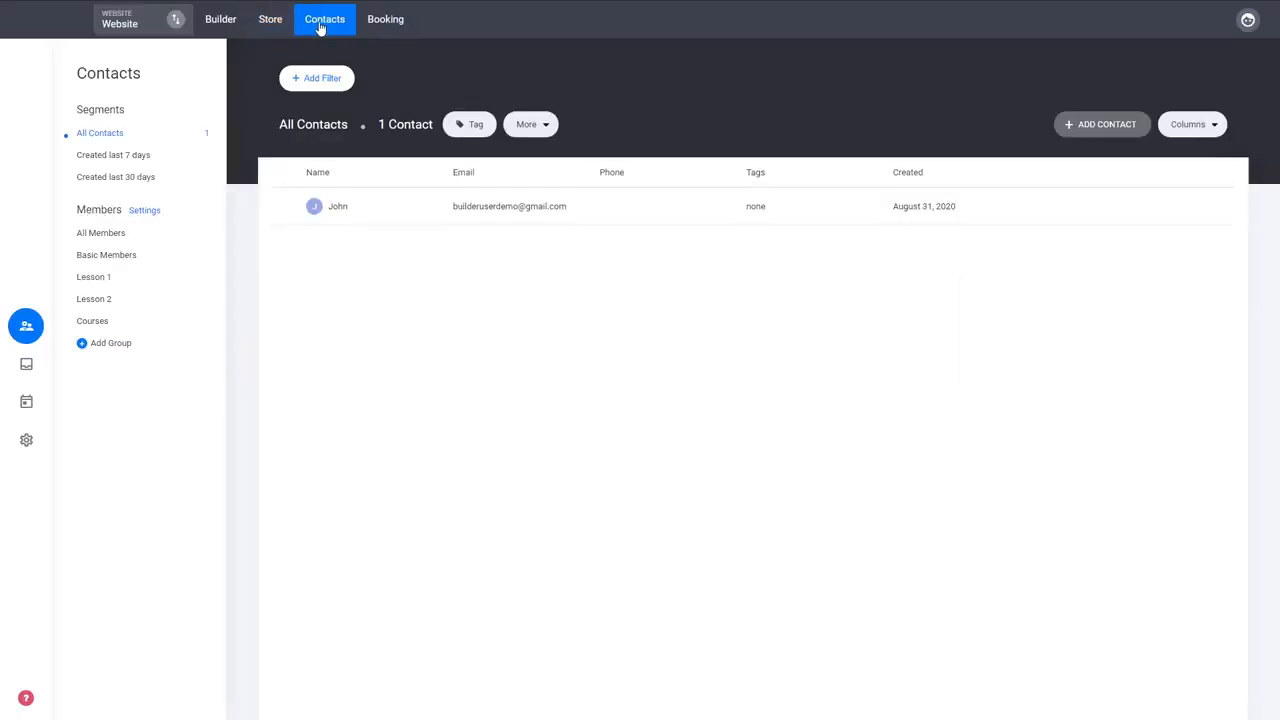
# - Return to the website builder and open the Membership Dashboard page from the Courses folder
pyautogui.click(222, 20)
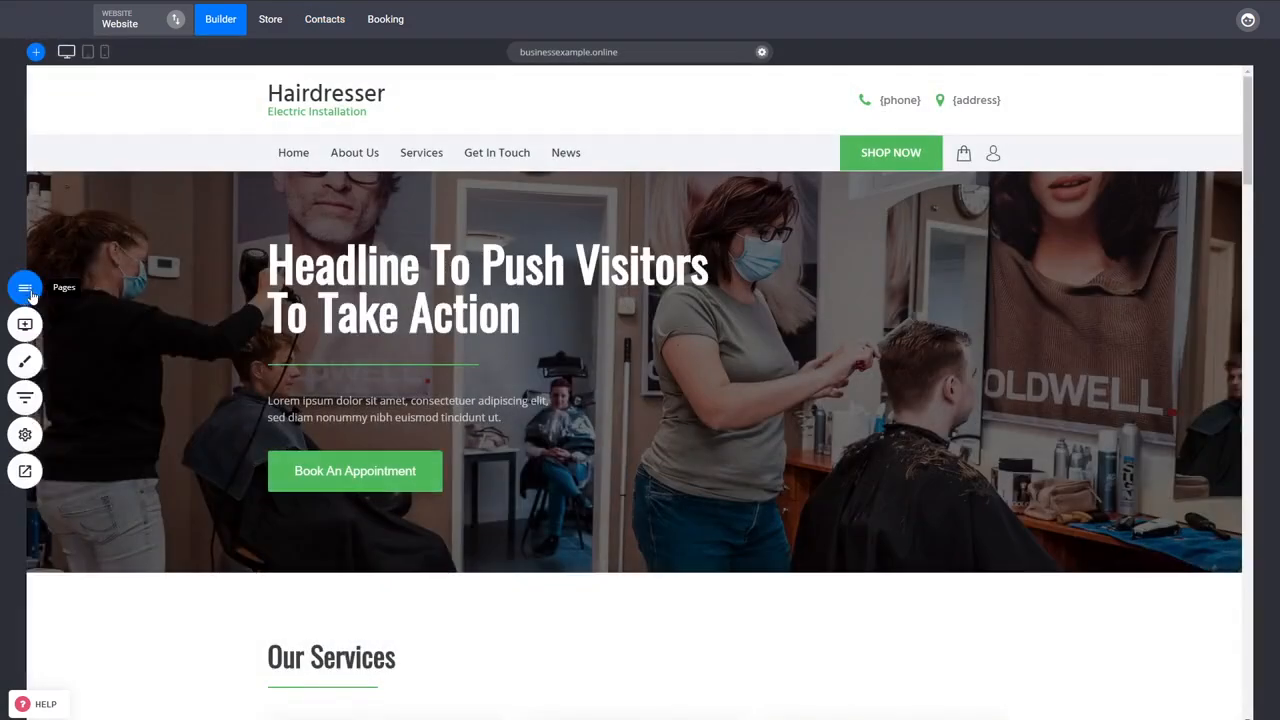
pyautogui.click(28, 290)
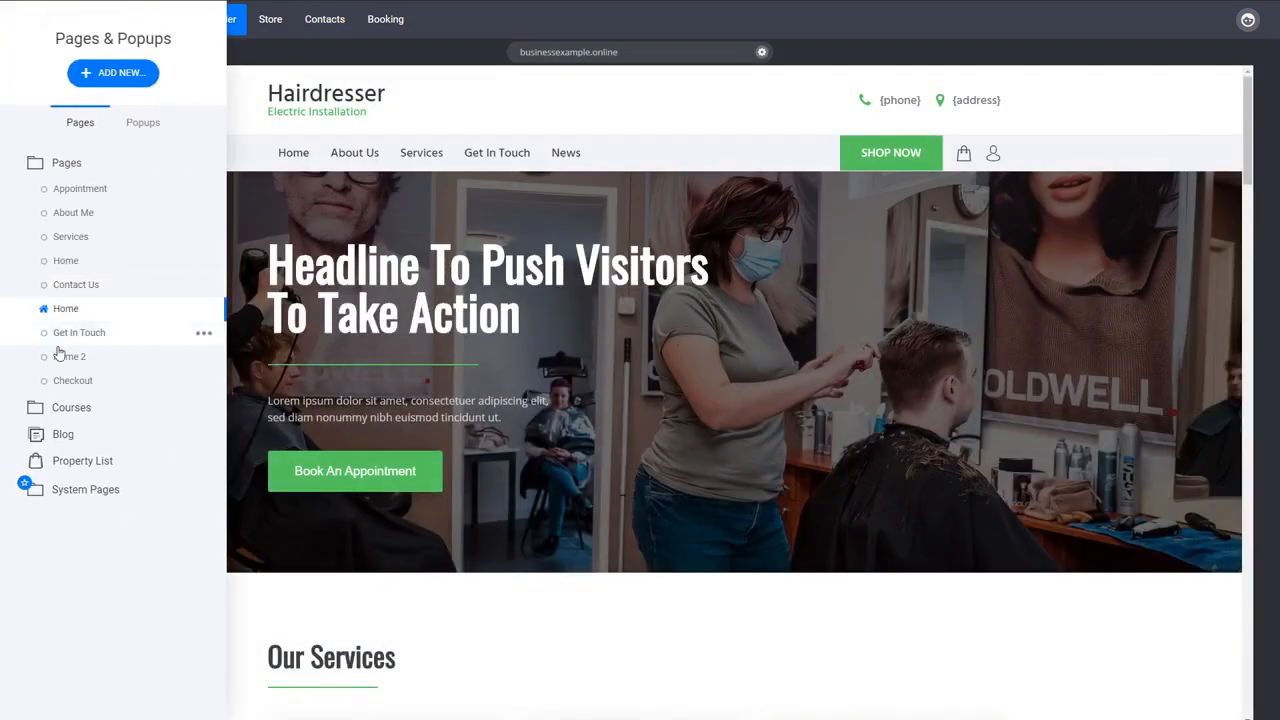
pyautogui.click(90, 408)
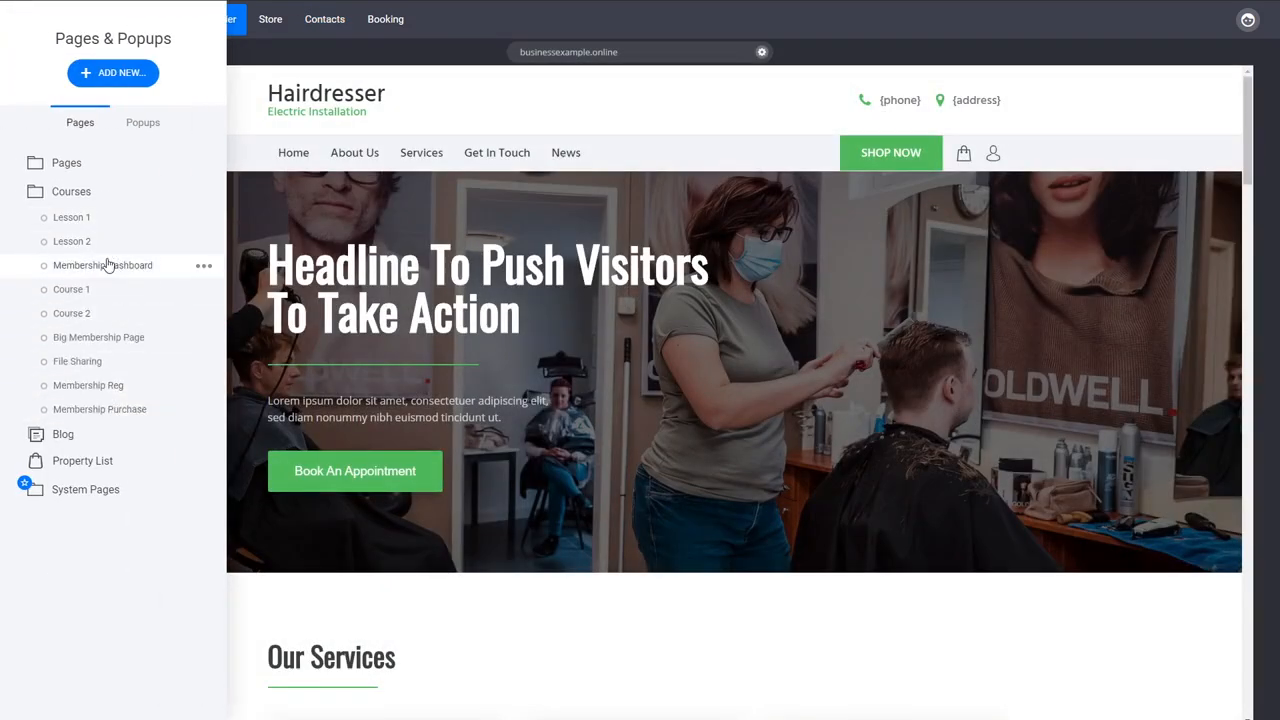
pyautogui.click(105, 266)
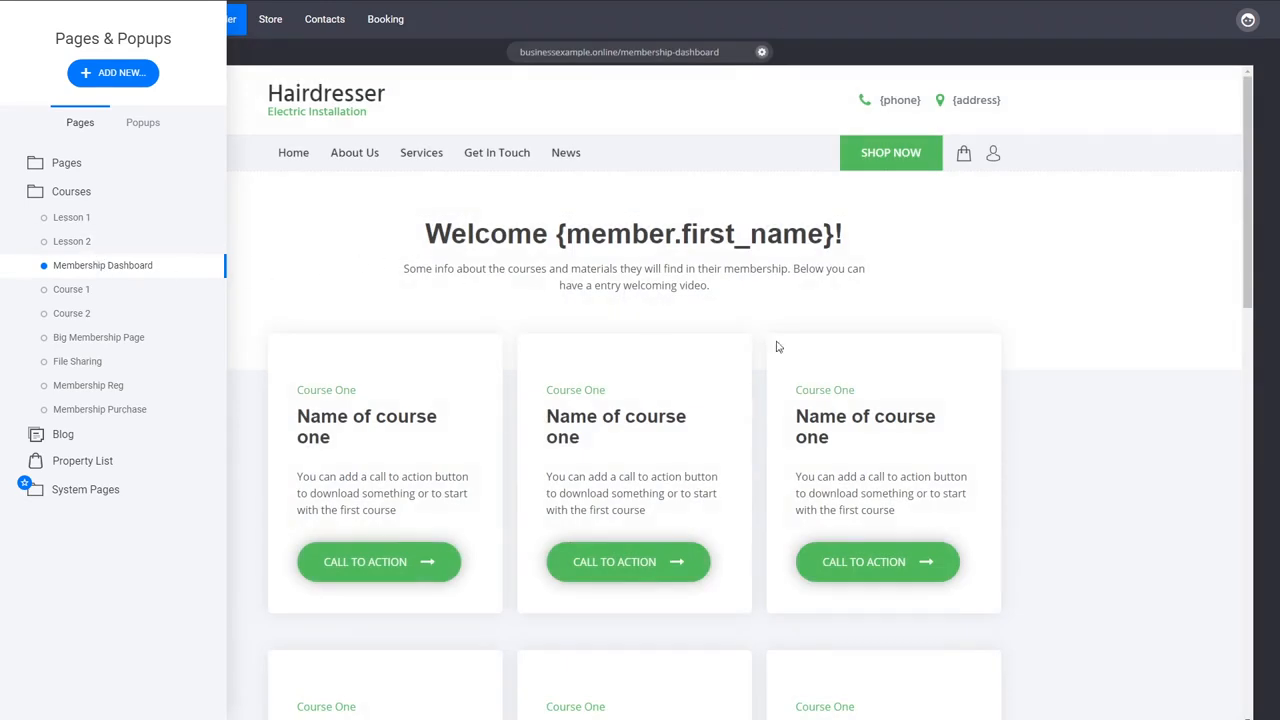
pyautogui.click(1020, 394)
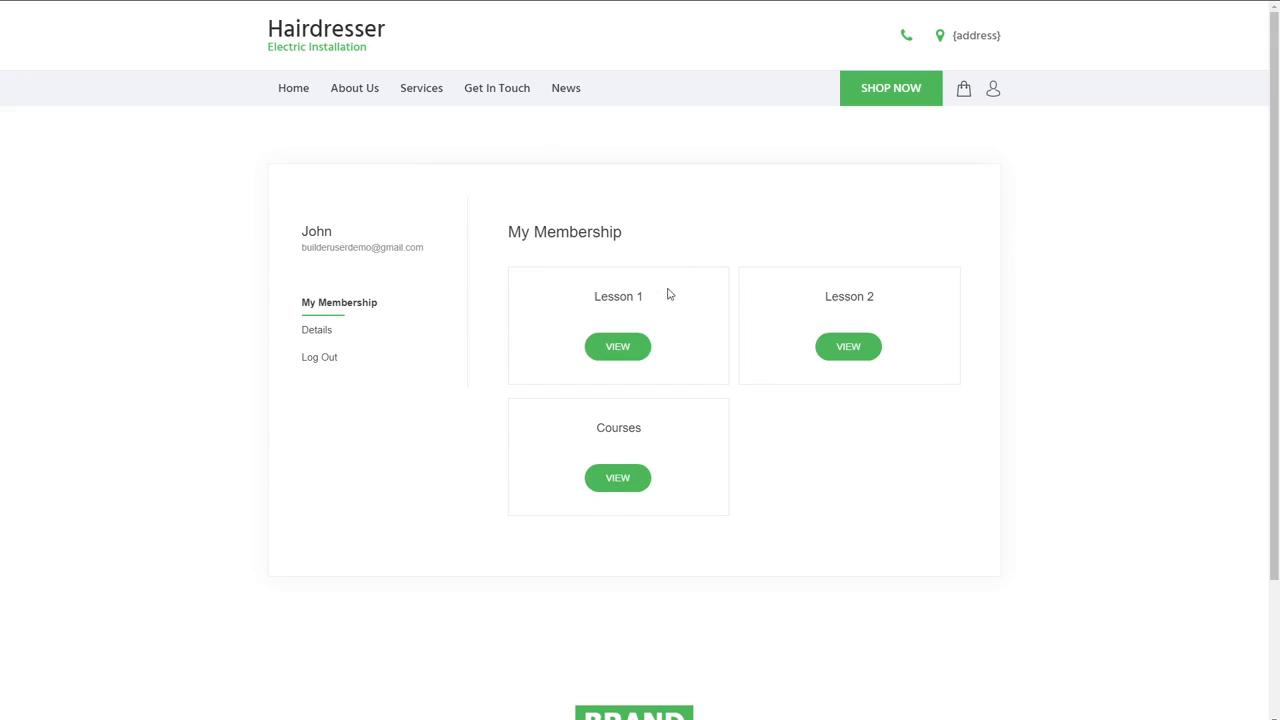
# - View the Courses content as a member and compare its welcome heading with the {member.first_name} placeholder in the builder
pyautogui.click(617, 478)
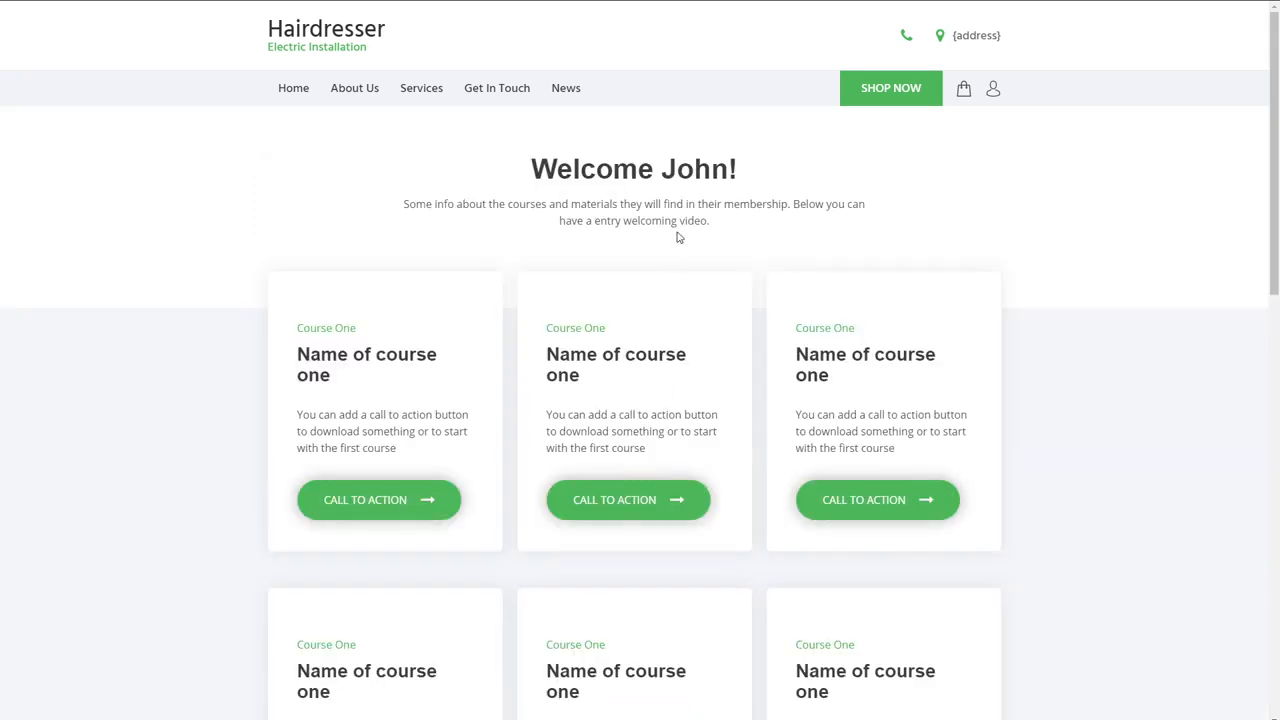
pyautogui.moveTo(666, 169); pyautogui.dragTo(724, 172)
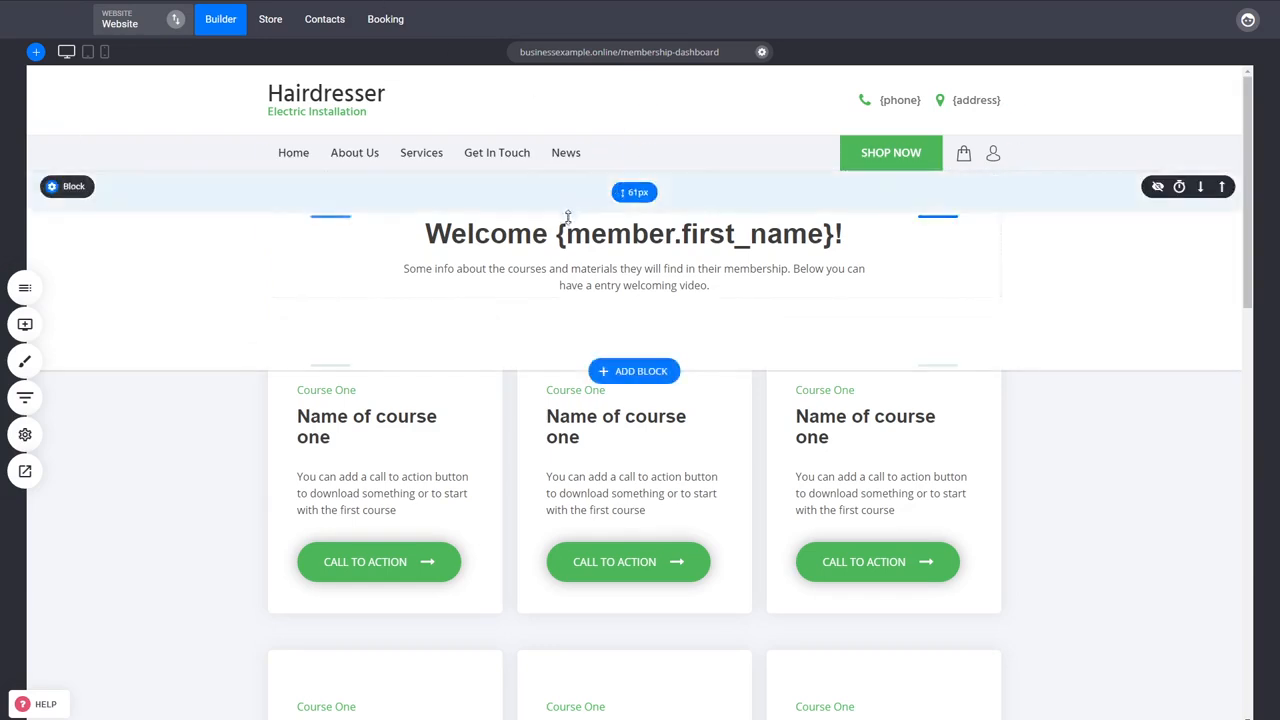
pyautogui.click(559, 233)
pyautogui.moveTo(557, 233); pyautogui.dragTo(838, 233)
pyautogui.click(1030, 505)
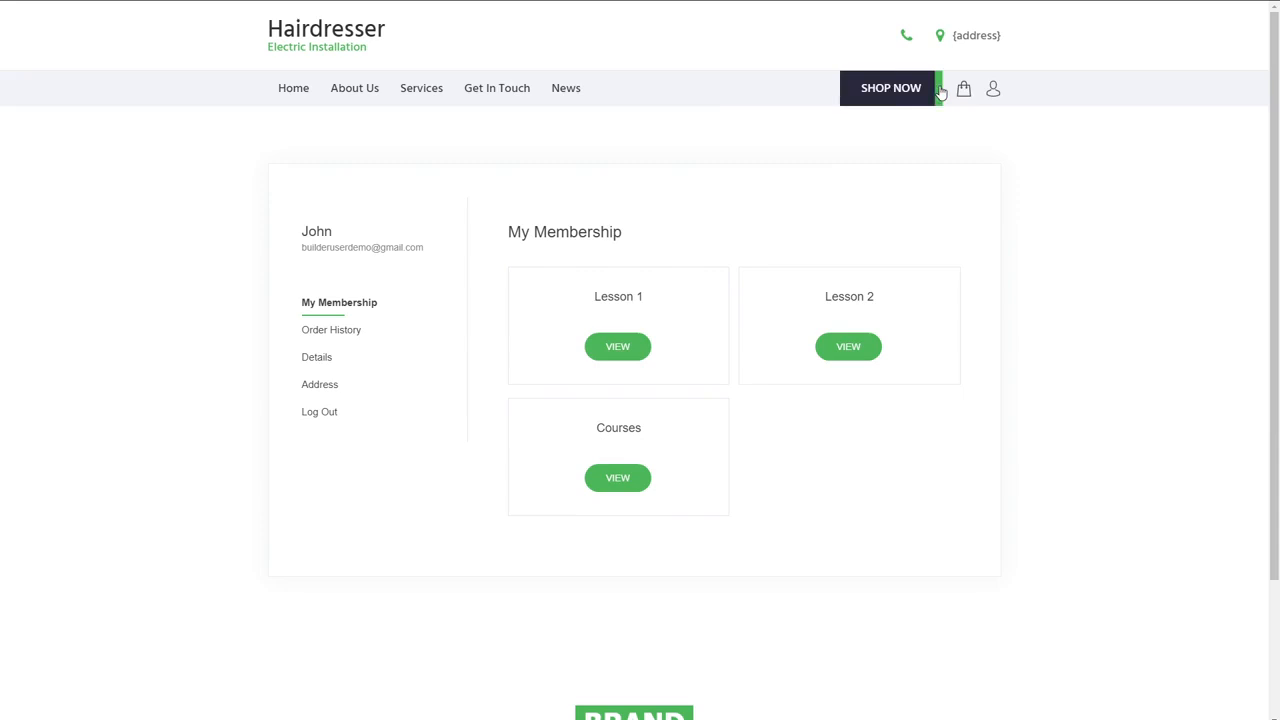
# - Open the shopping cart on the live site, continue to the store and look through the product list
pyautogui.click(964, 92)
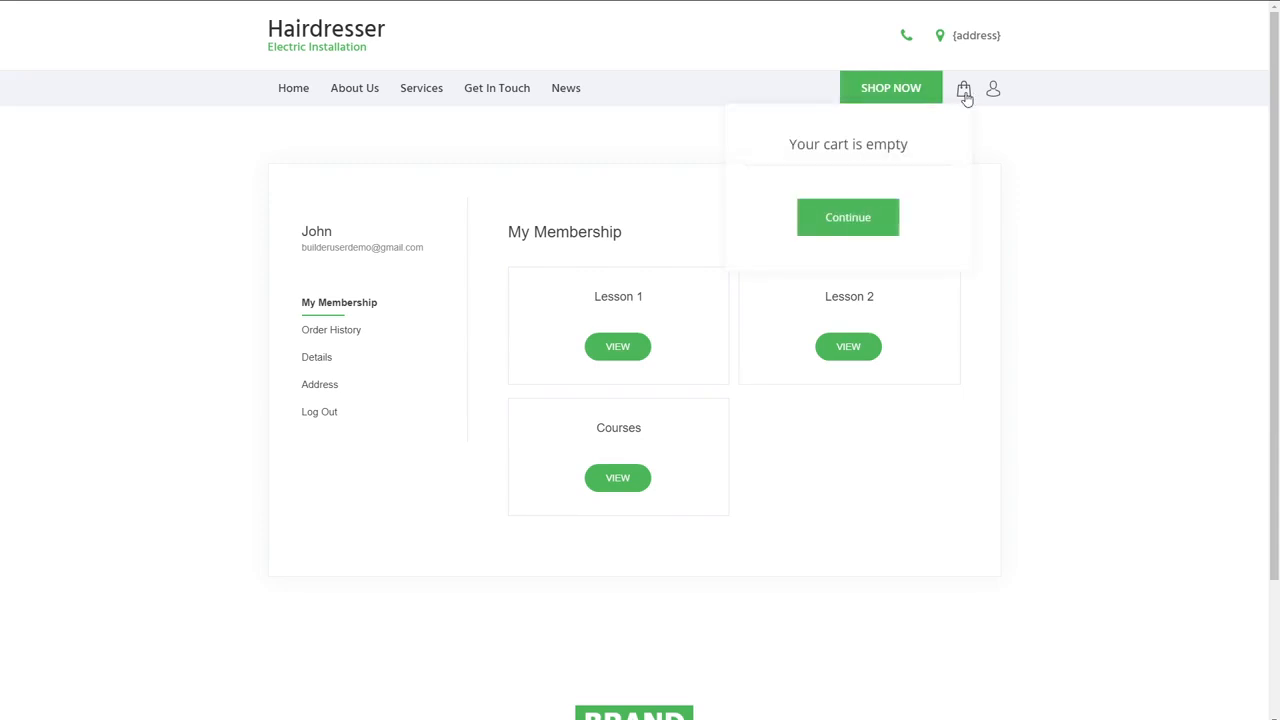
pyautogui.click(967, 98)
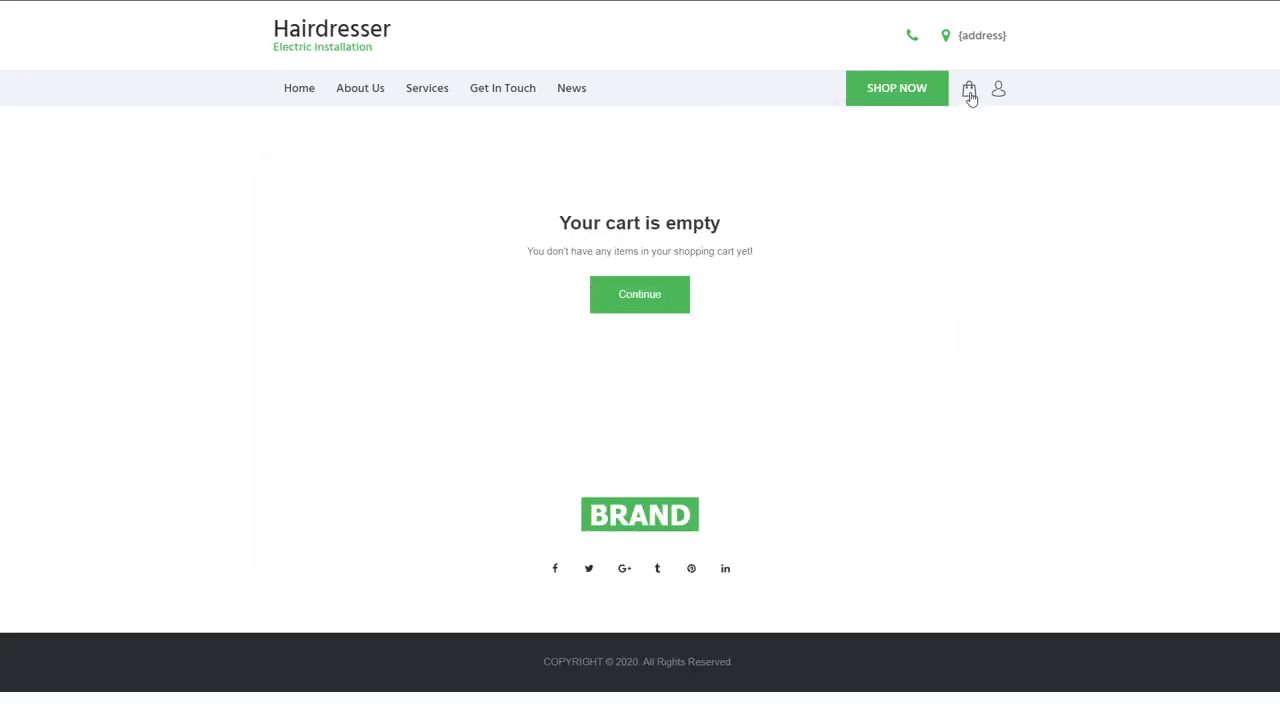
pyautogui.click(657, 309)
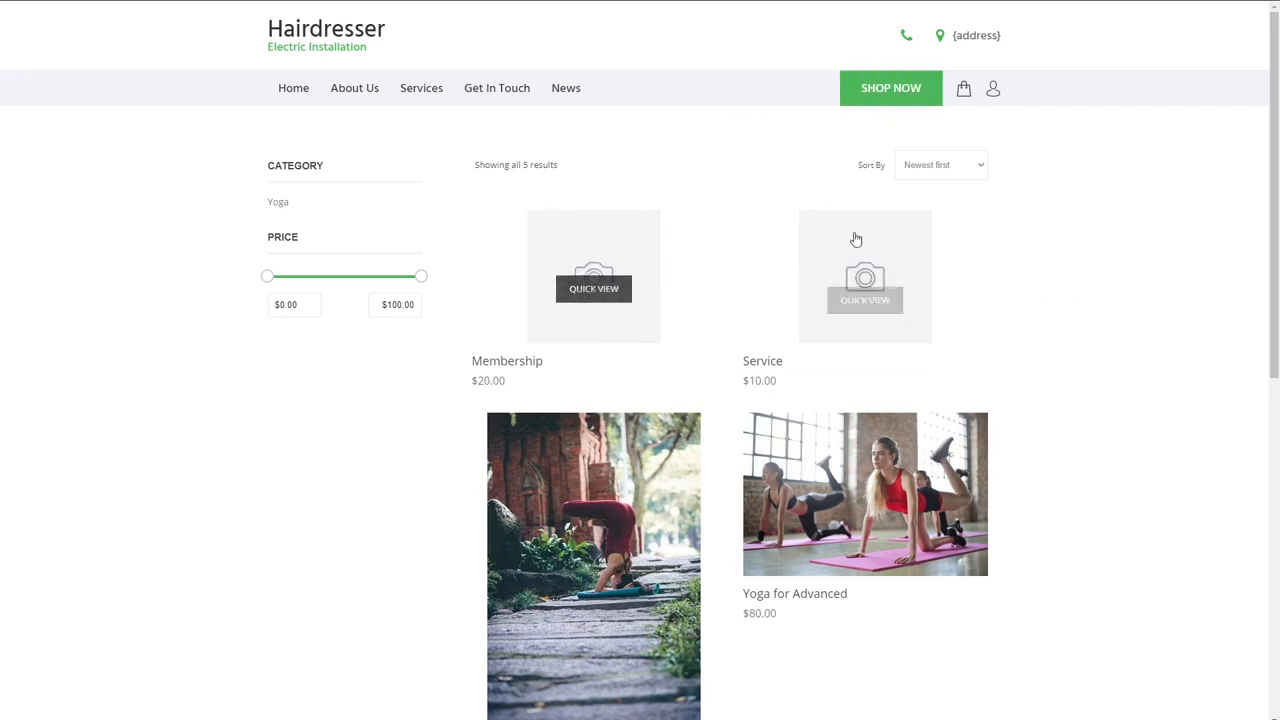
pyautogui.scroll(-1, 1072, 461)
pyautogui.scroll(-2, 1072, 461)
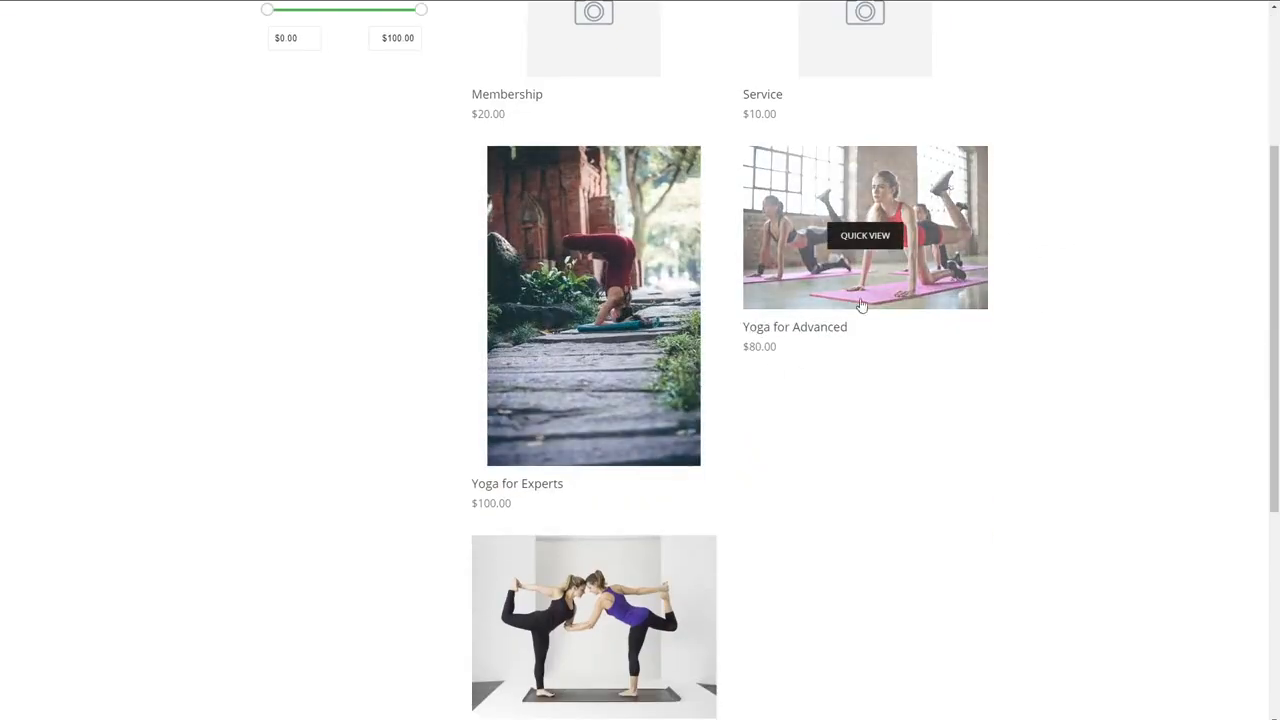
pyautogui.scroll(-2, 679, 538)
pyautogui.scroll(5, 771, 500)
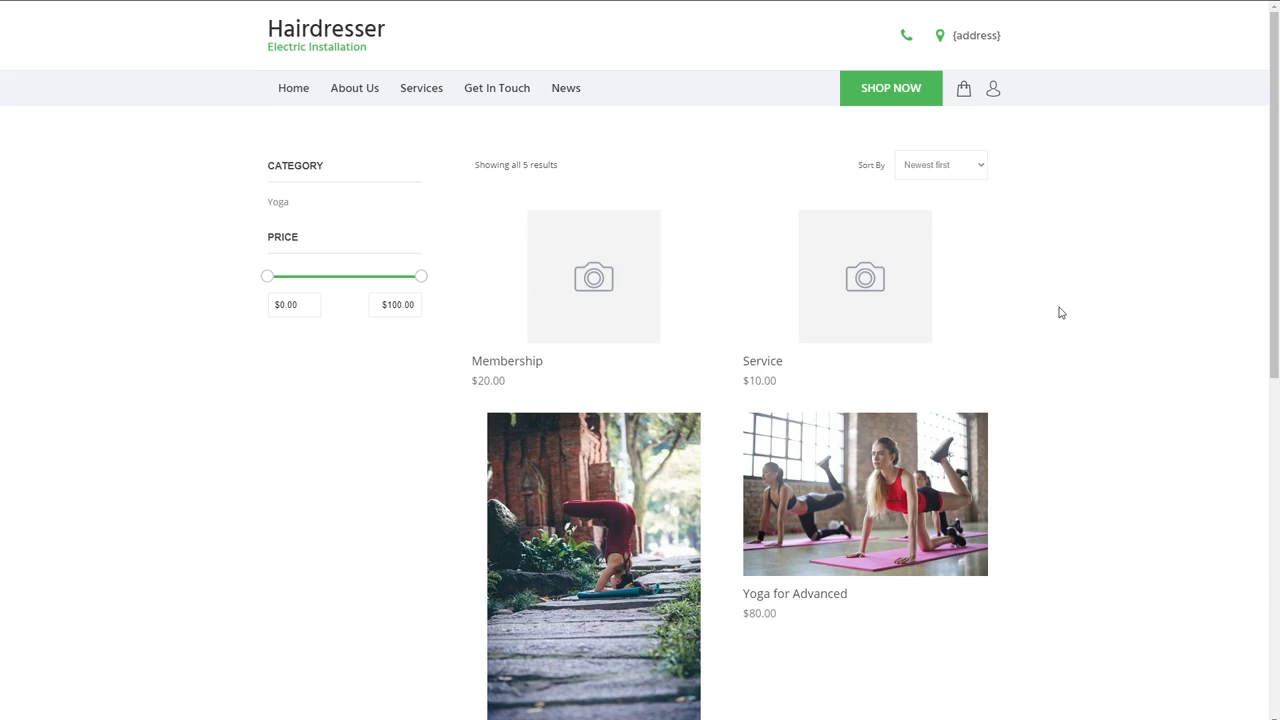
# - Open the Membership product in the store, add it to the cart and open the cart
pyautogui.moveTo(606, 309)
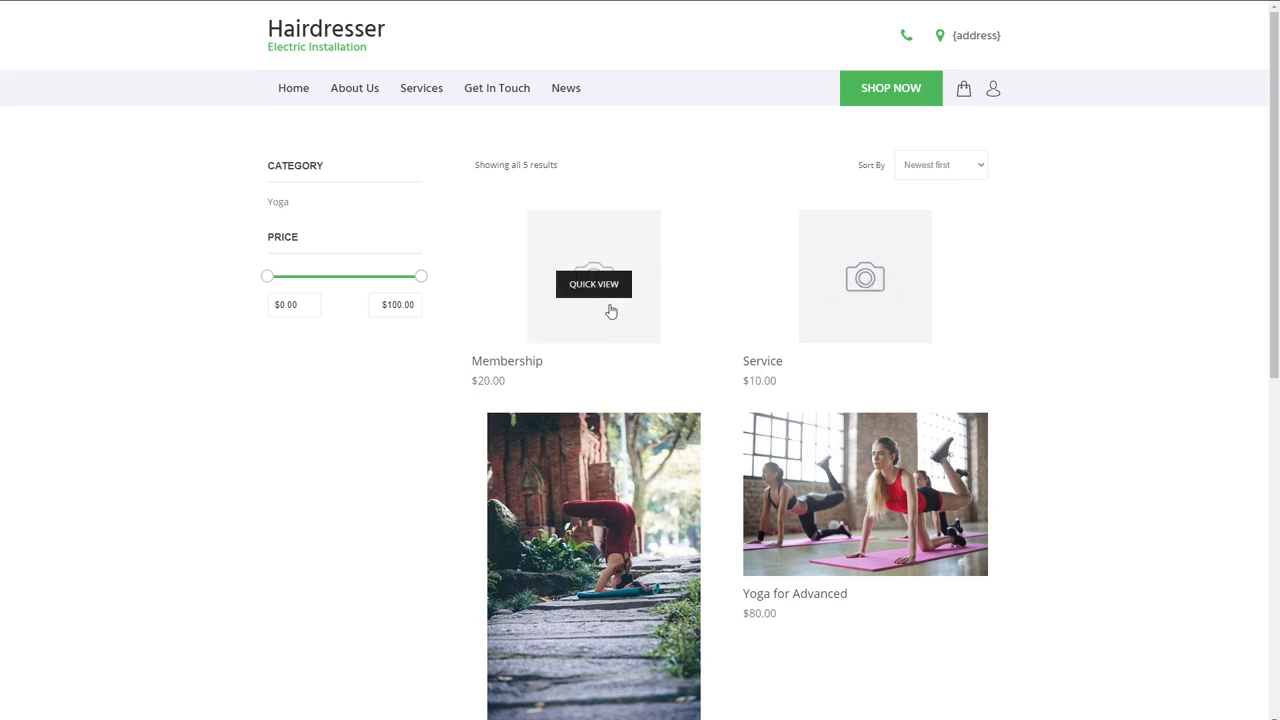
pyautogui.click(609, 318)
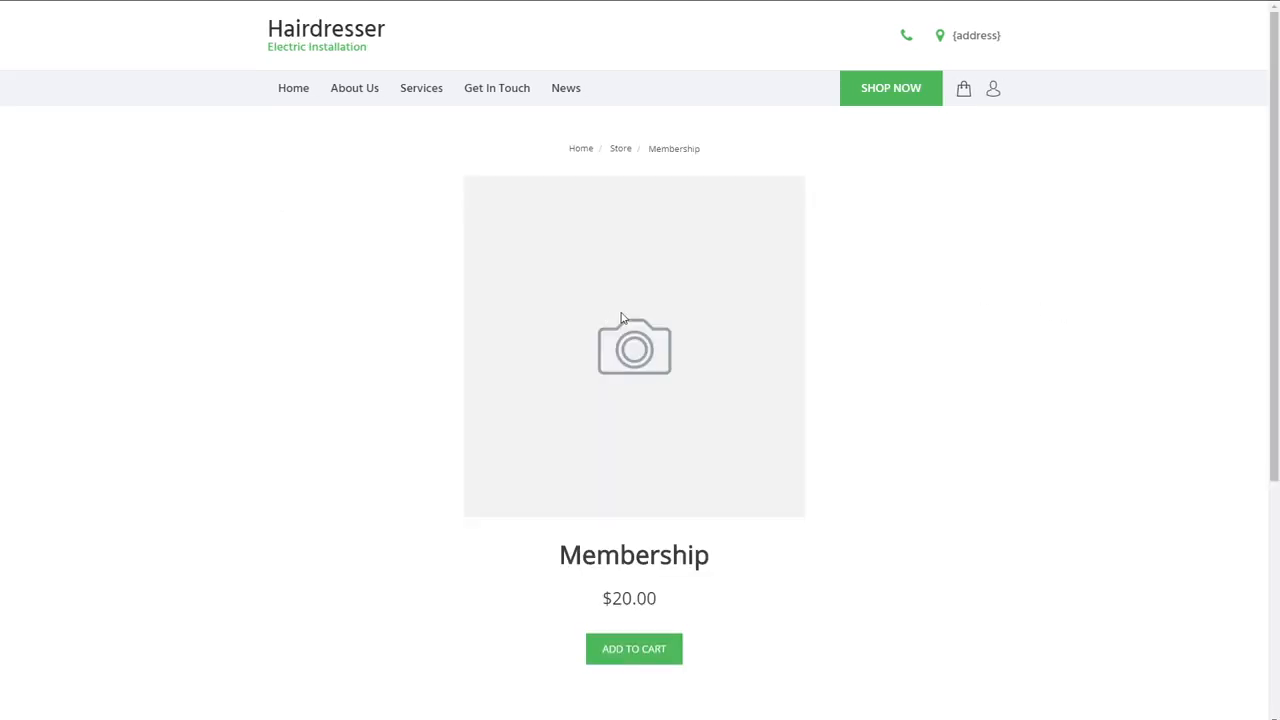
pyautogui.click(646, 655)
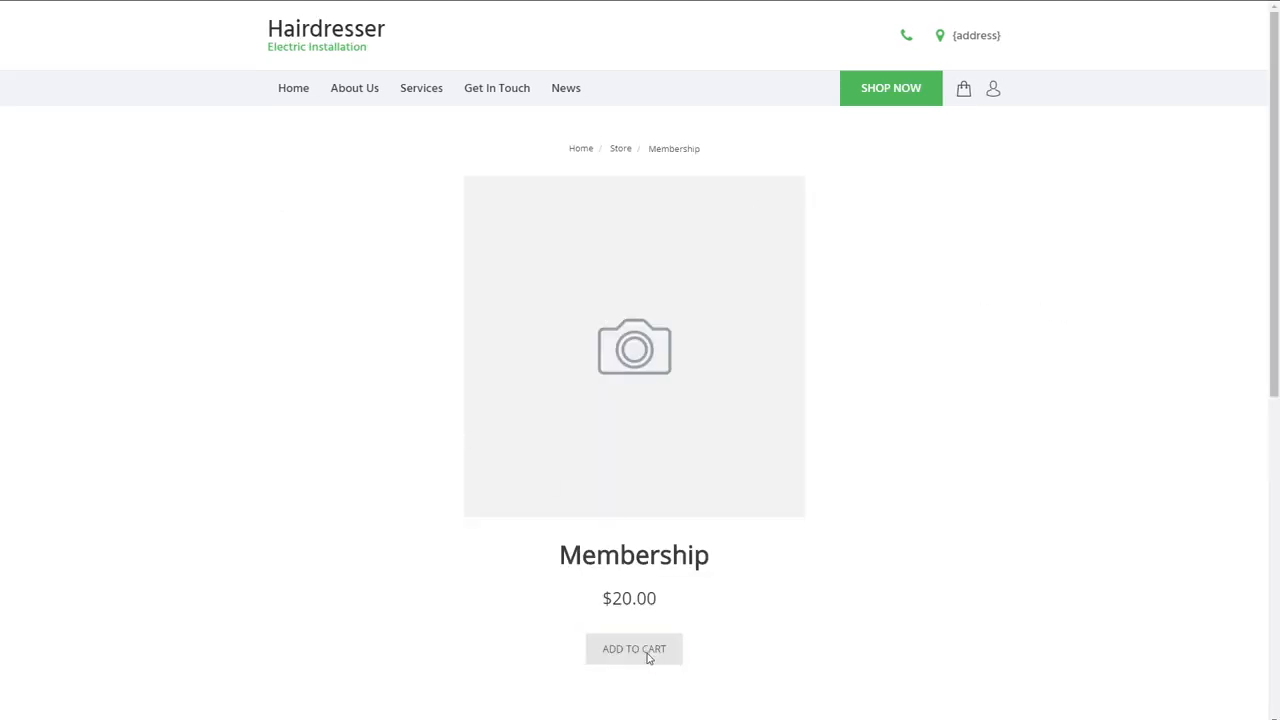
pyautogui.click(946, 93)
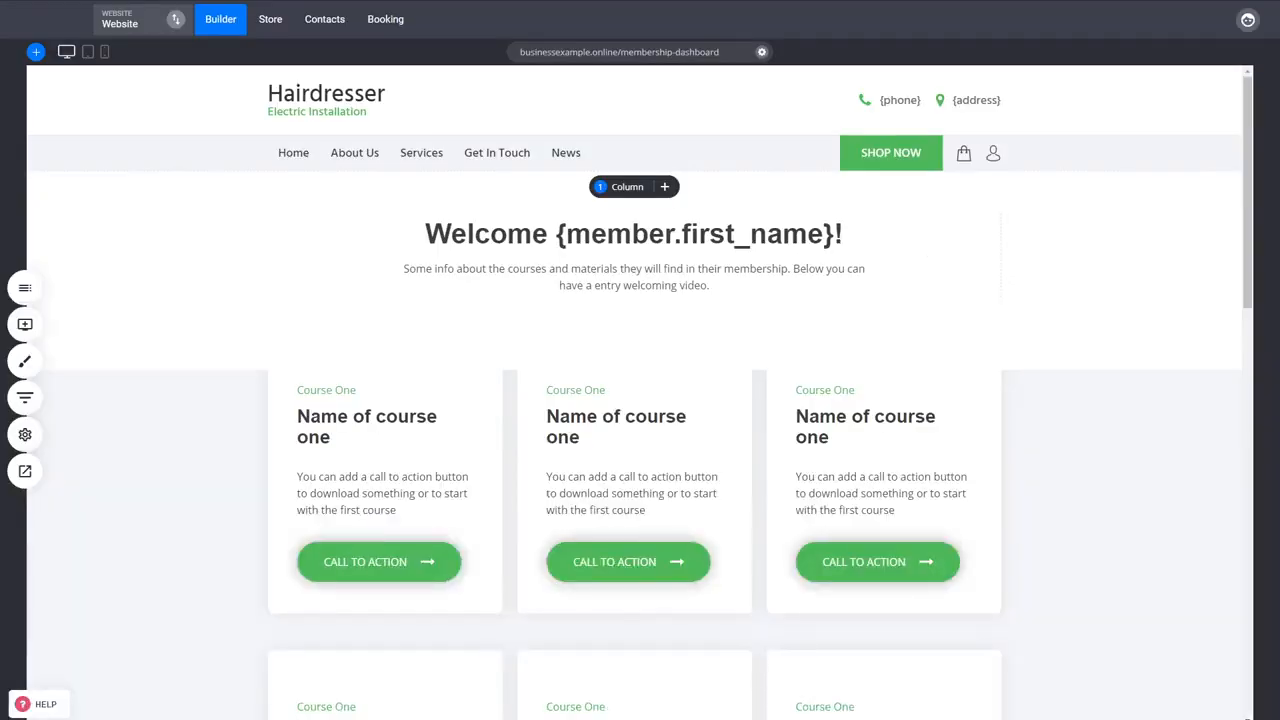
# - Open the Membership Purchase page from the Courses folder in the builder and review its checkout form
pyautogui.click(25, 288)
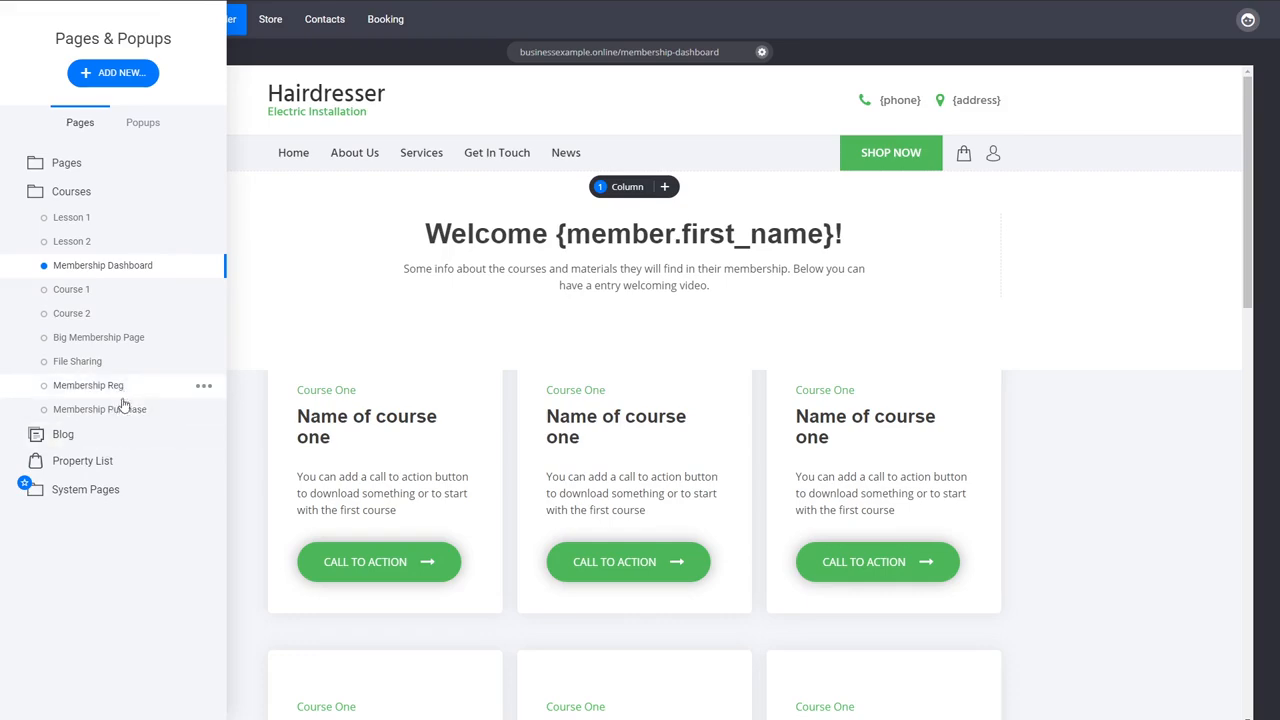
pyautogui.click(123, 411)
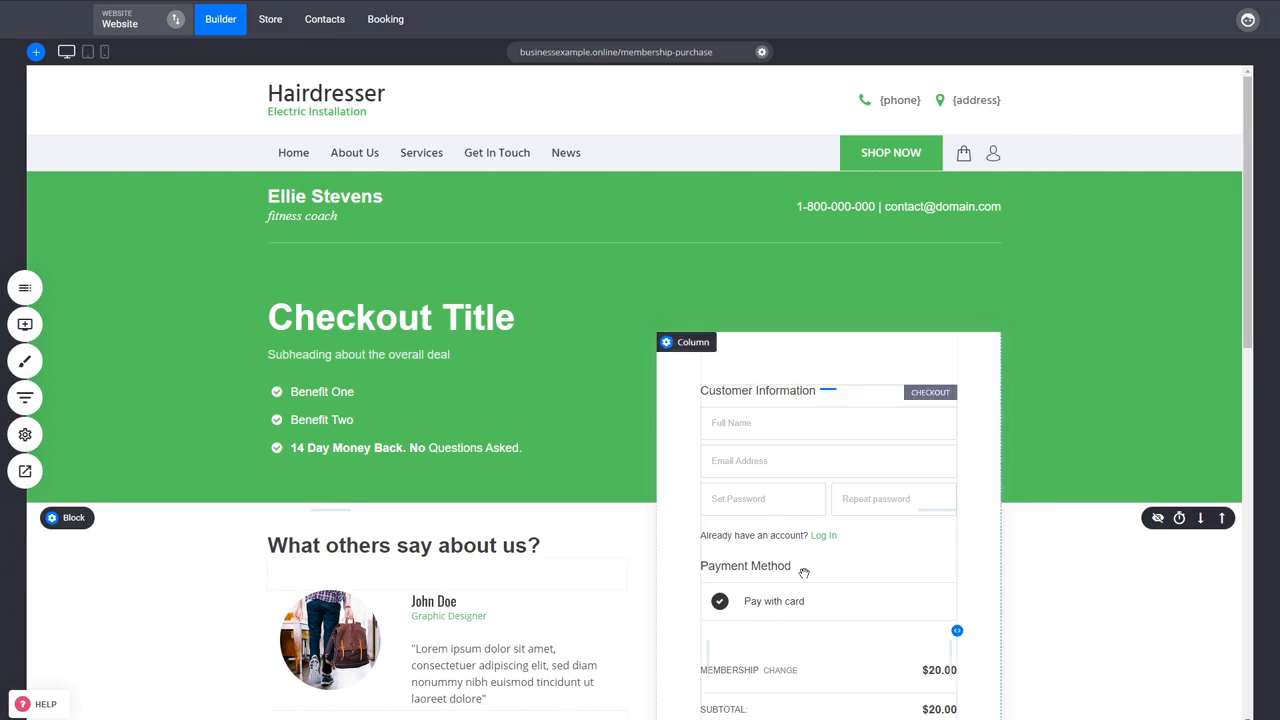
pyautogui.scroll(-3, 815, 575)
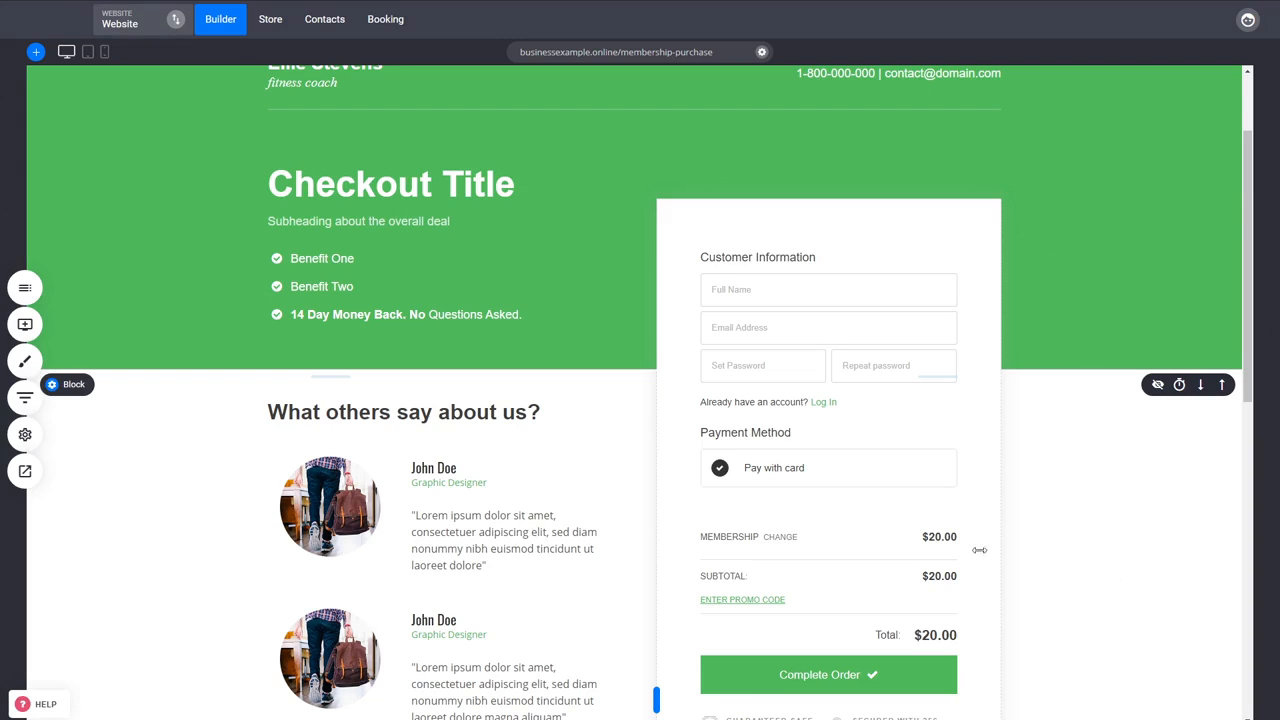
pyautogui.scroll(2, 979, 550)
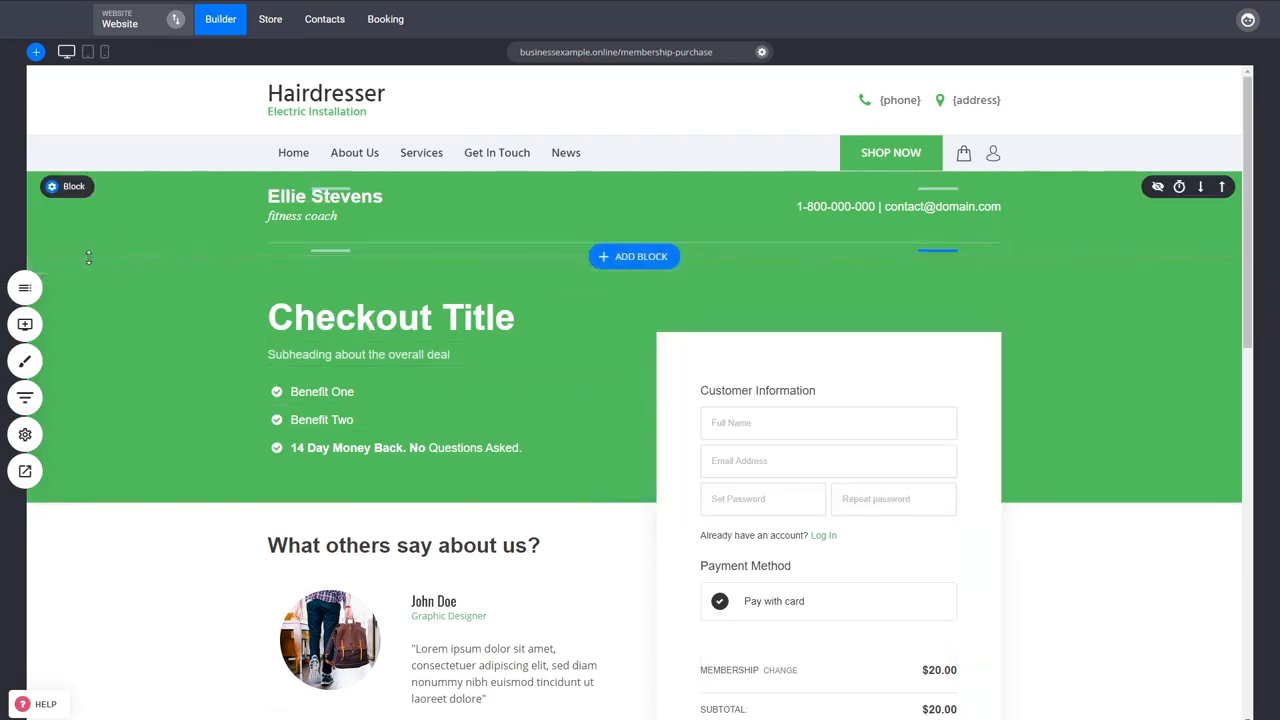
# - View the Lesson 1 and File Sharing pages from the Courses folder in the builder
pyautogui.click(27, 288)
pyautogui.click(85, 219)
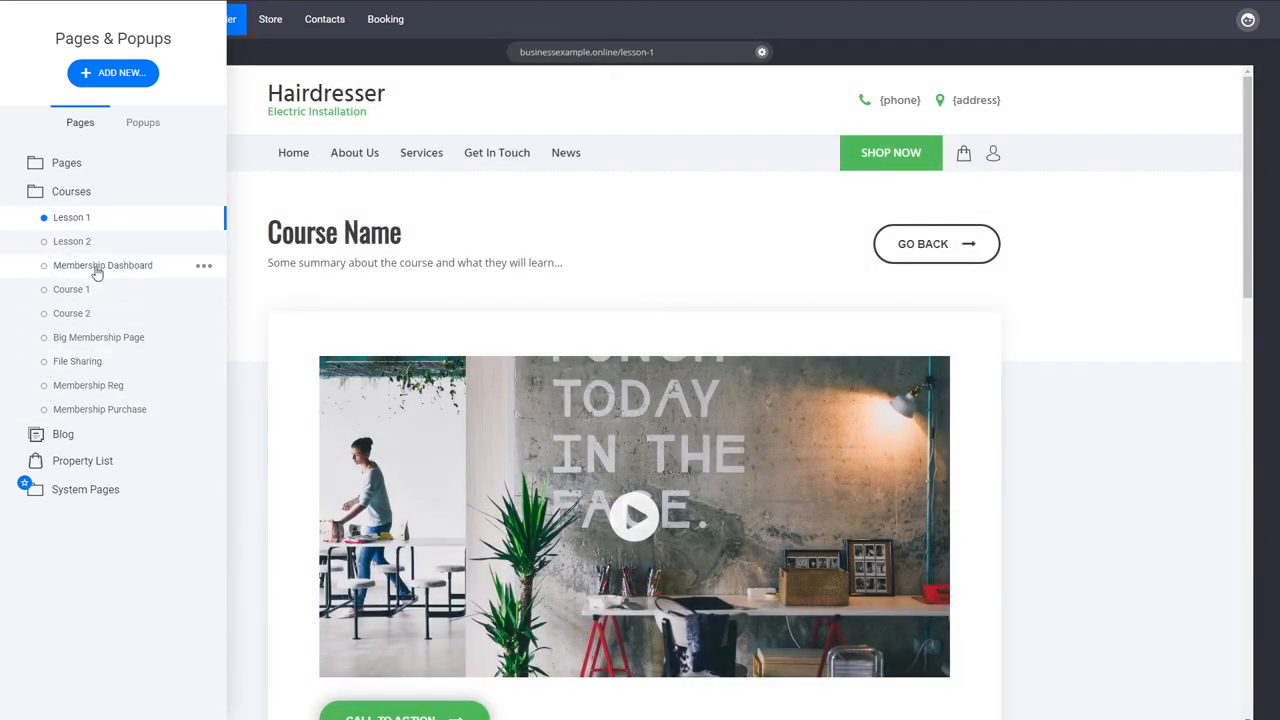
pyautogui.click(83, 365)
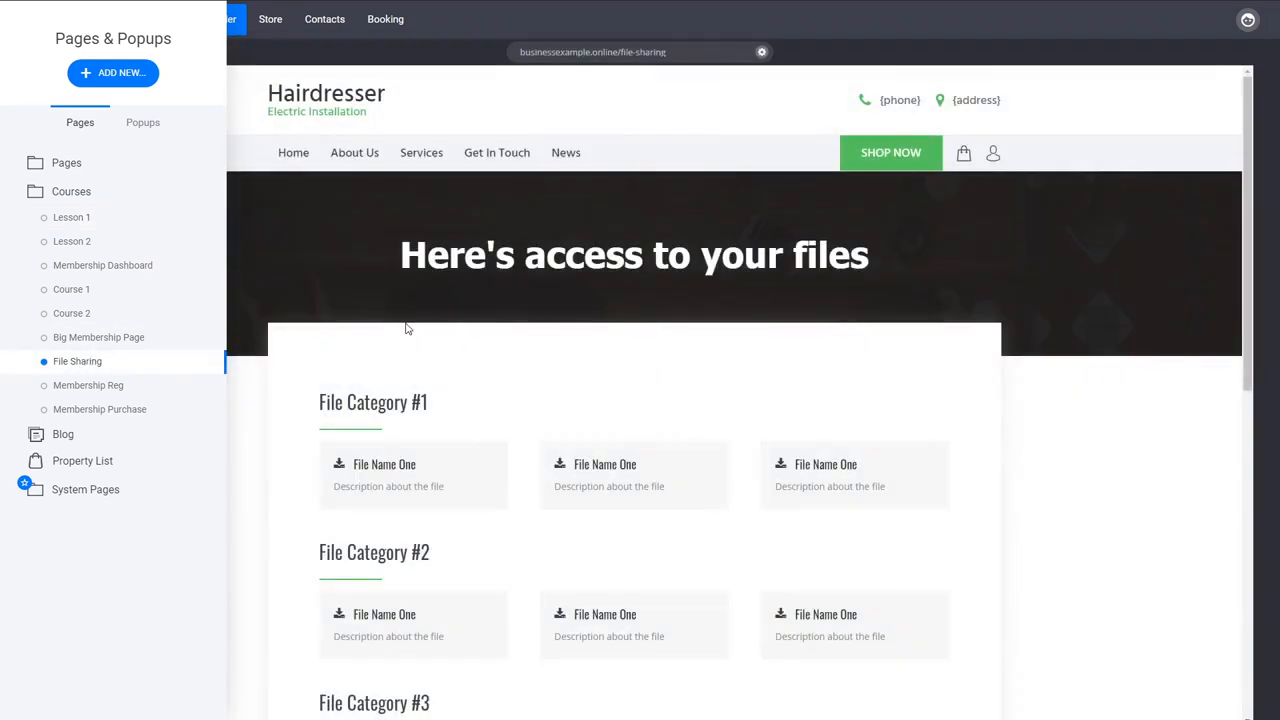
# - Review the page access and member group settings of Lesson 1, close them without saving and open the Contacts section
pyautogui.click(201, 217)
pyautogui.click(207, 113)
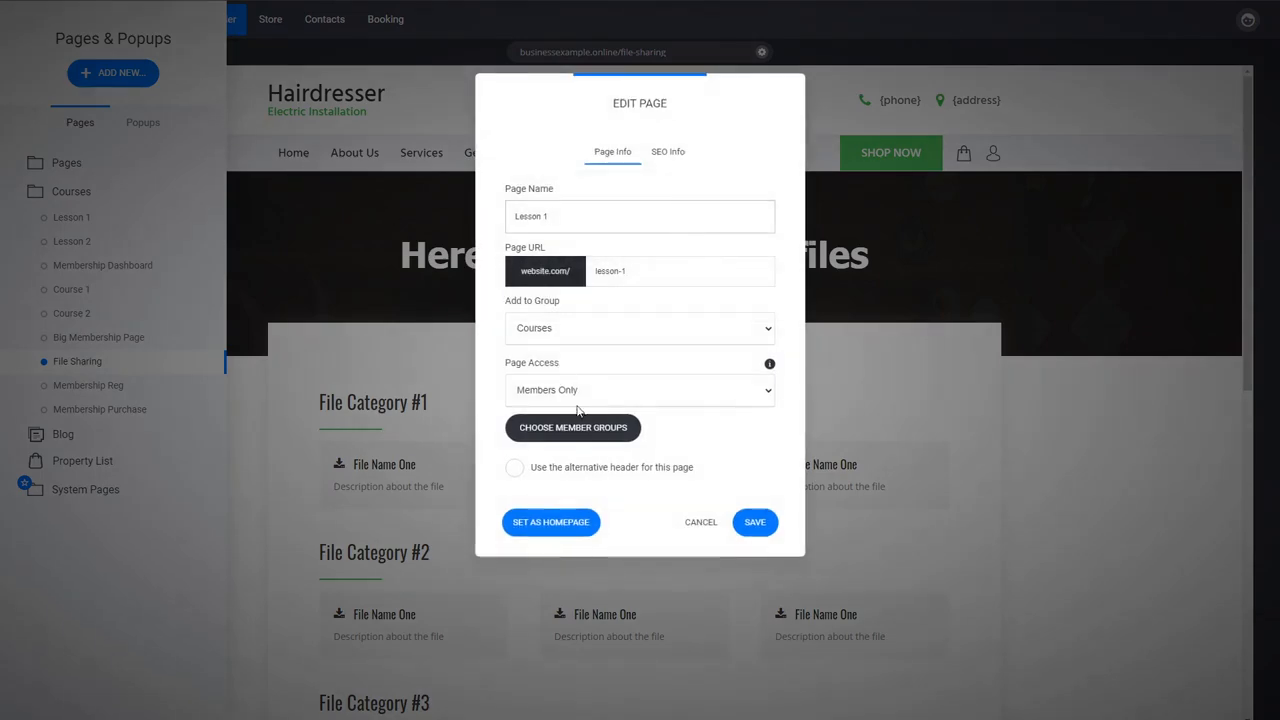
pyautogui.click(598, 434)
pyautogui.click(667, 303)
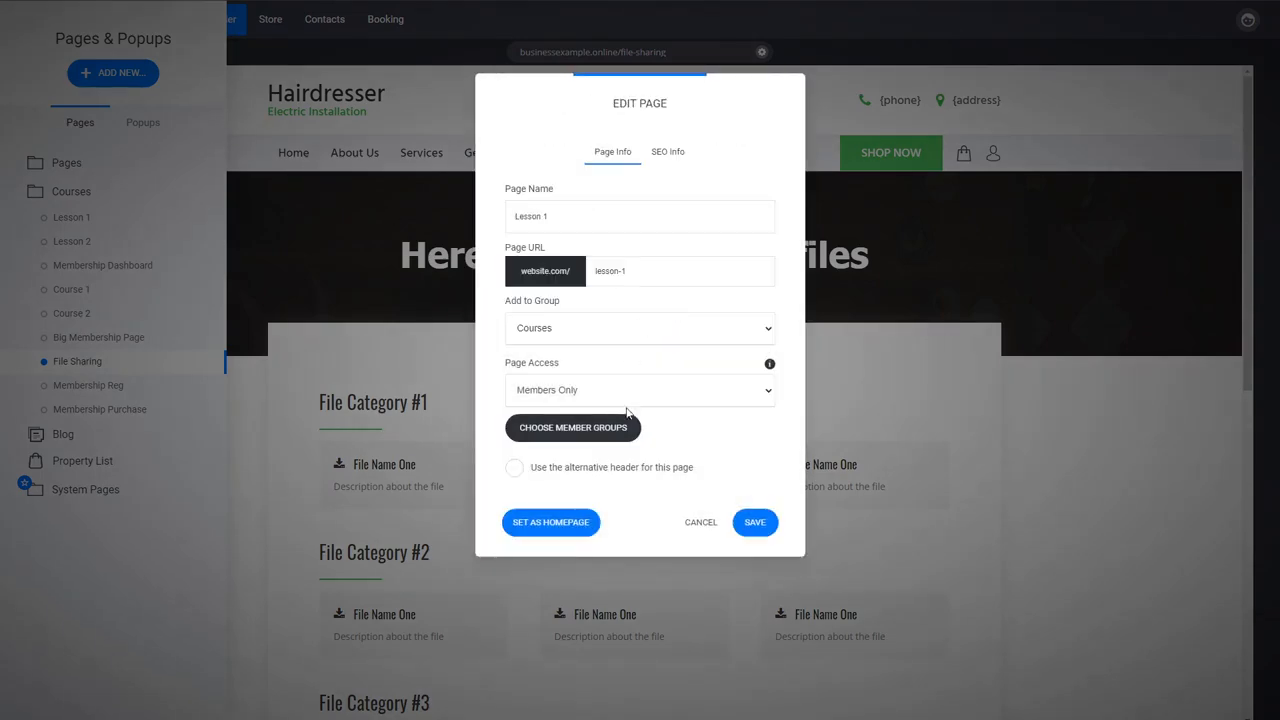
pyautogui.click(700, 524)
pyautogui.click(327, 19)
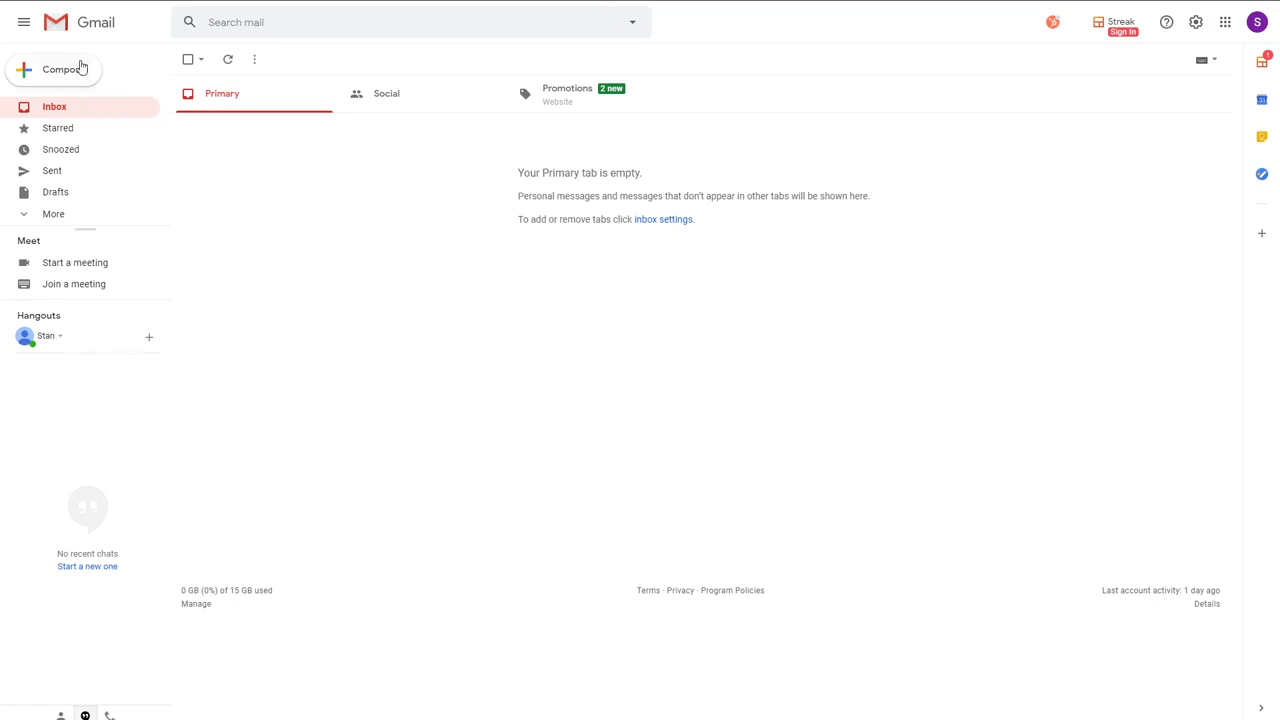
# - Switch to Gmail, look through the Social and Promotions mail and open the "Your order is complete" email
pyautogui.click(55, 1)
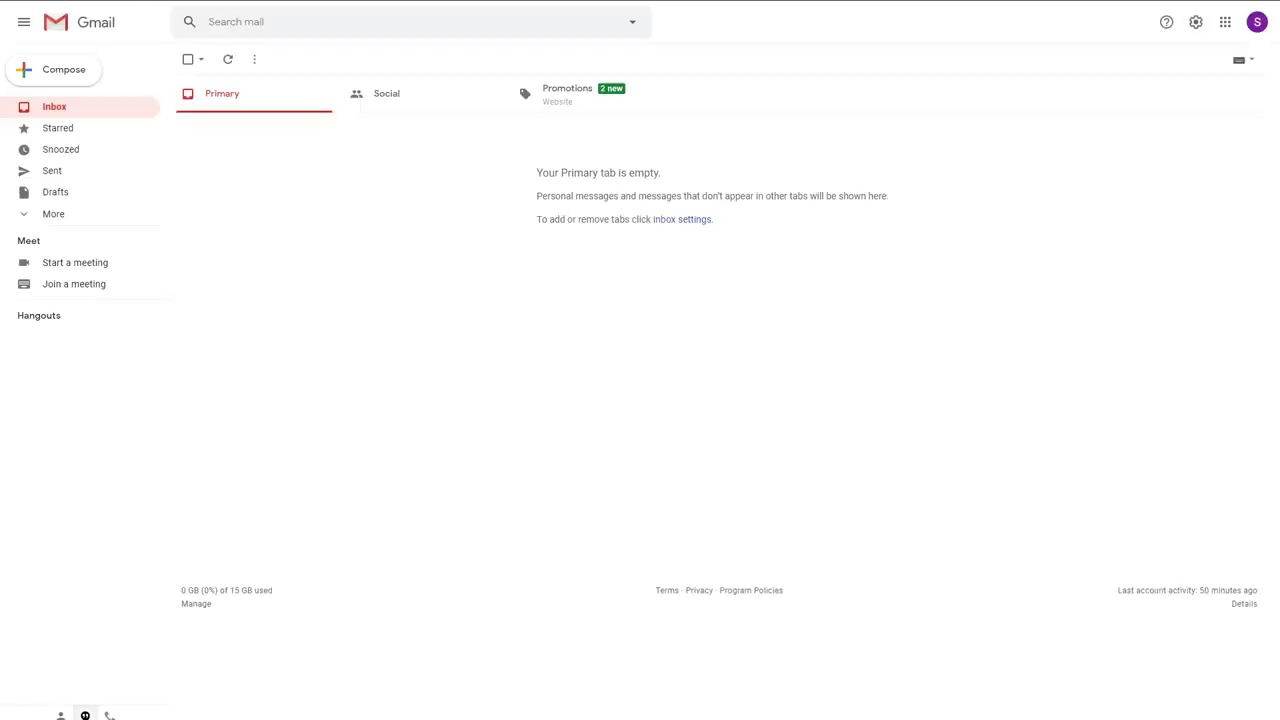
pyautogui.click(386, 100)
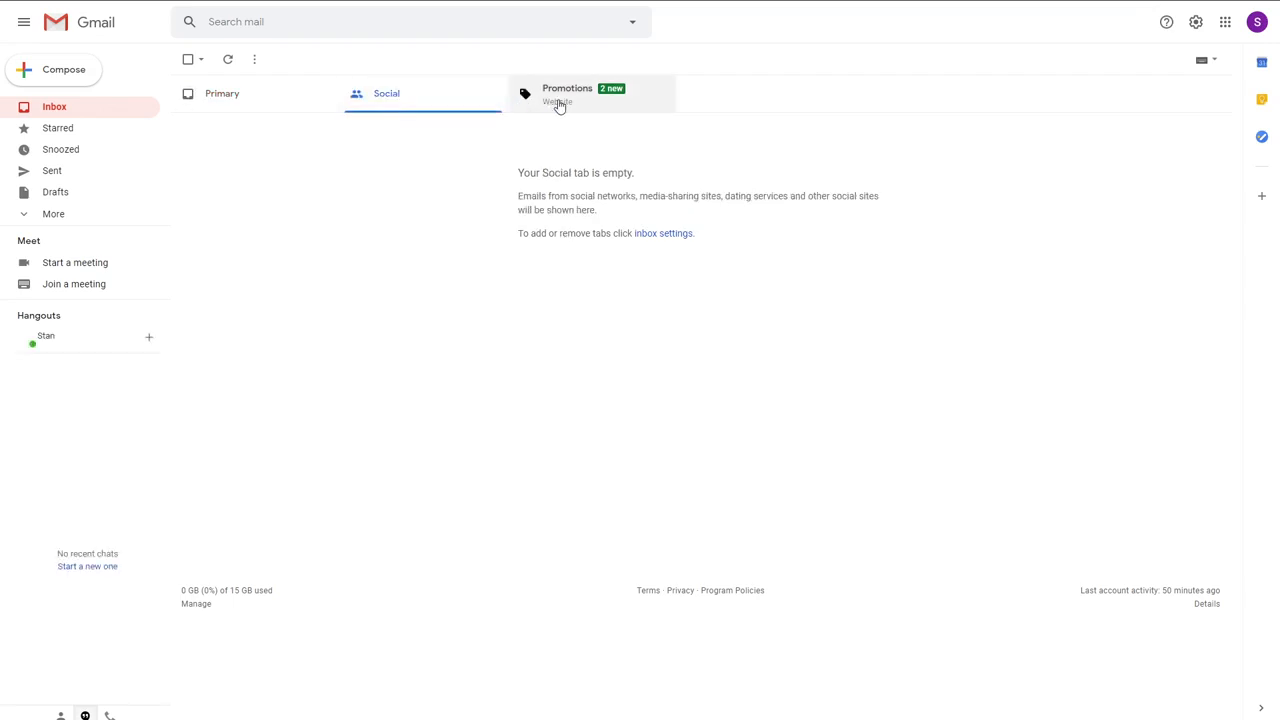
pyautogui.click(560, 100)
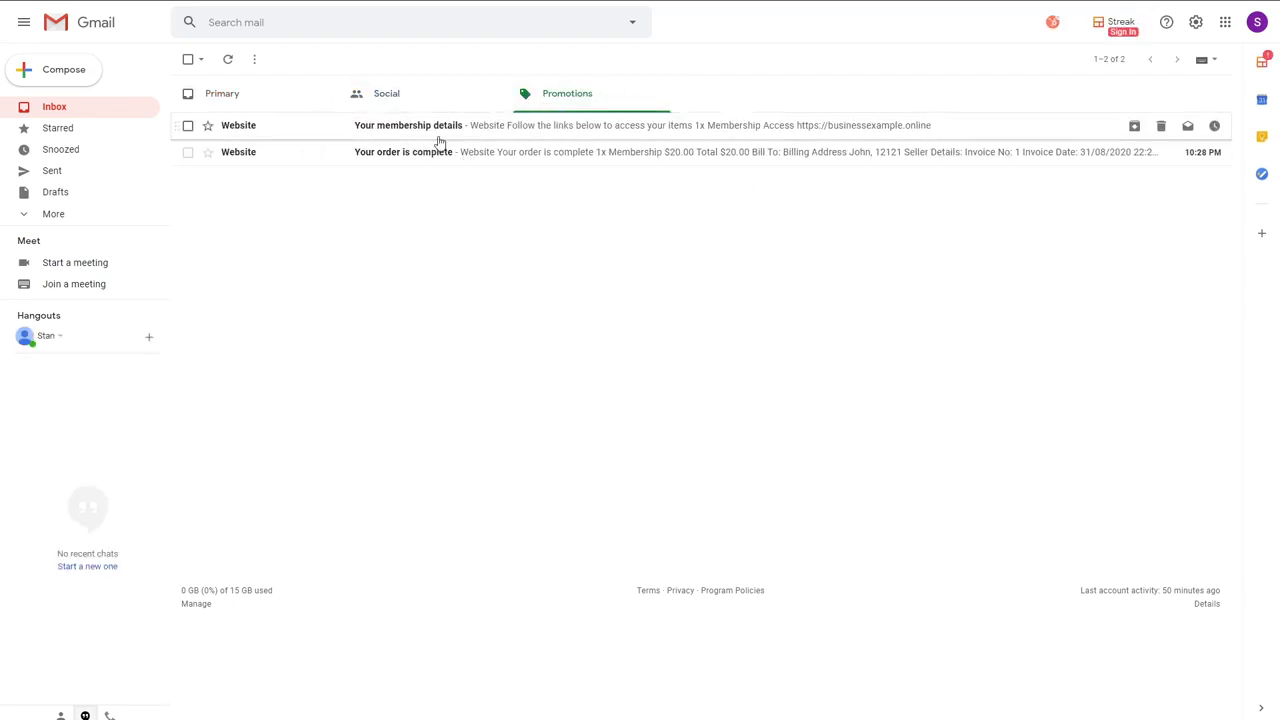
pyautogui.click(437, 160)
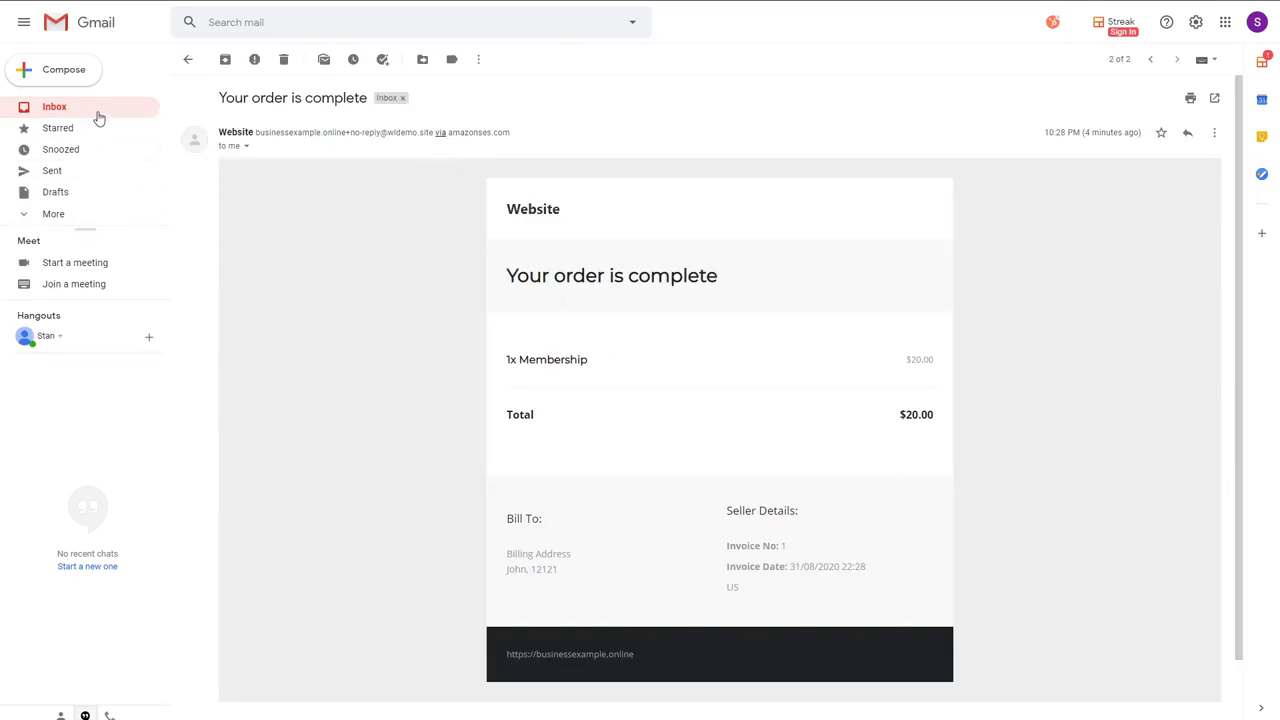
# - Open the "Your membership details" email and follow its Membership access link to the member dashboard
pyautogui.click(187, 59)
pyautogui.click(416, 132)
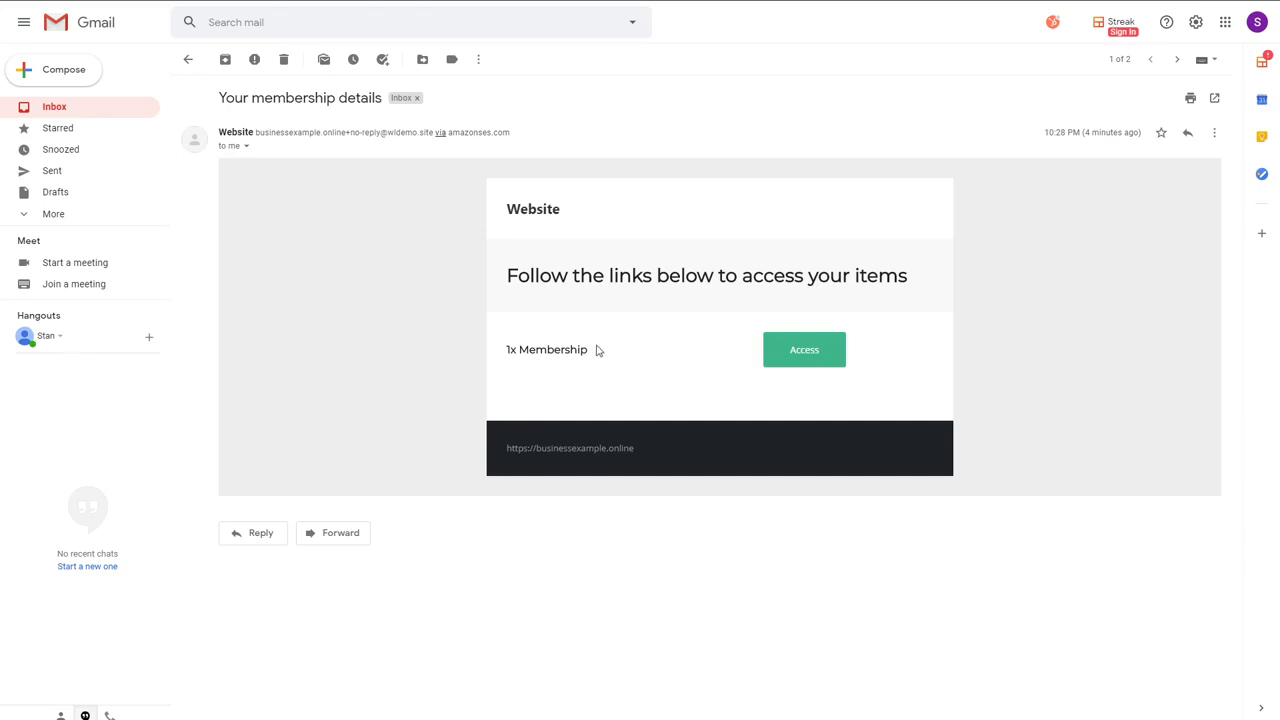
pyautogui.click(801, 361)
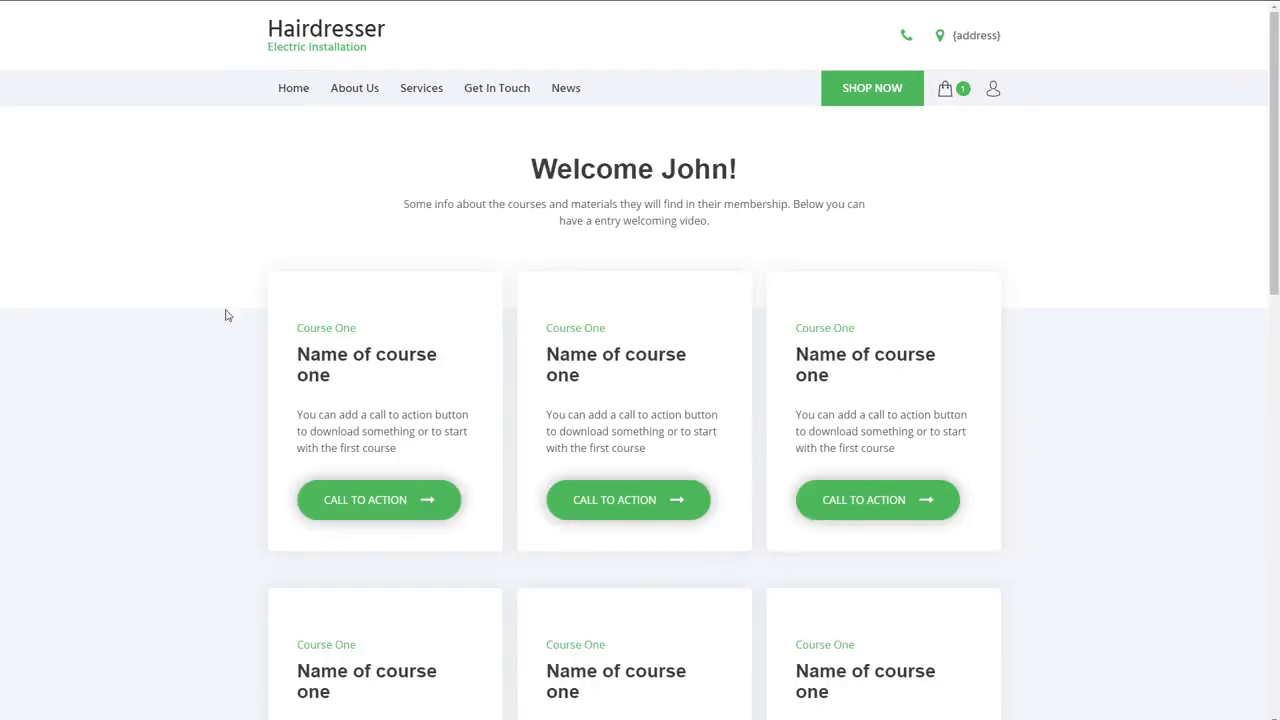